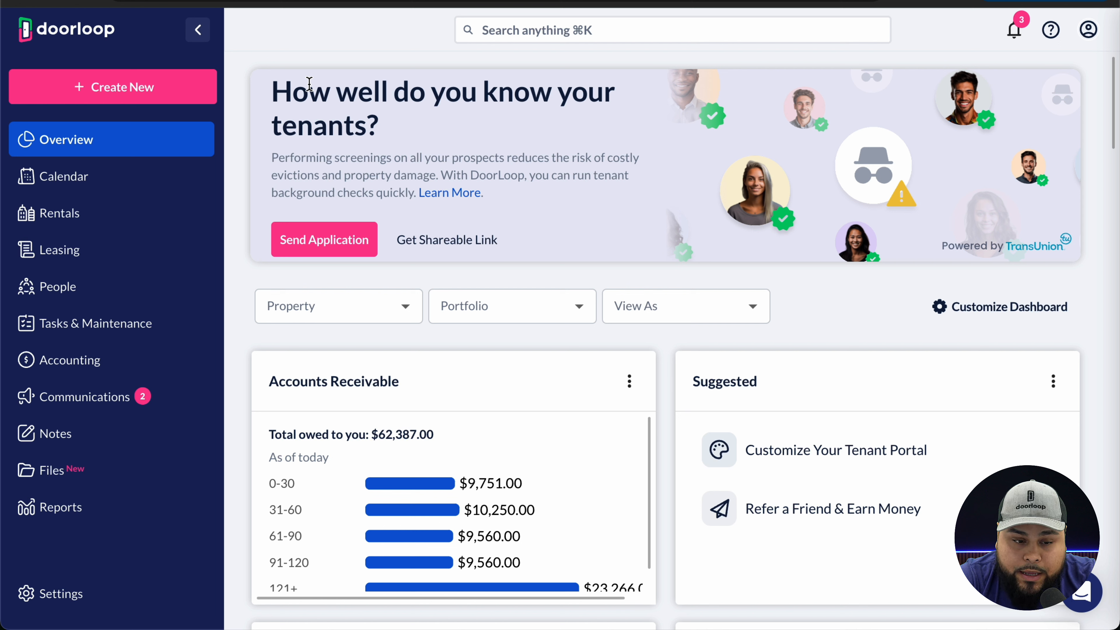
- Open the Chart of Accounts under Accounting and scroll through the account list and types
click(63, 359)
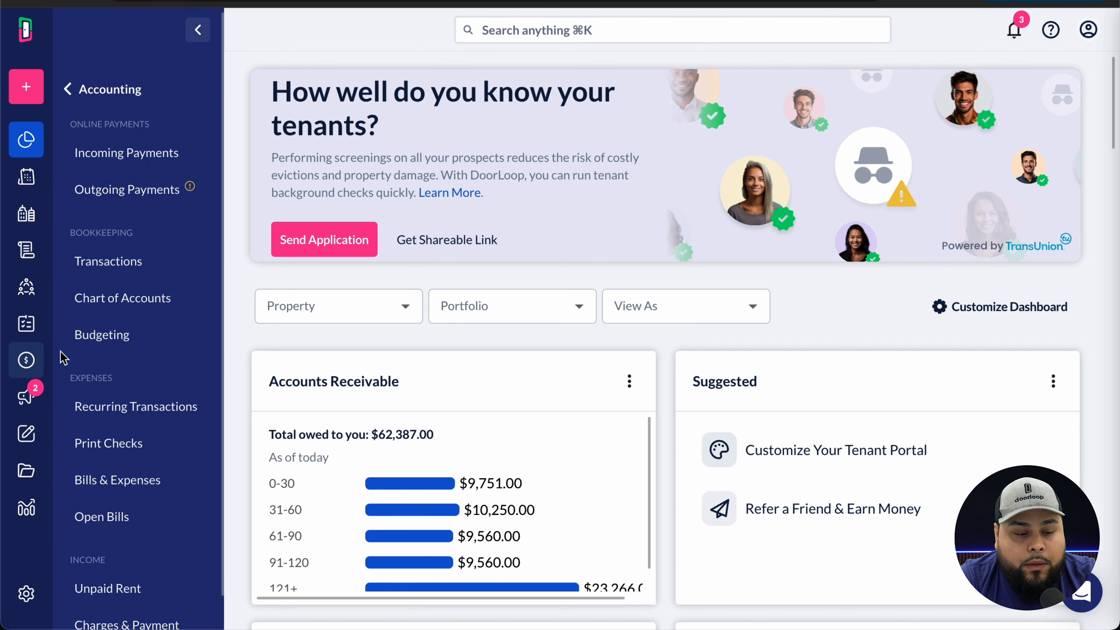
click(91, 309)
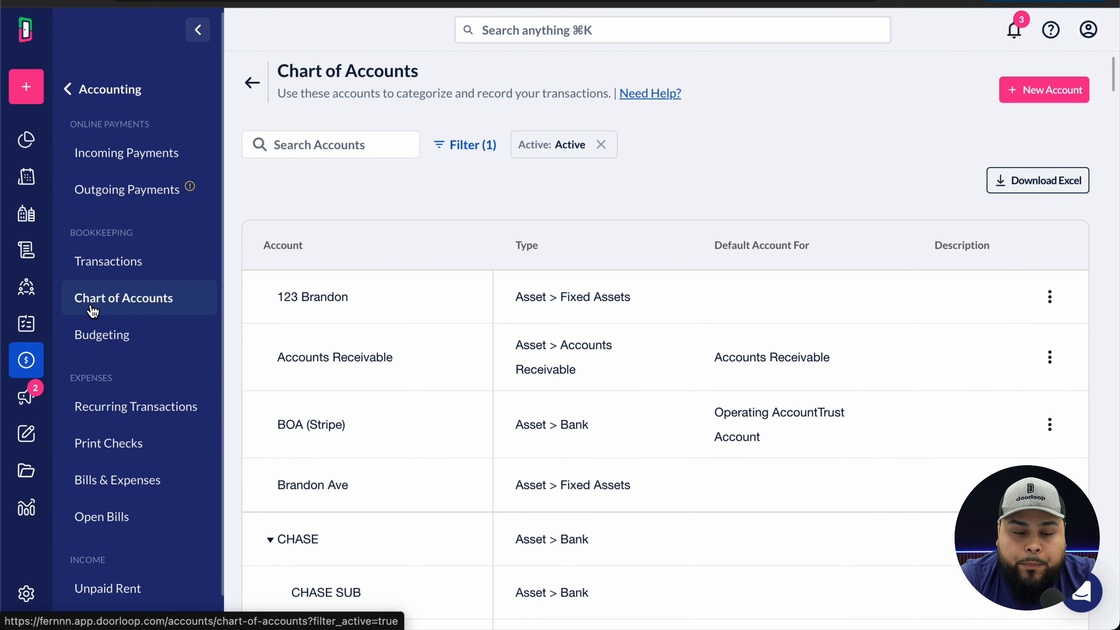
scroll(495, 323, down, 15)
scroll(495, 323, up, 12)
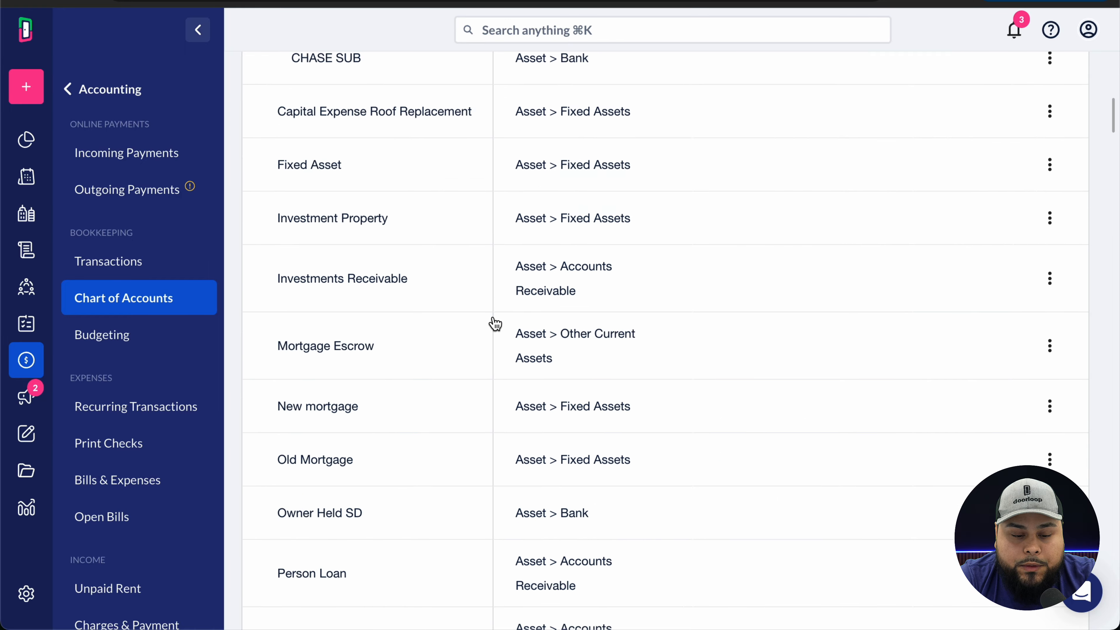
scroll(495, 323, up, 8)
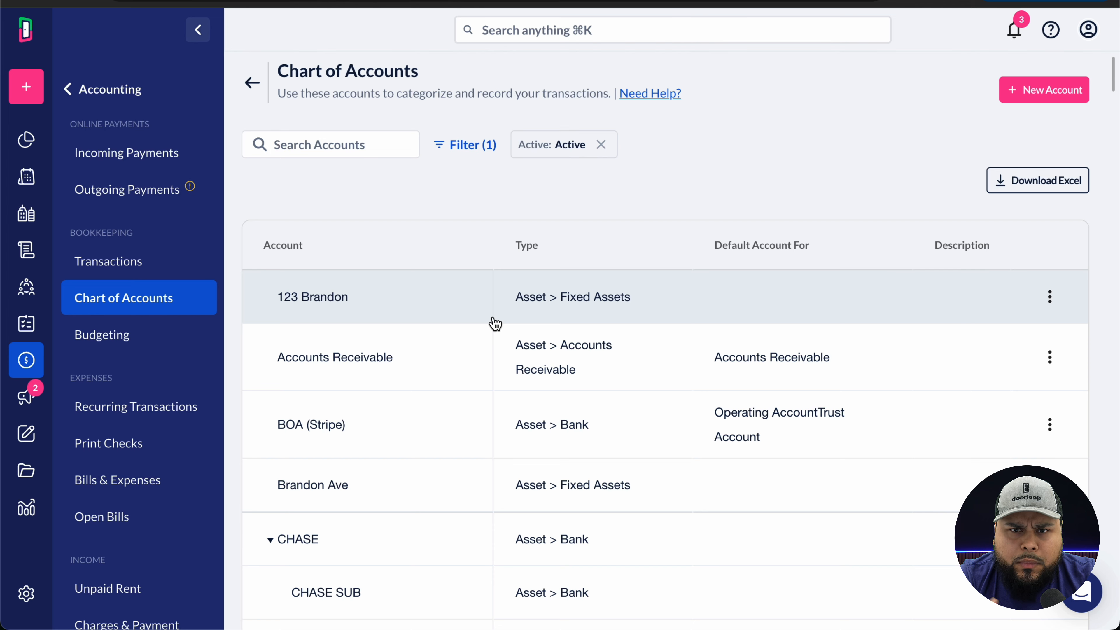
click(1055, 99)
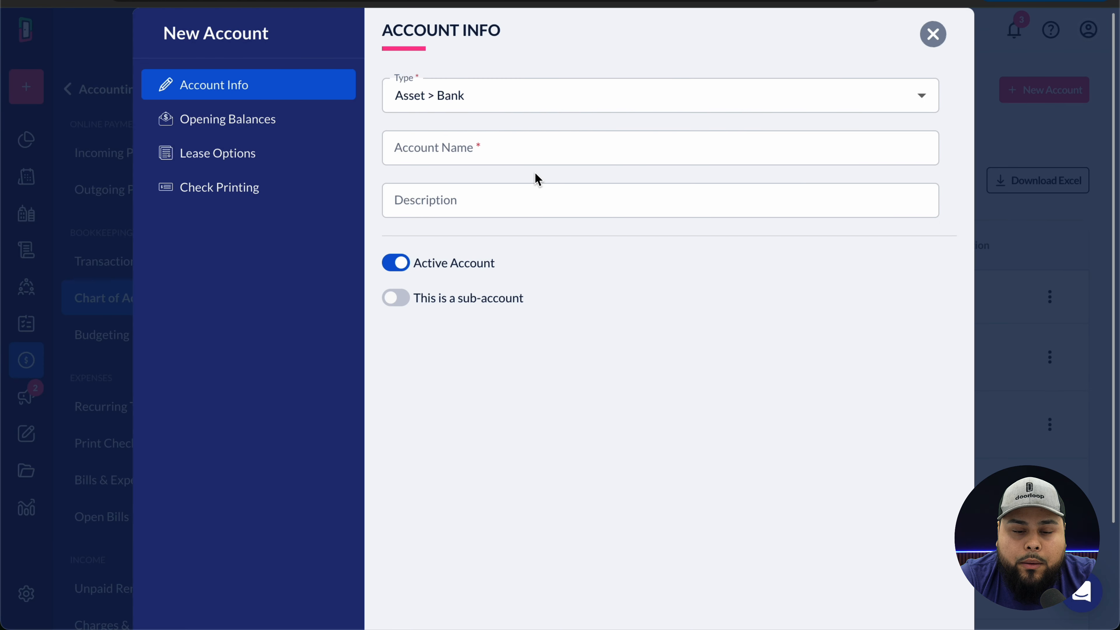
click(517, 154)
click(520, 95)
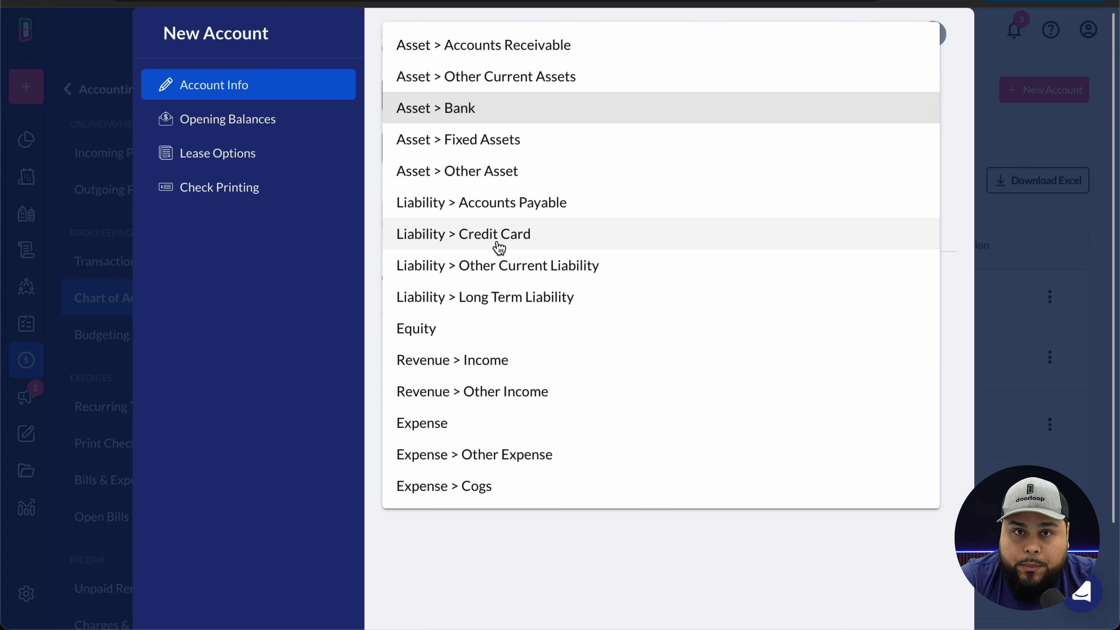
key(Escape)
click(467, 149)
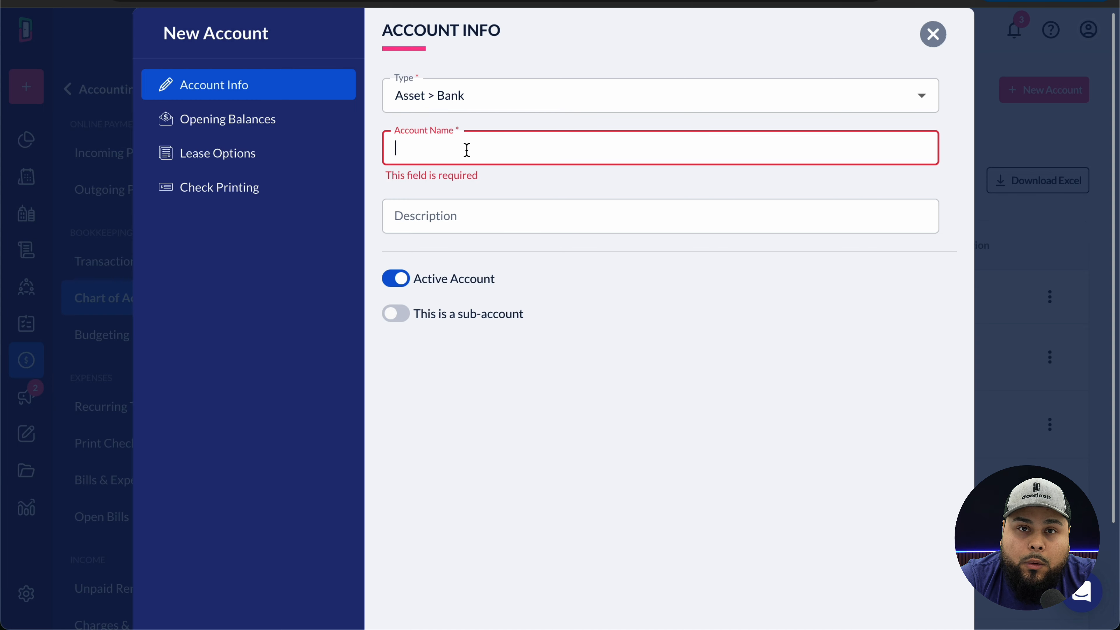
click(933, 41)
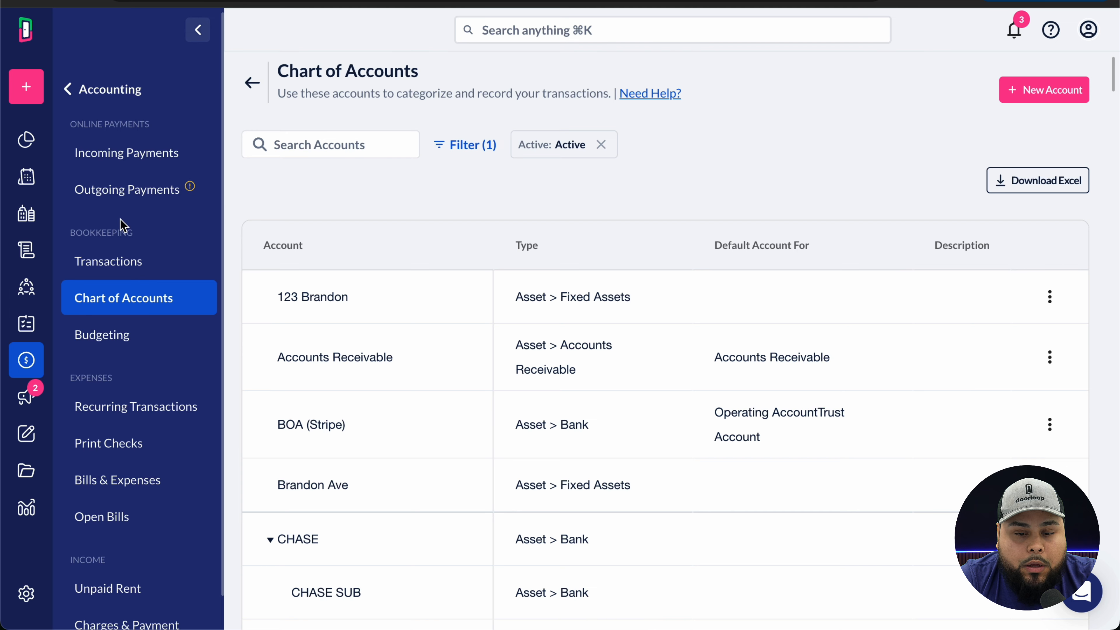
- From Active Leases, open the Autopay in advance lease's transactions and begin a Receive Payment
mouse_move(42, 245)
click(110, 238)
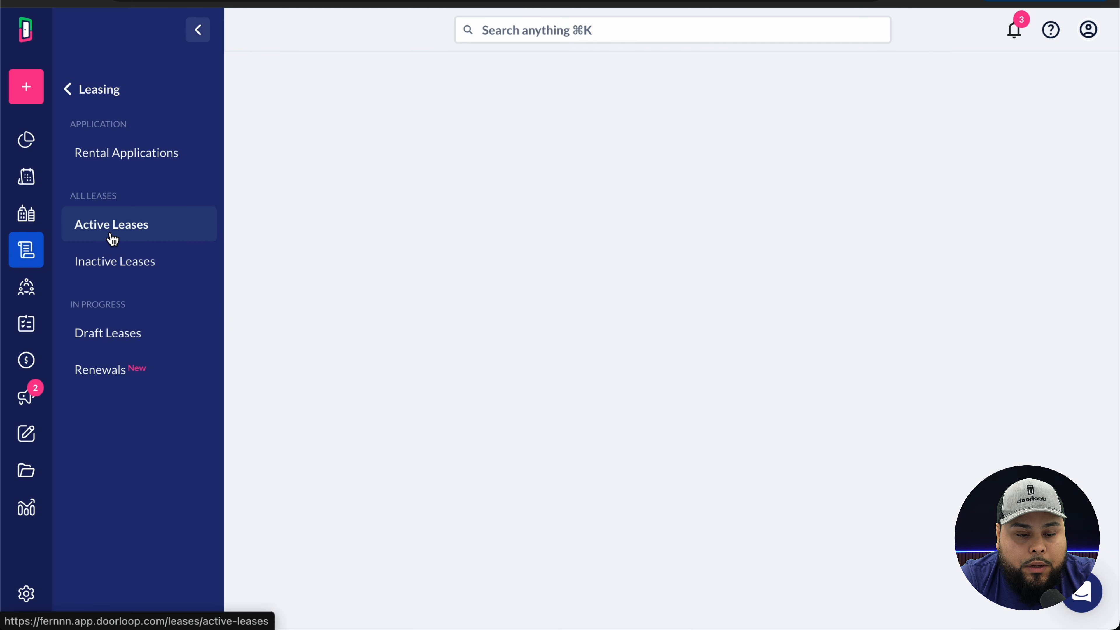
click(373, 321)
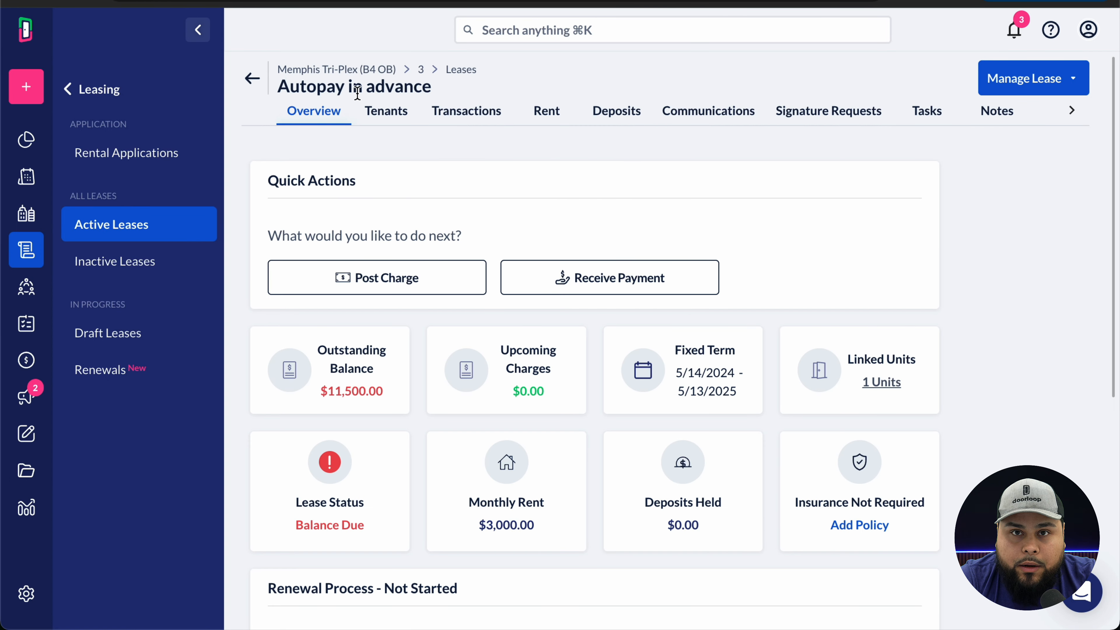
click(439, 114)
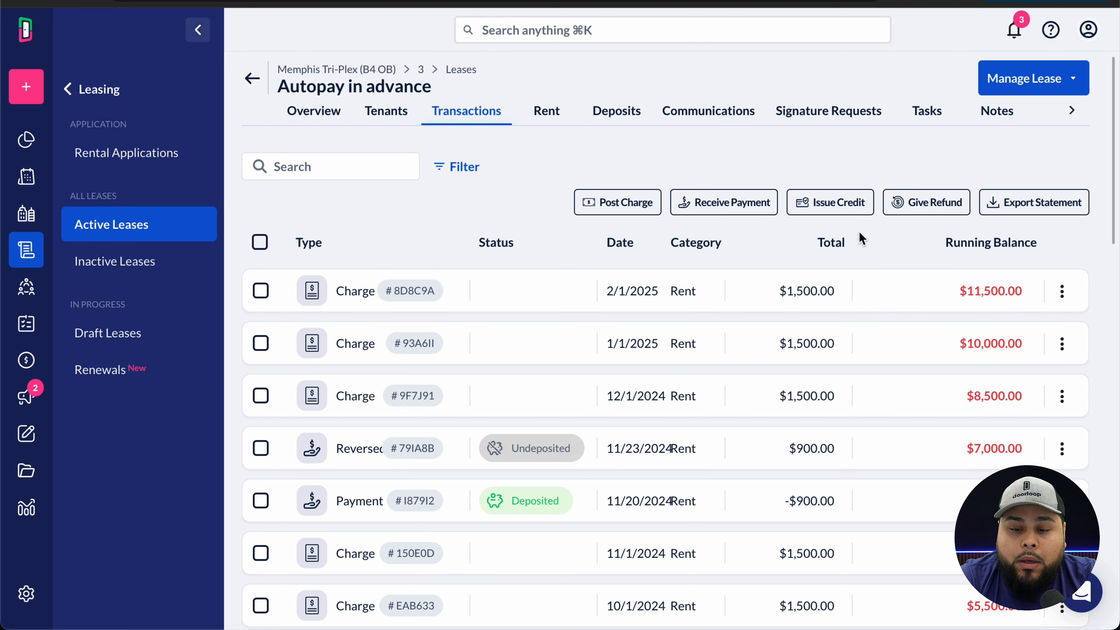
click(732, 212)
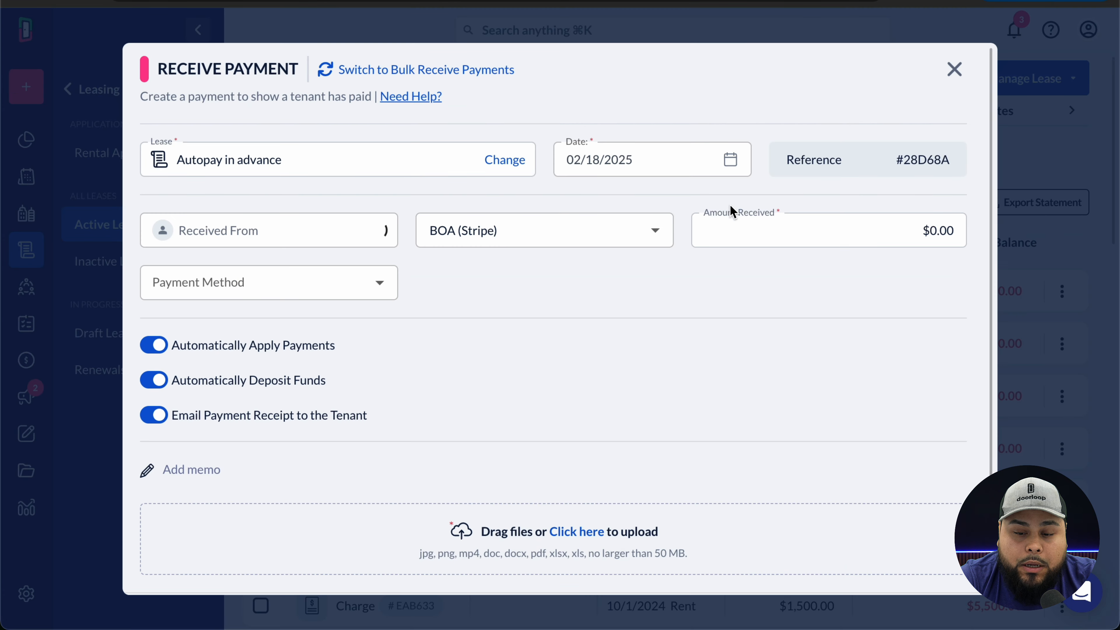
- Enter $11,500.00 as the amount received and set the payment method to EFT
click(586, 160)
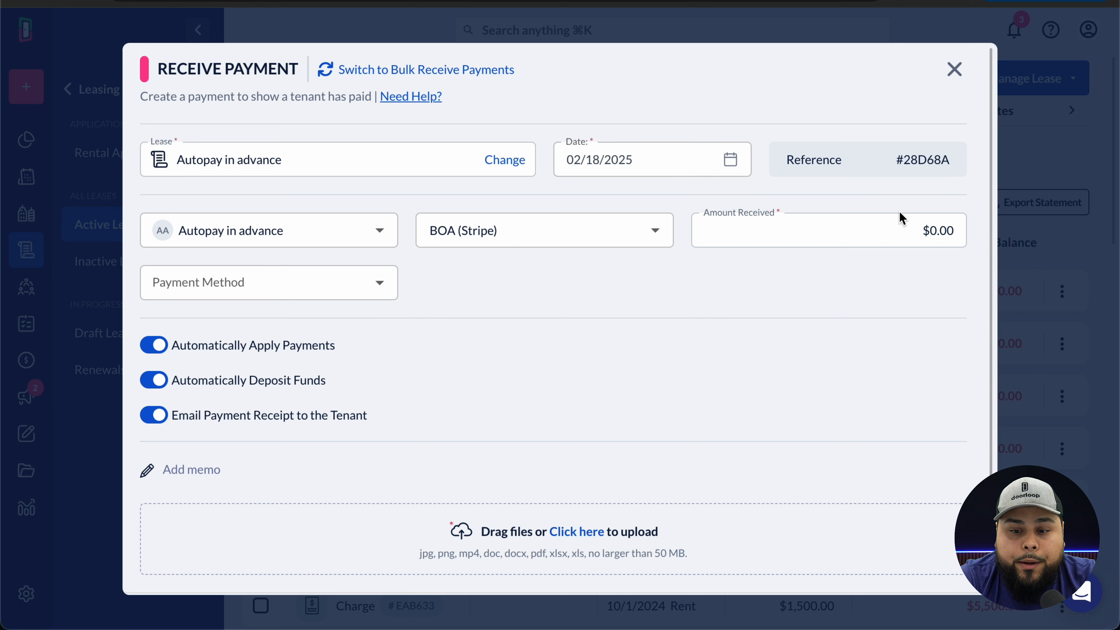
double_click(940, 230)
text(11,500)
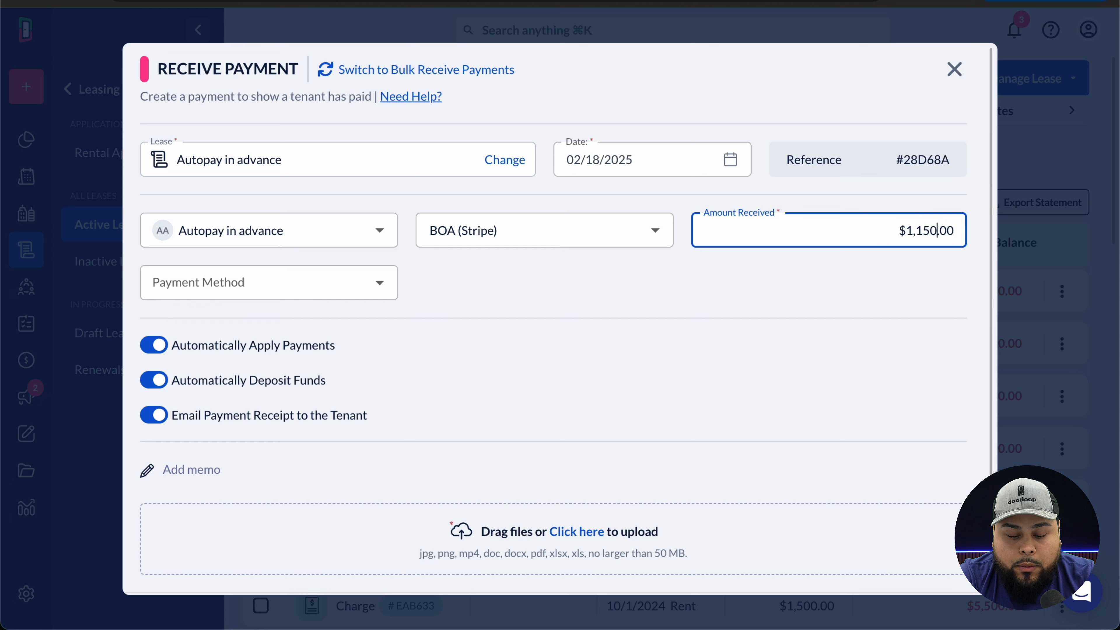
click(378, 293)
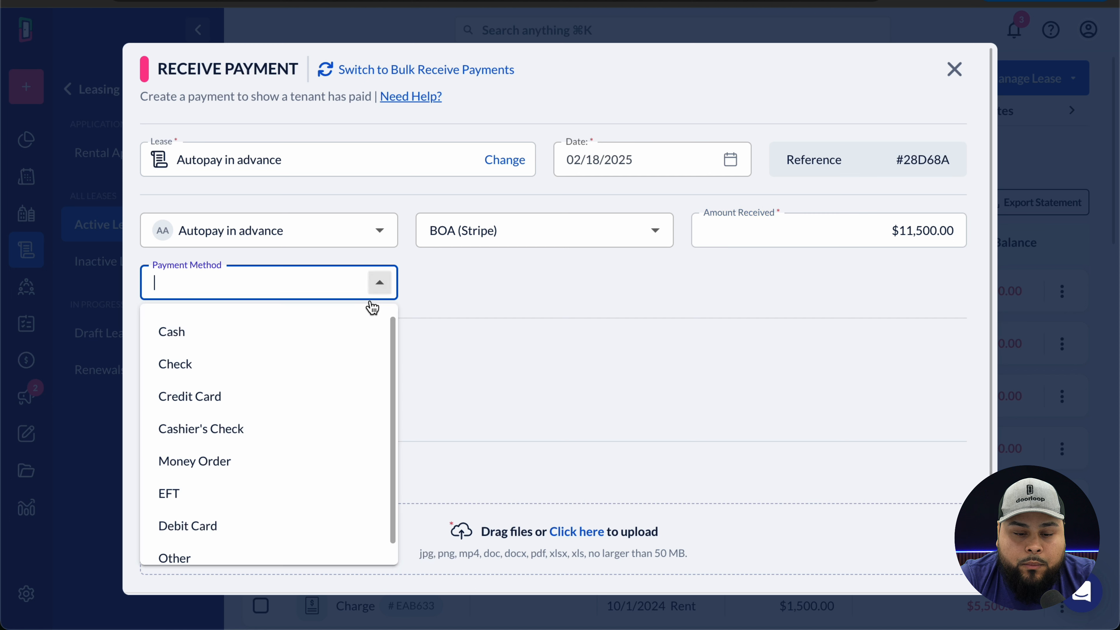
scroll(312, 468, down, 1)
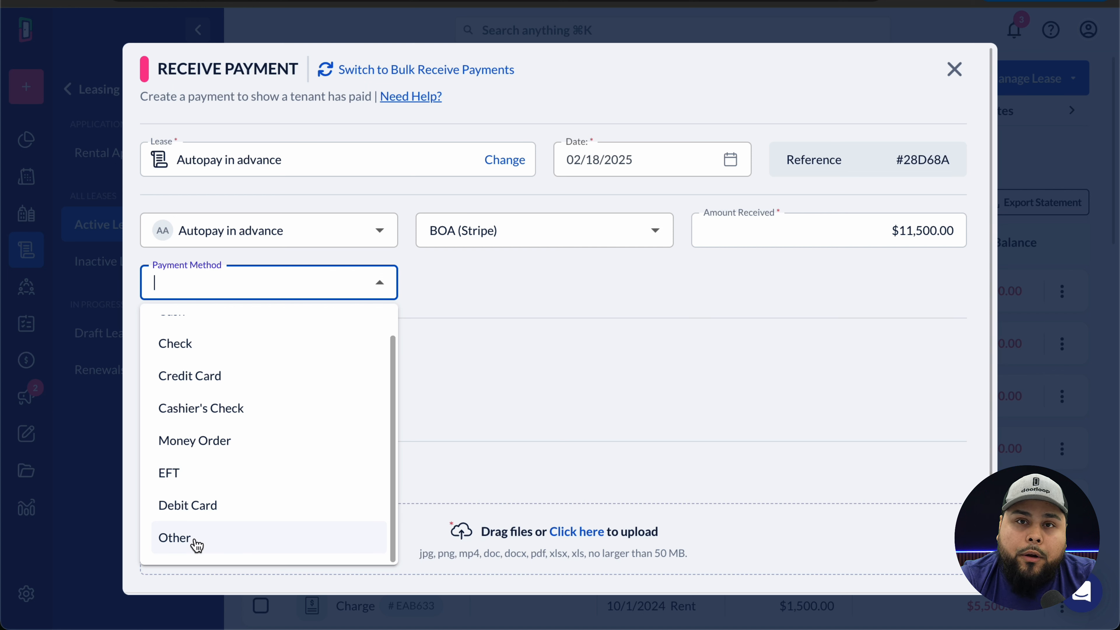
click(203, 473)
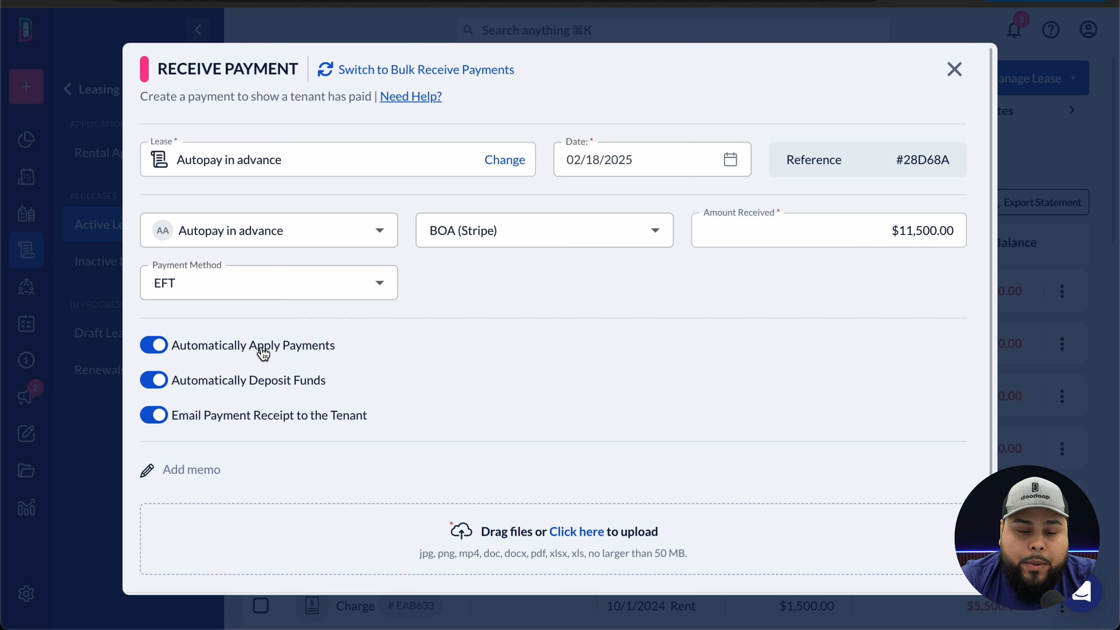
- Turn off auto-apply to review outstanding charges, then switch automatic application back on
click(214, 349)
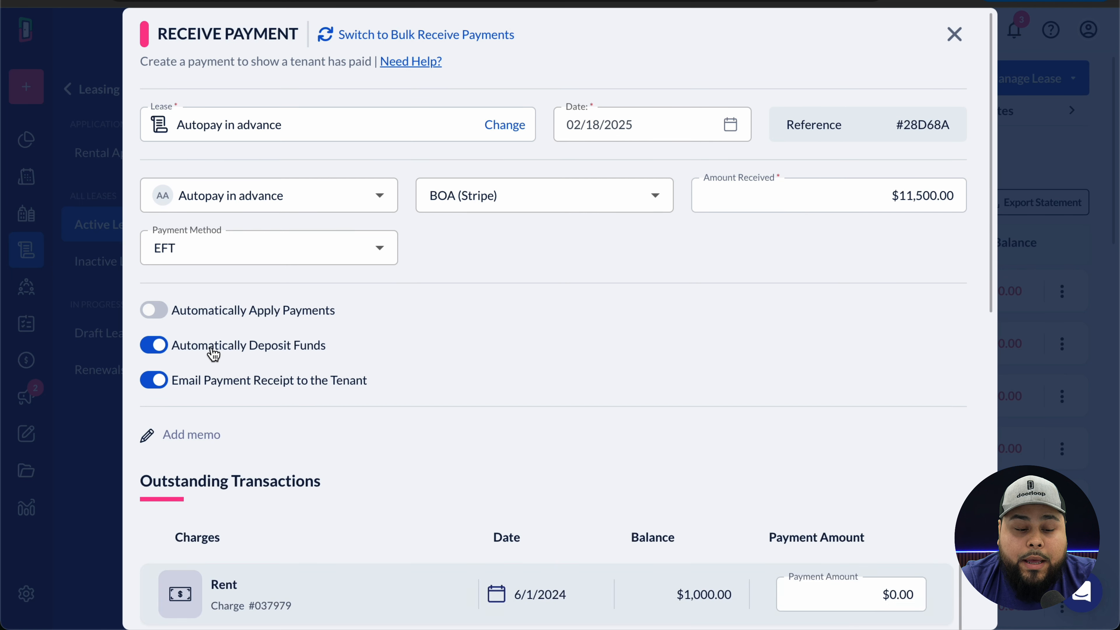
scroll(445, 367, down, 5)
scroll(455, 443, down, 3)
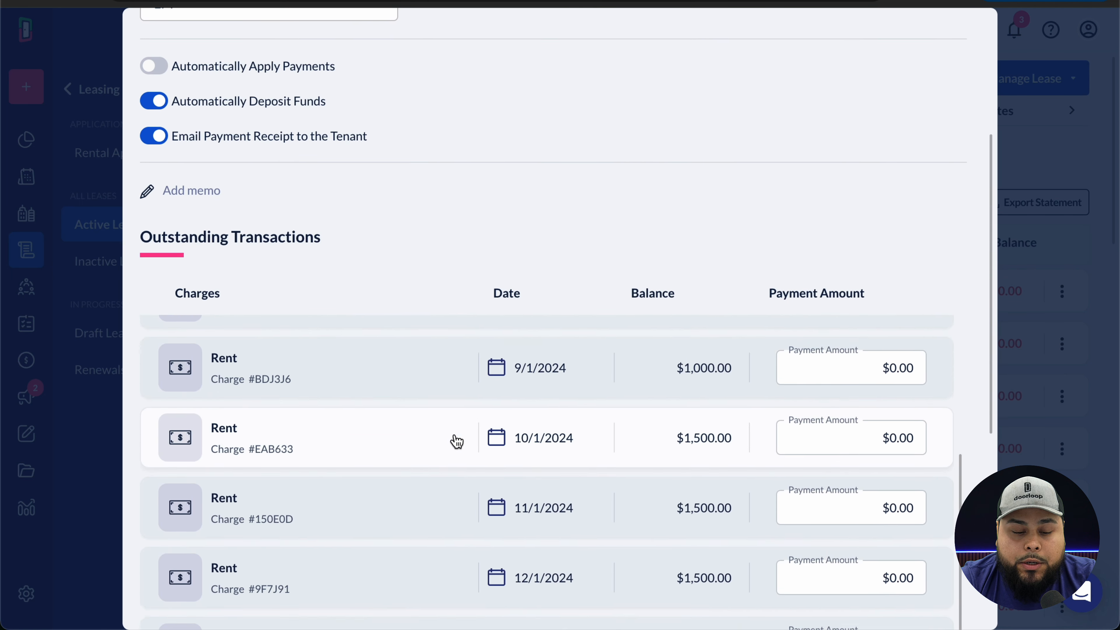
scroll(457, 441, down, 4)
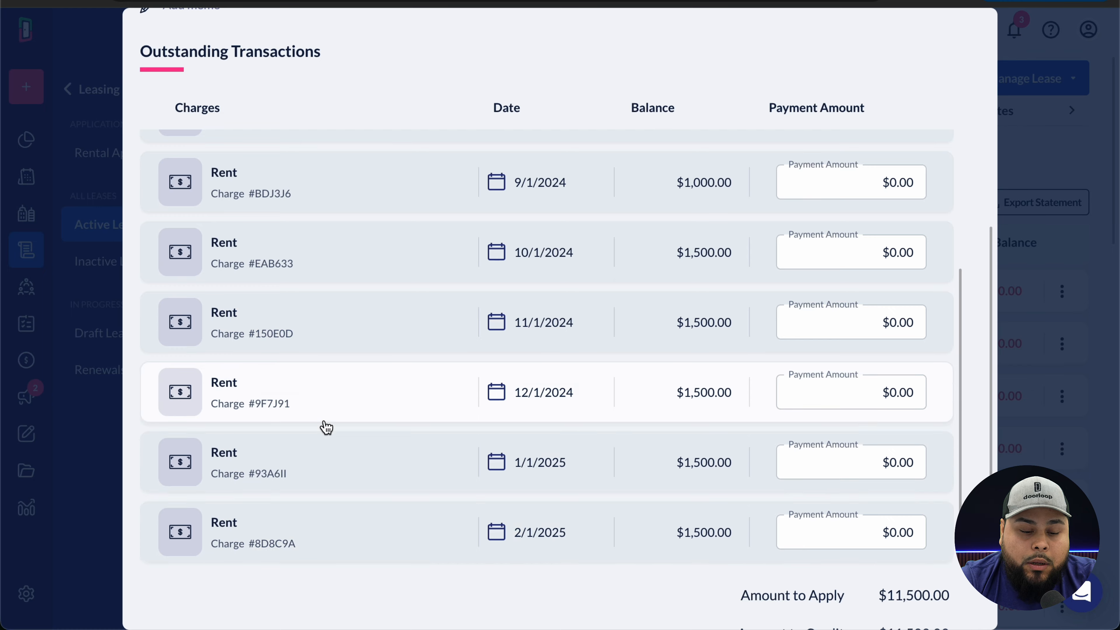
scroll(327, 427, up, 4)
scroll(326, 428, up, 8)
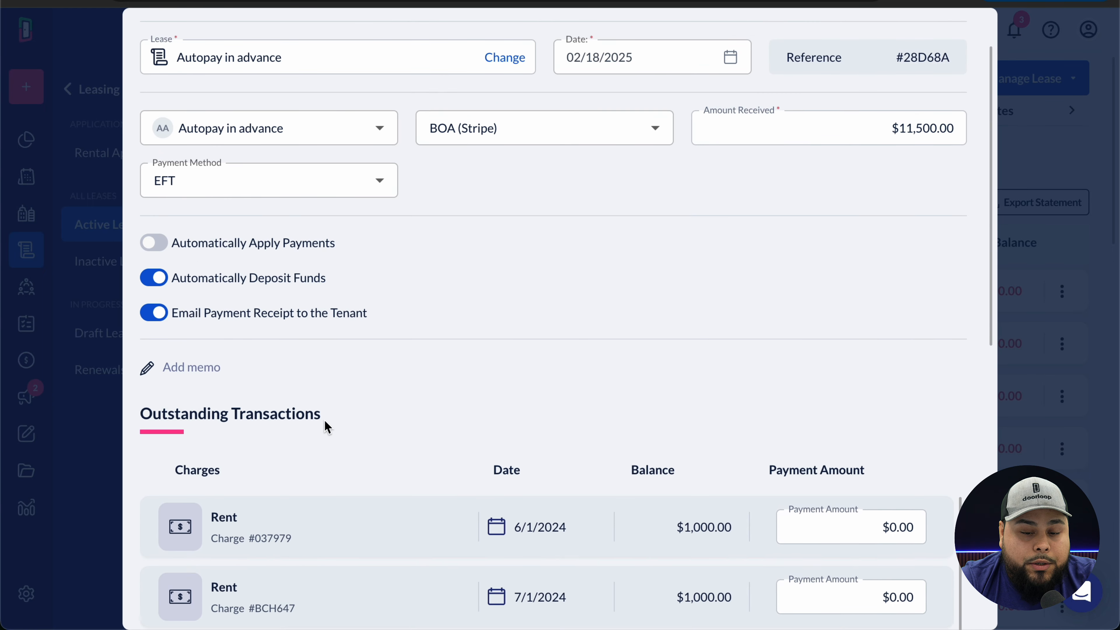
click(154, 242)
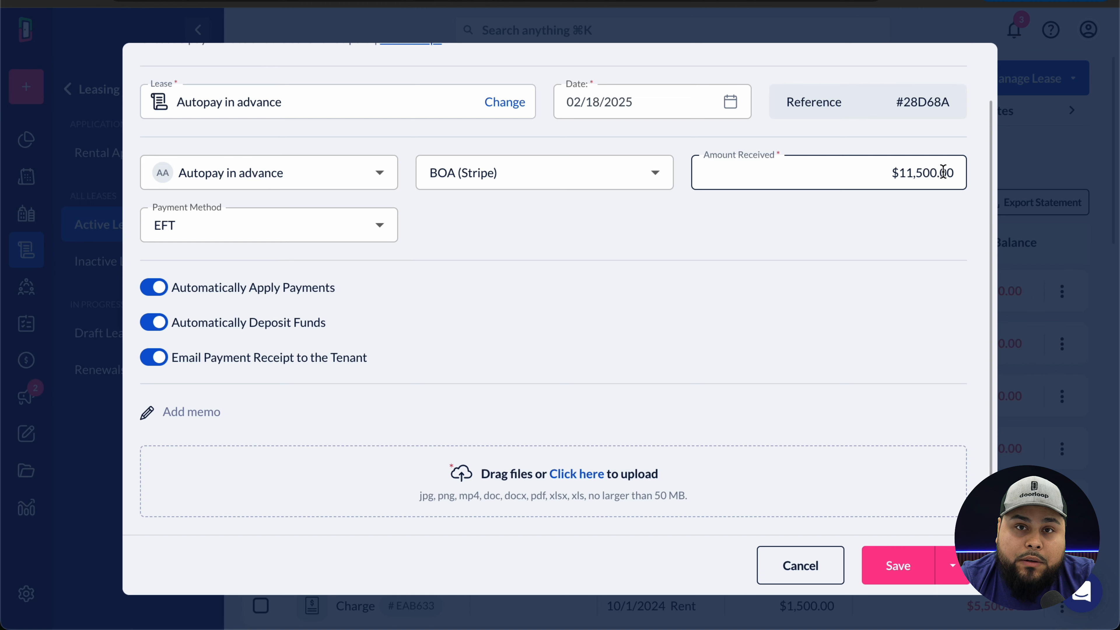
- Recheck outstanding charges, restore auto-apply, and switch off Automatically Deposit Funds
click(153, 287)
scroll(519, 380, down, 6)
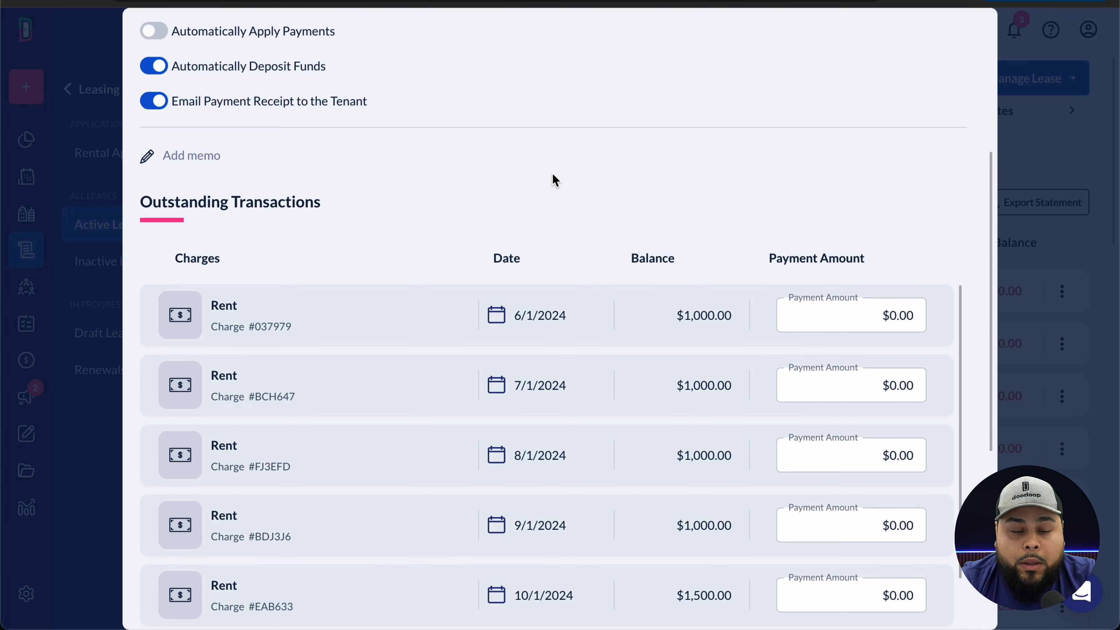
scroll(255, 138, up, 2)
scroll(480, 195, down, 4)
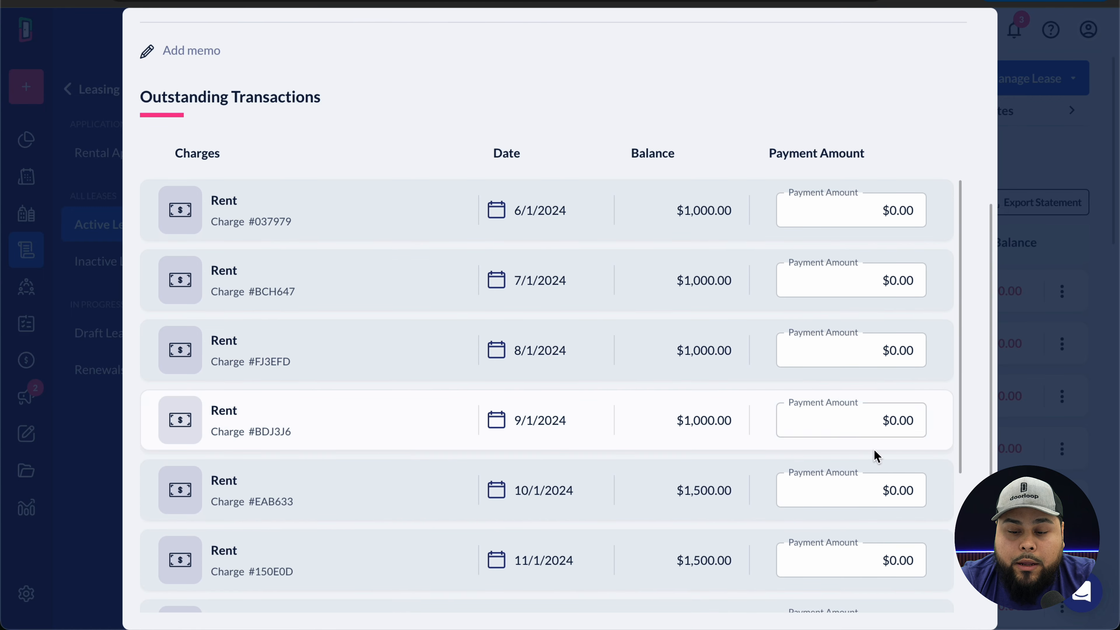
scroll(573, 212, up, 4)
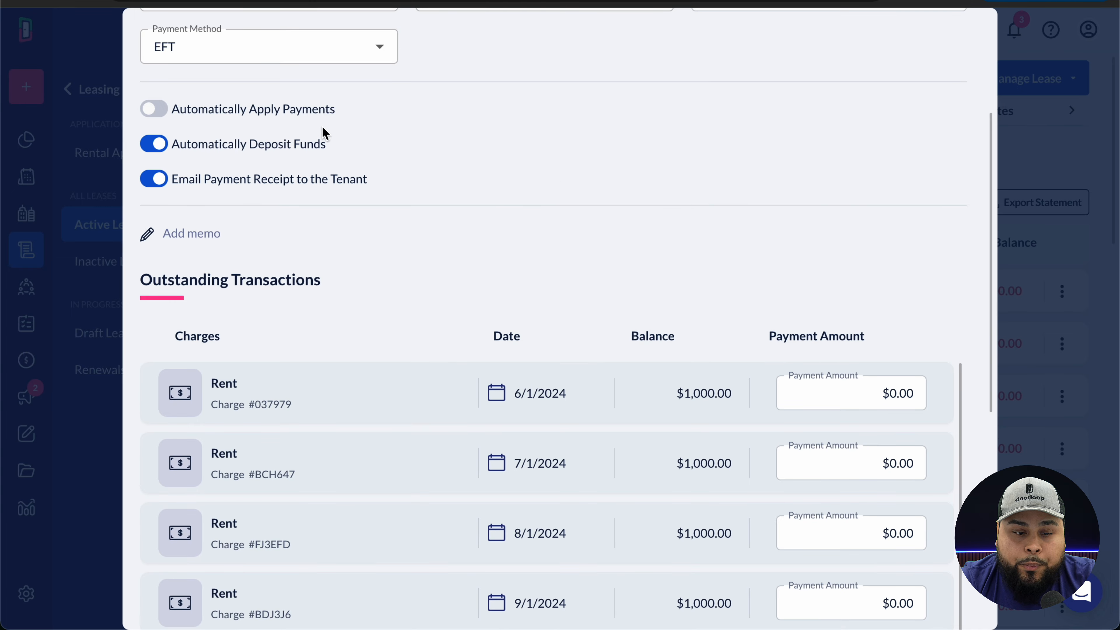
click(147, 111)
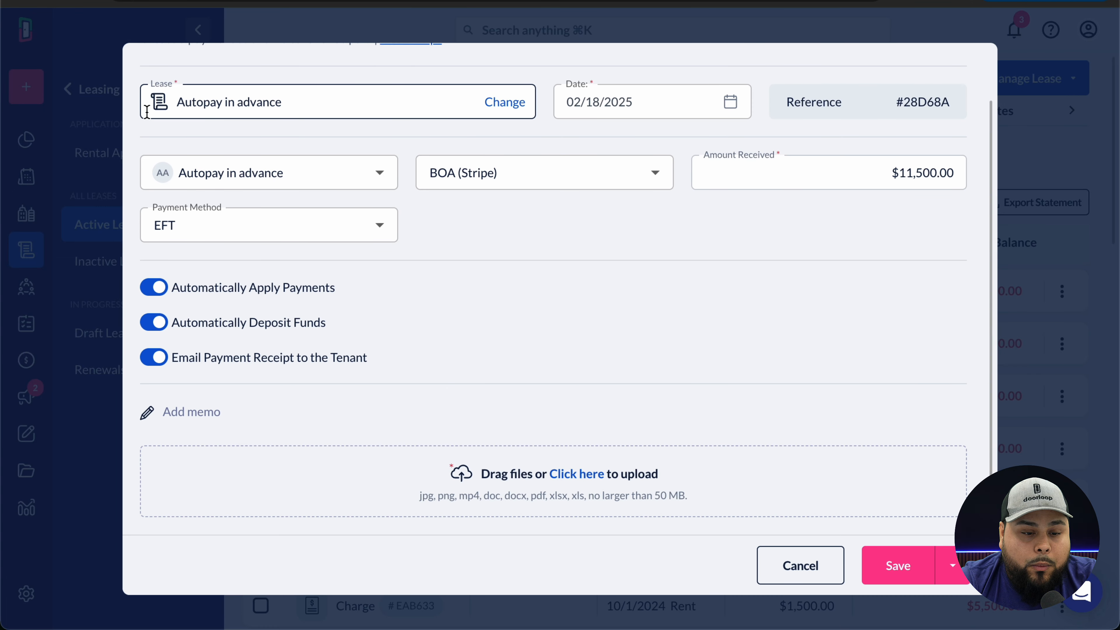
click(153, 323)
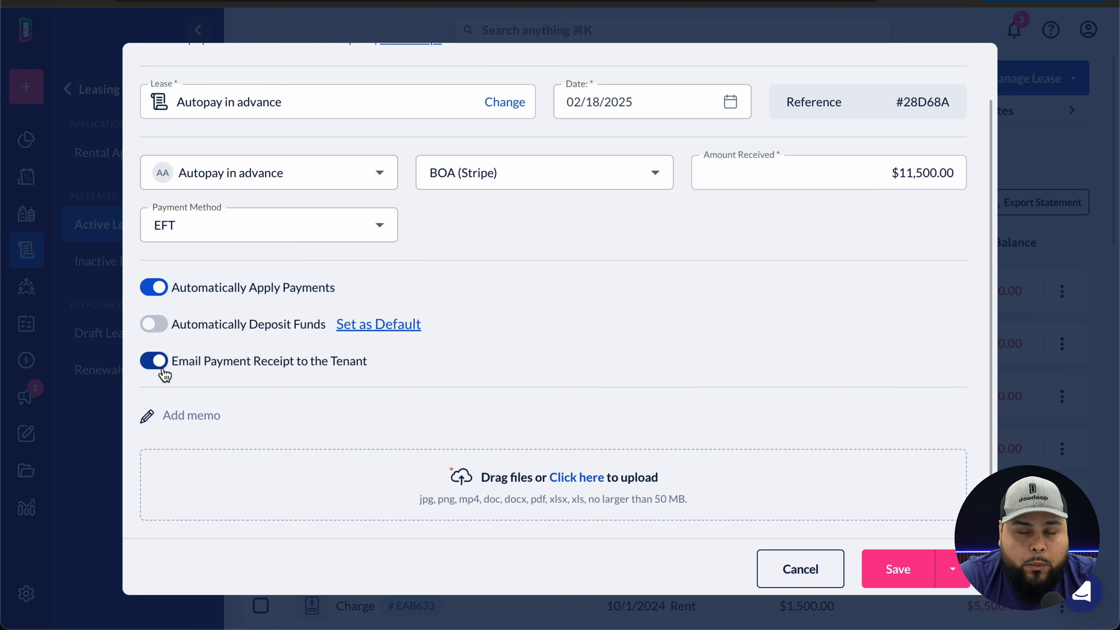
- Save the $11,500.00 payment and start another Receive Payment for the lease
click(922, 575)
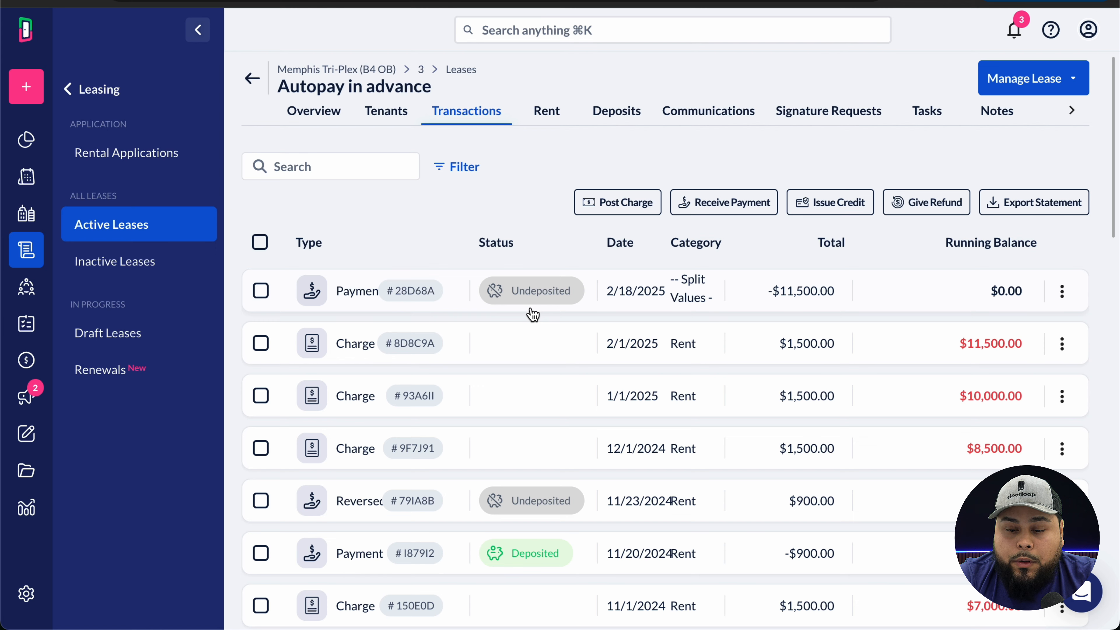
click(758, 216)
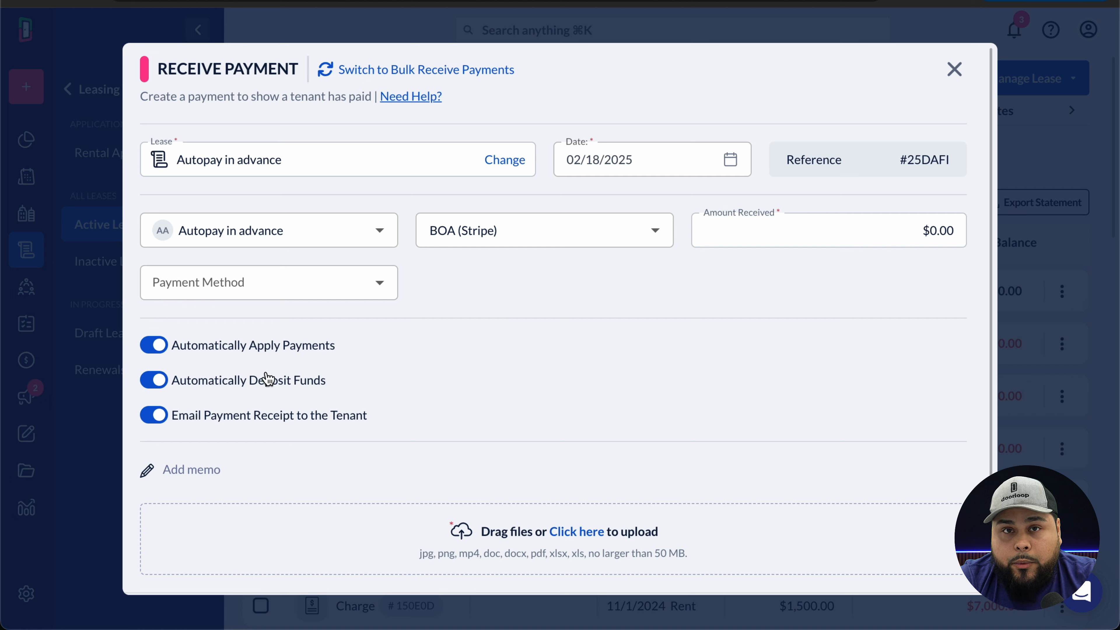
- Record and save a $1,000 EFT payment on the Autopay in advance lease
click(850, 239)
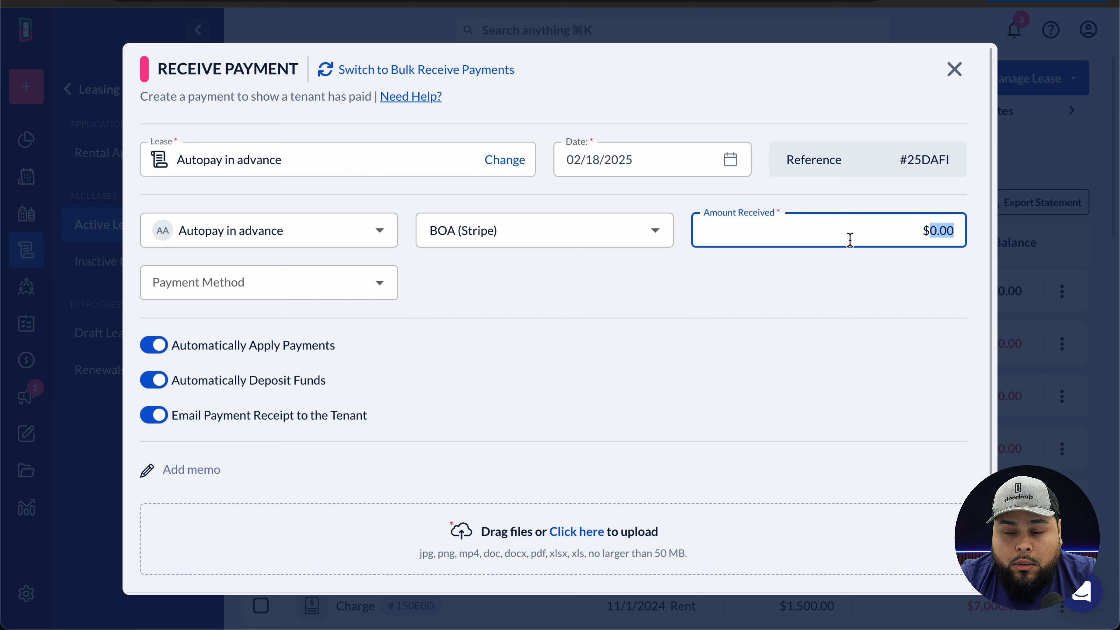
text(1000)
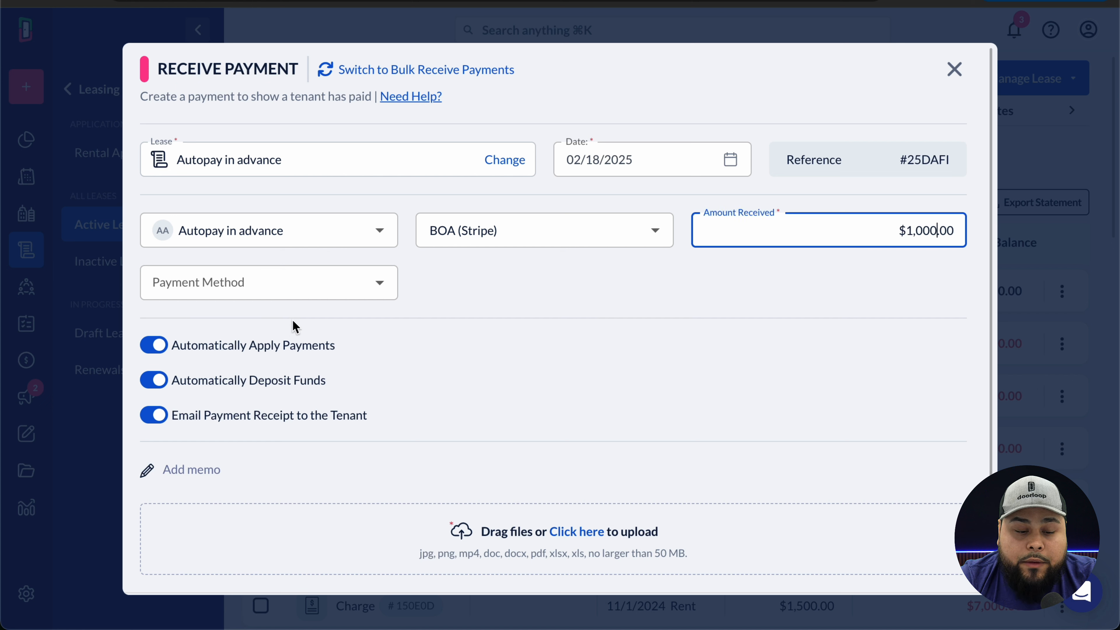
click(275, 290)
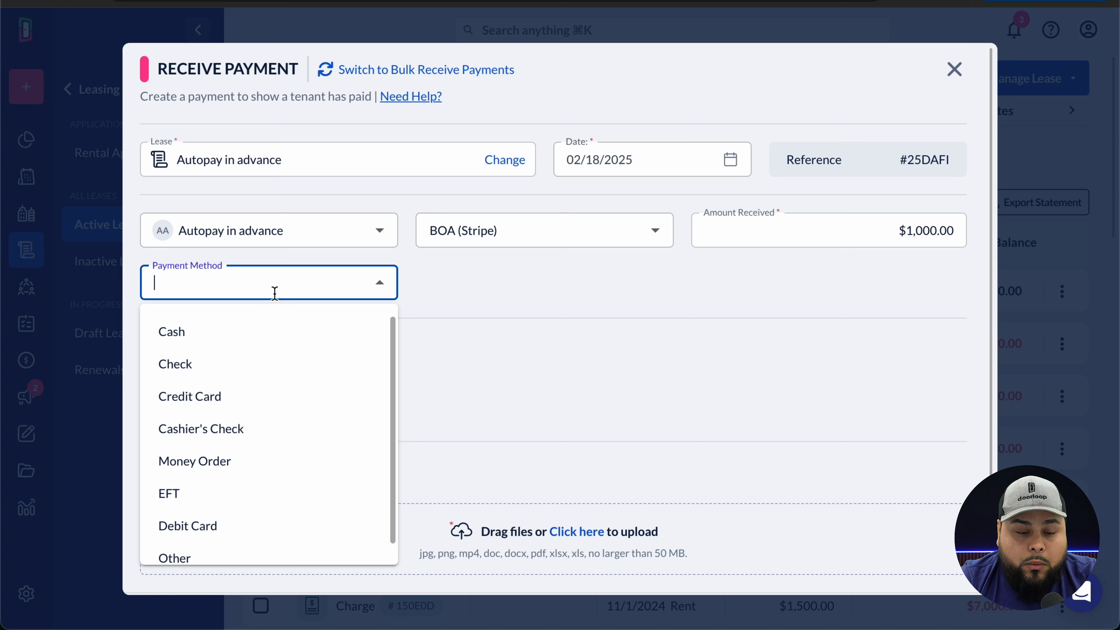
click(216, 495)
scroll(647, 407, down, 2)
click(899, 566)
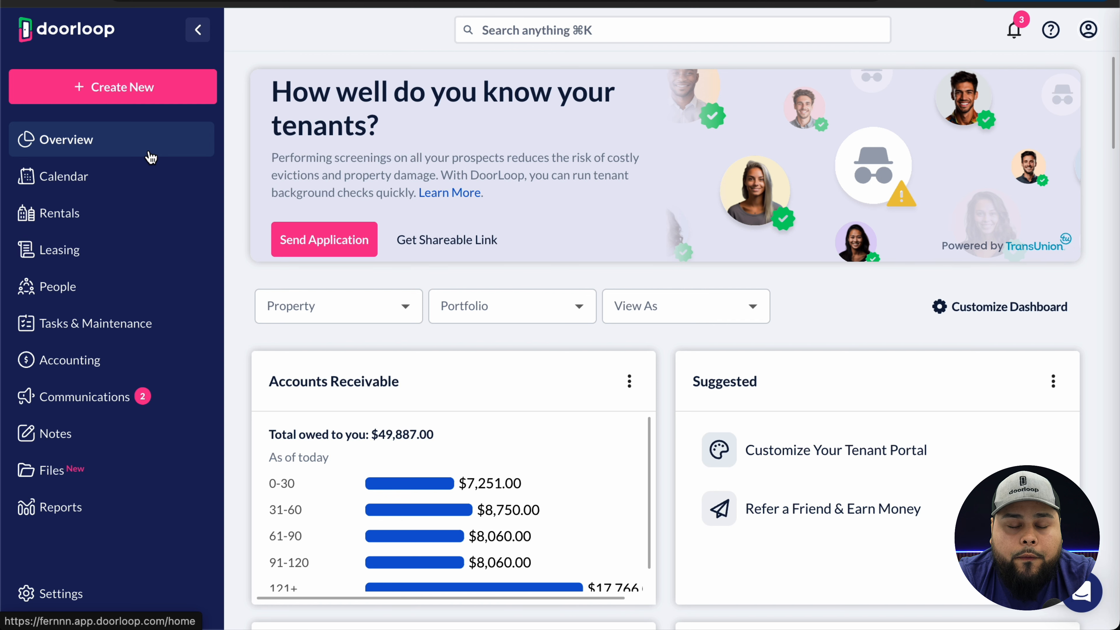
- Create a new vendor bill with Home Depot as the vendor
click(152, 90)
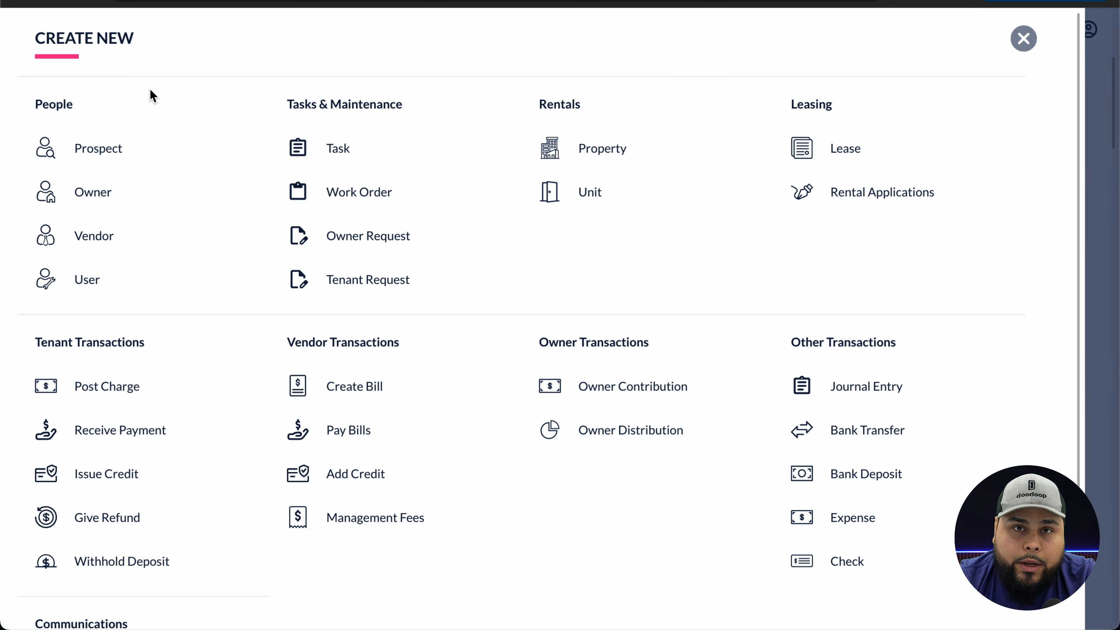
click(358, 391)
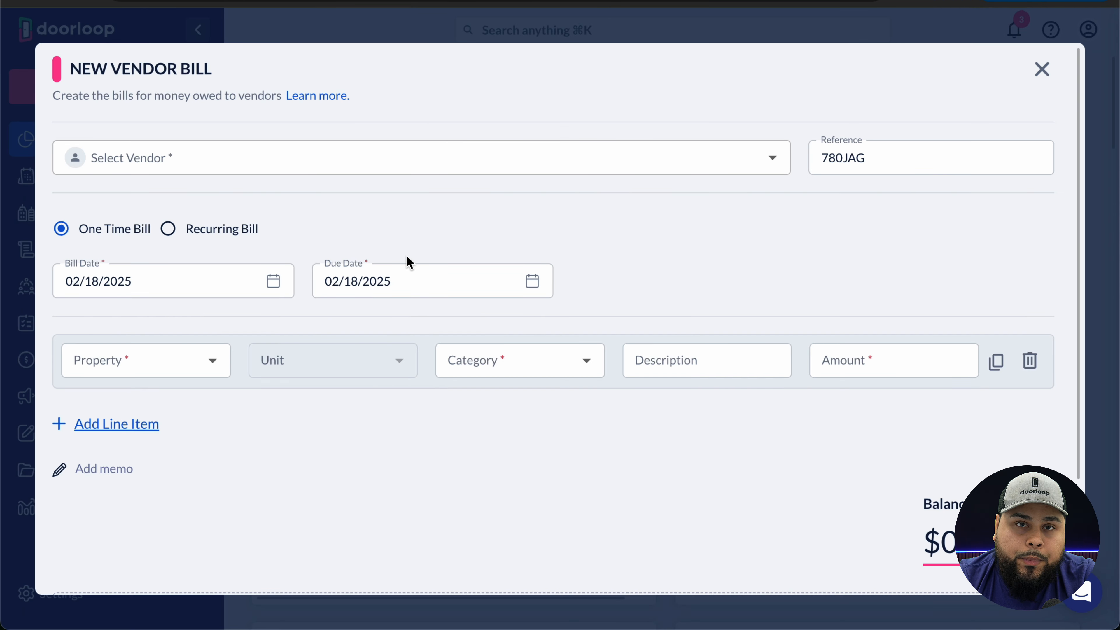
click(182, 163)
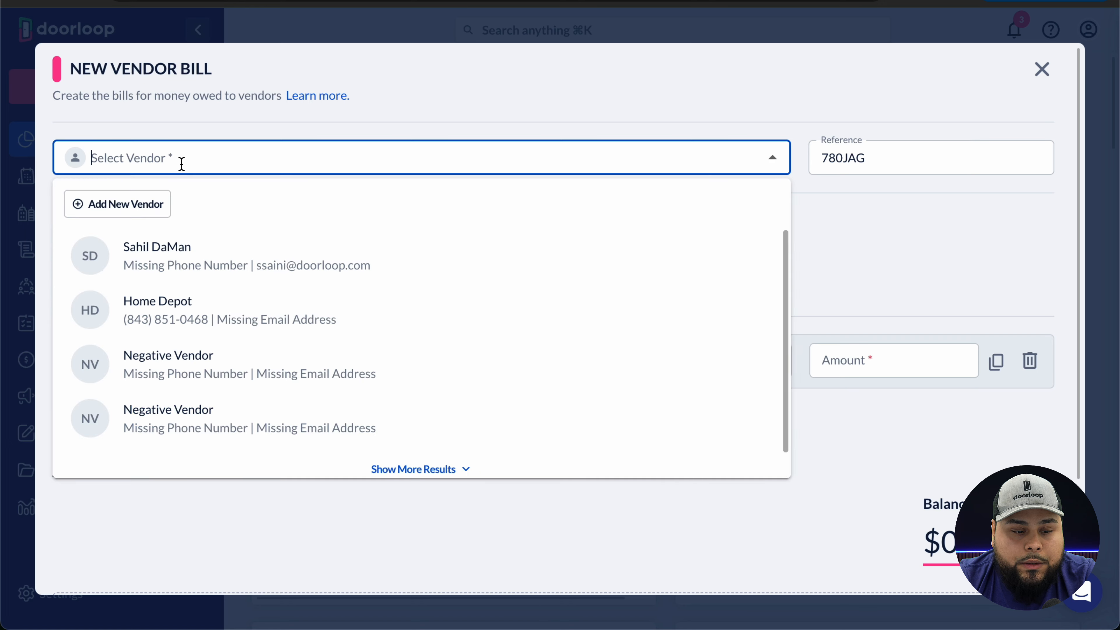
click(193, 315)
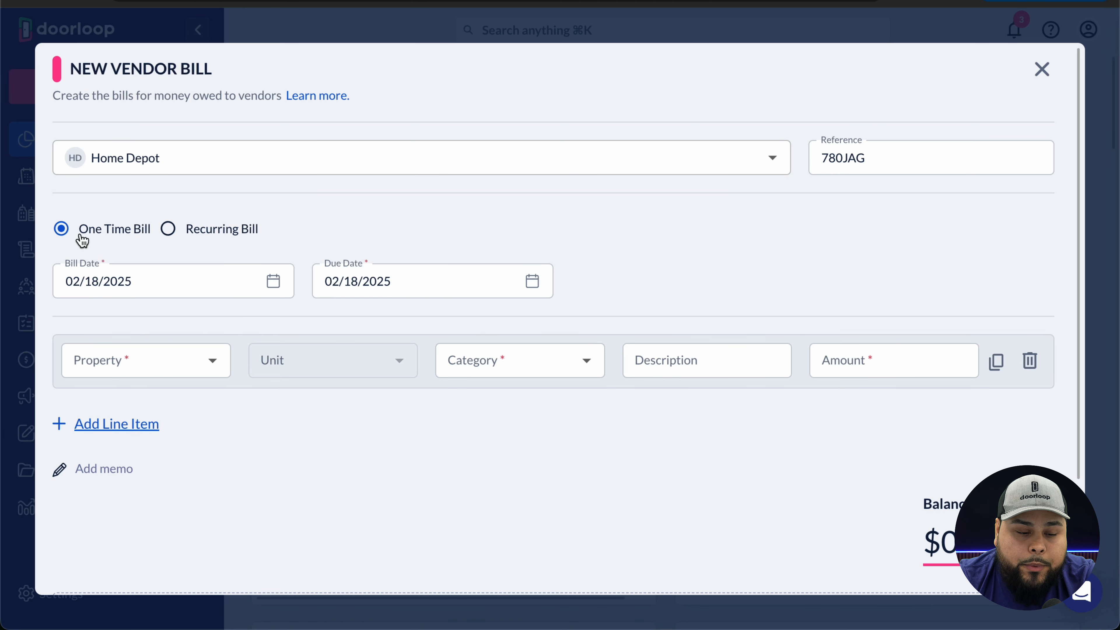
- Try the Recurring Bill start and end date options, then keep it a one-time bill
click(181, 232)
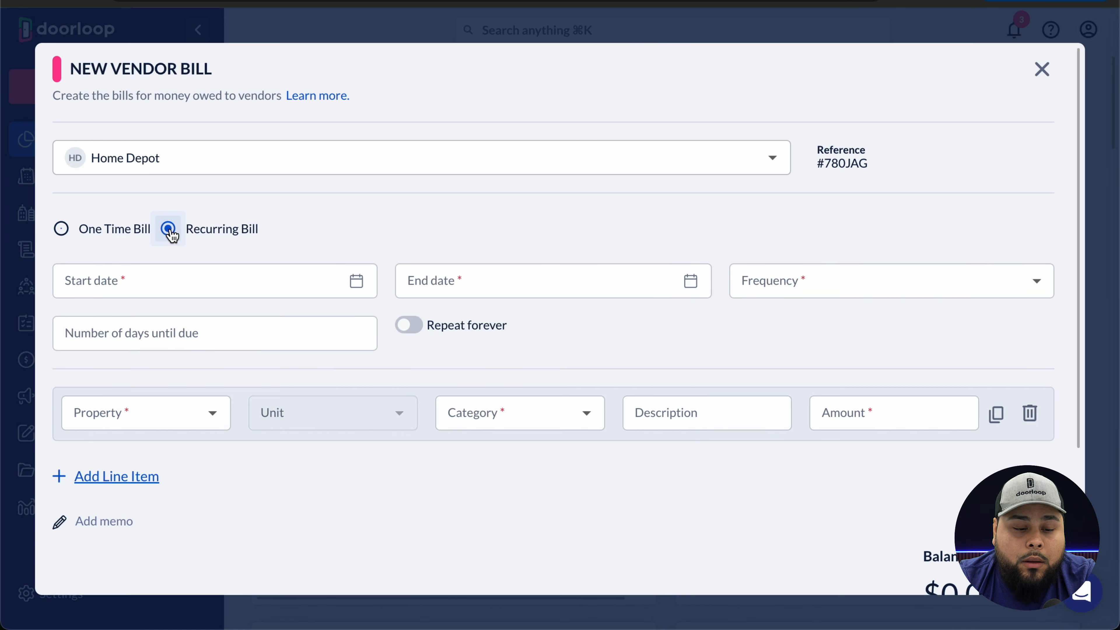
click(166, 284)
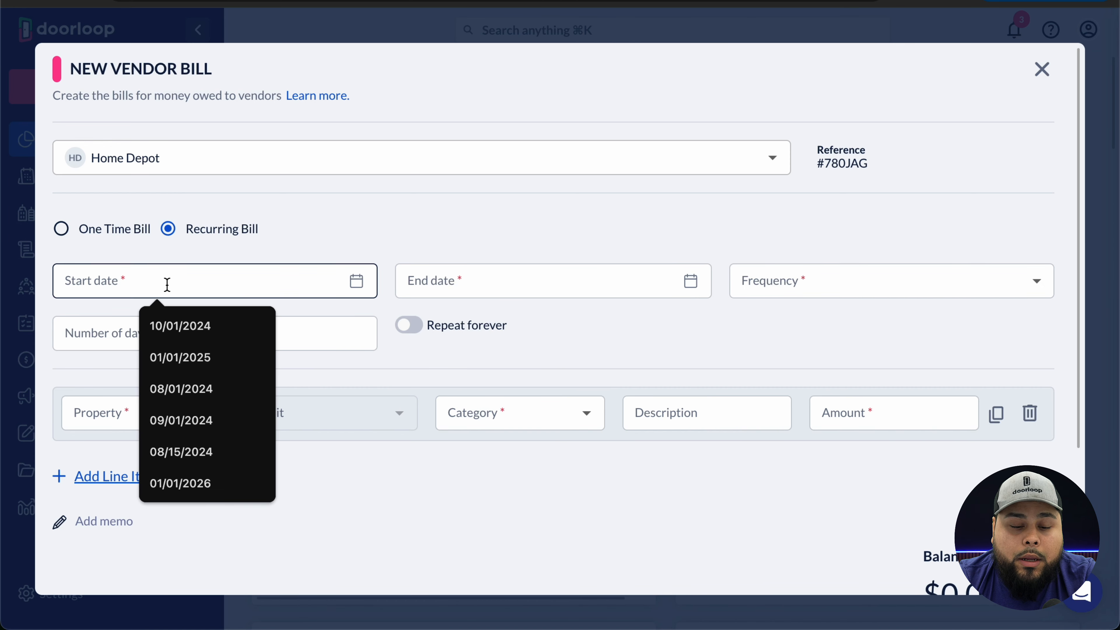
click(444, 276)
click(426, 349)
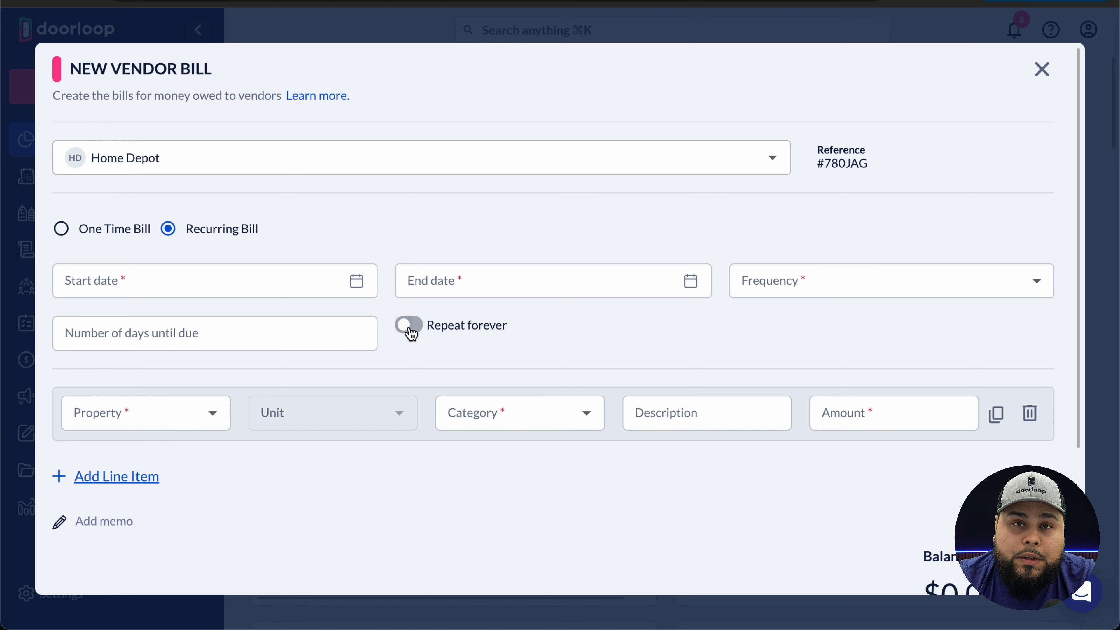
click(62, 227)
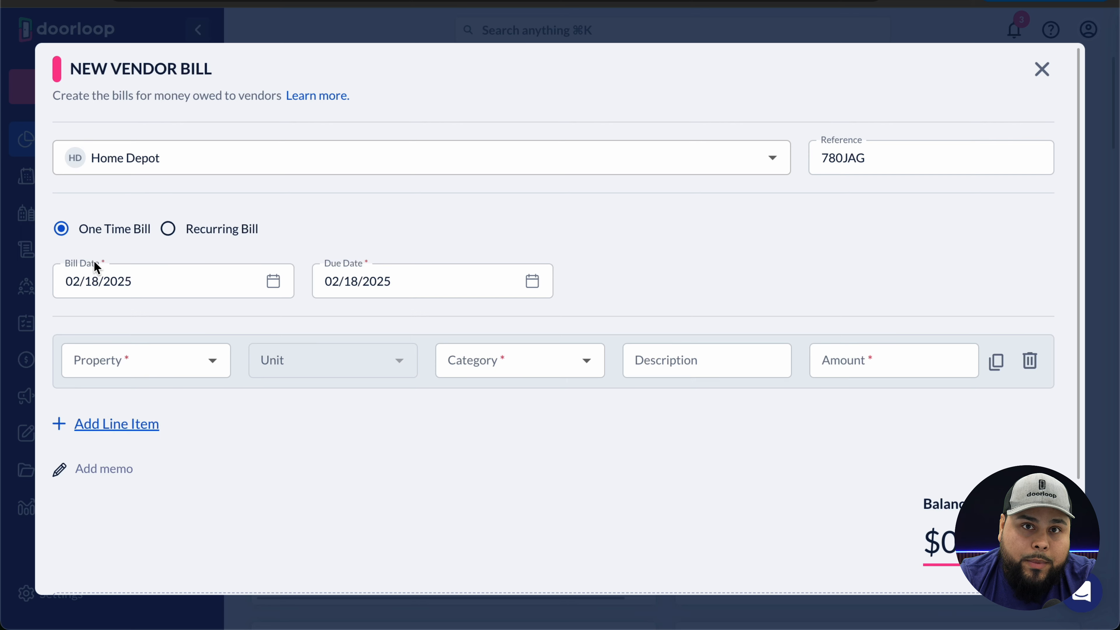
click(212, 366)
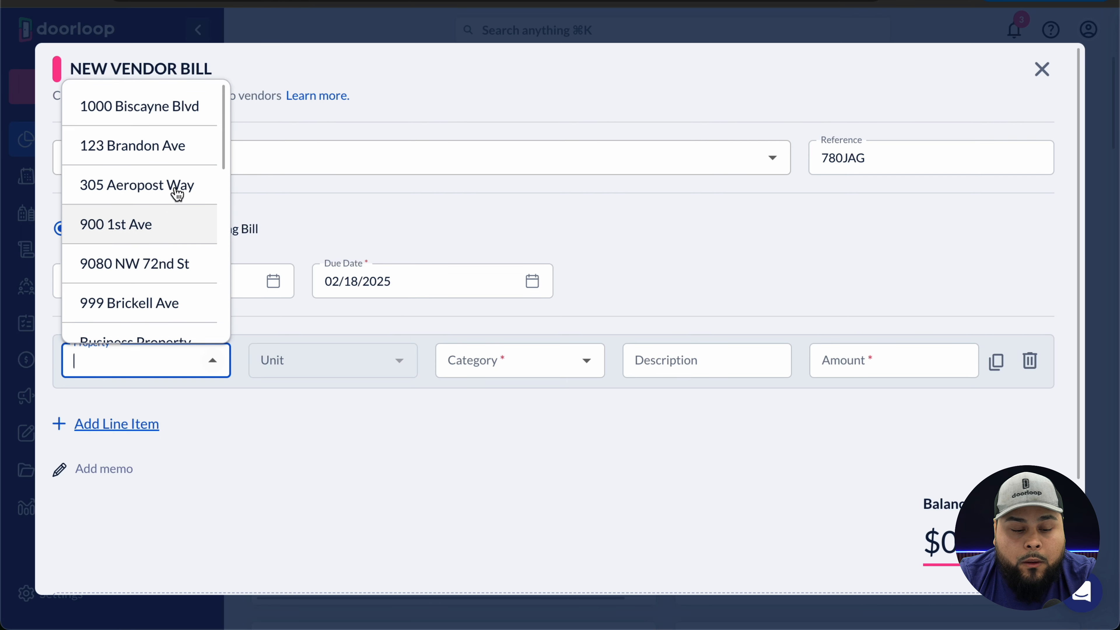
click(169, 107)
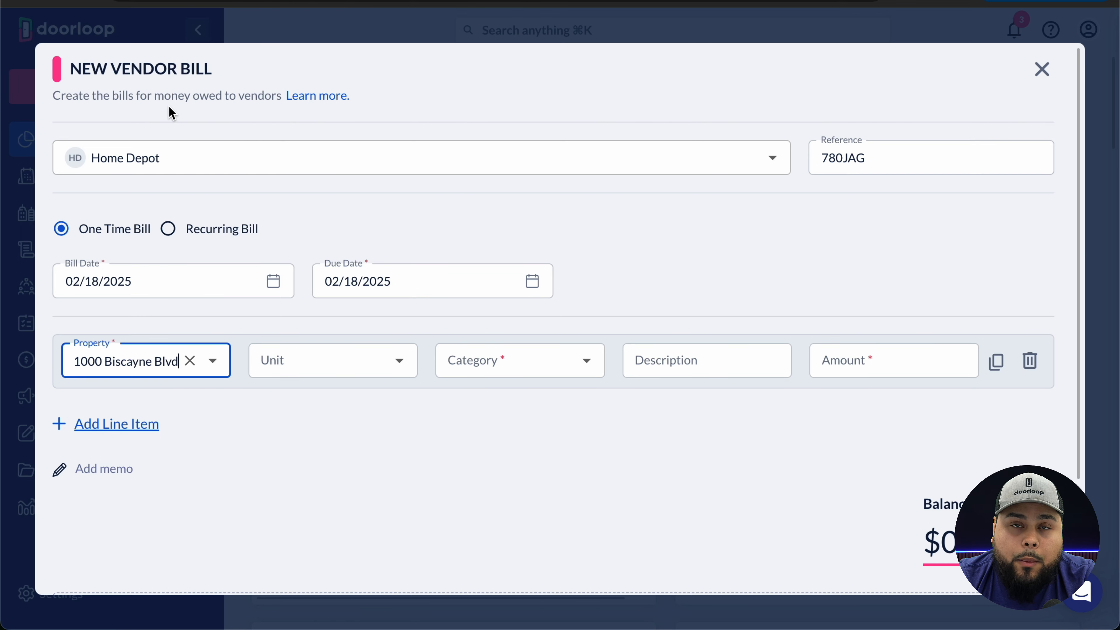
click(589, 362)
scroll(530, 305, down, 10)
scroll(532, 307, down, 8)
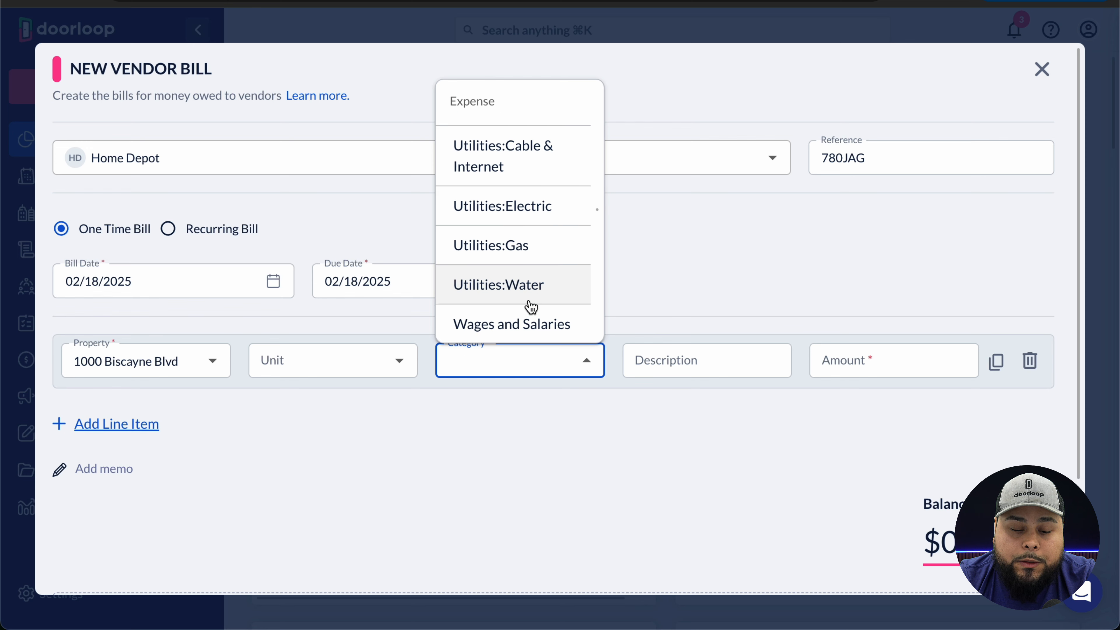
scroll(532, 306, up, 5)
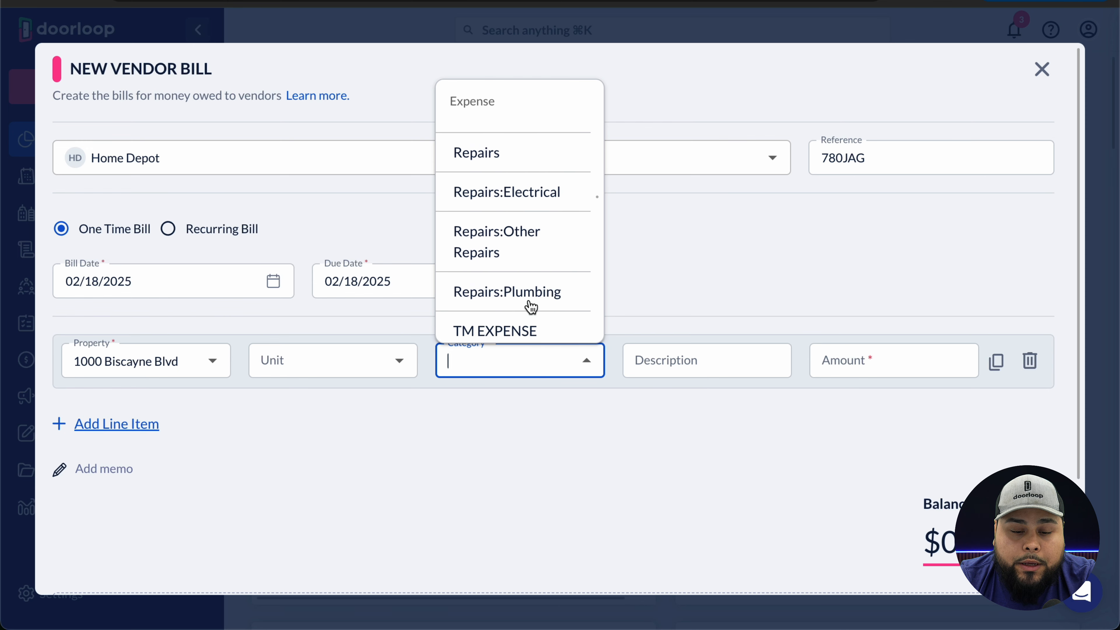
click(525, 152)
- Enter a $500 line amount and save the bill
click(887, 366)
text(500)
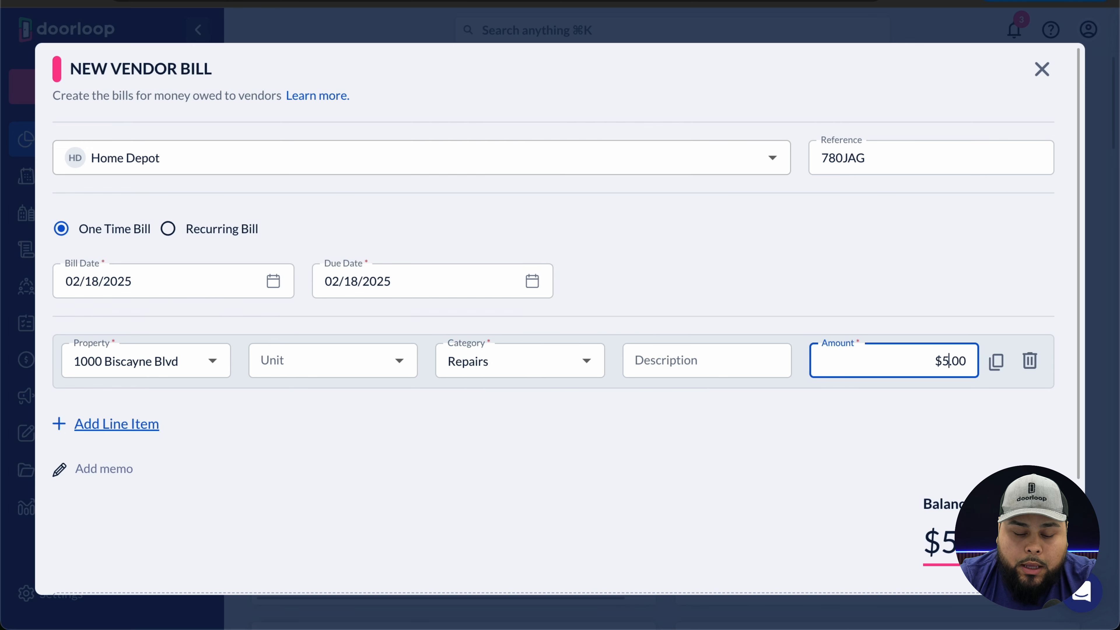
scroll(829, 459, down, 3)
scroll(927, 507, down, 2)
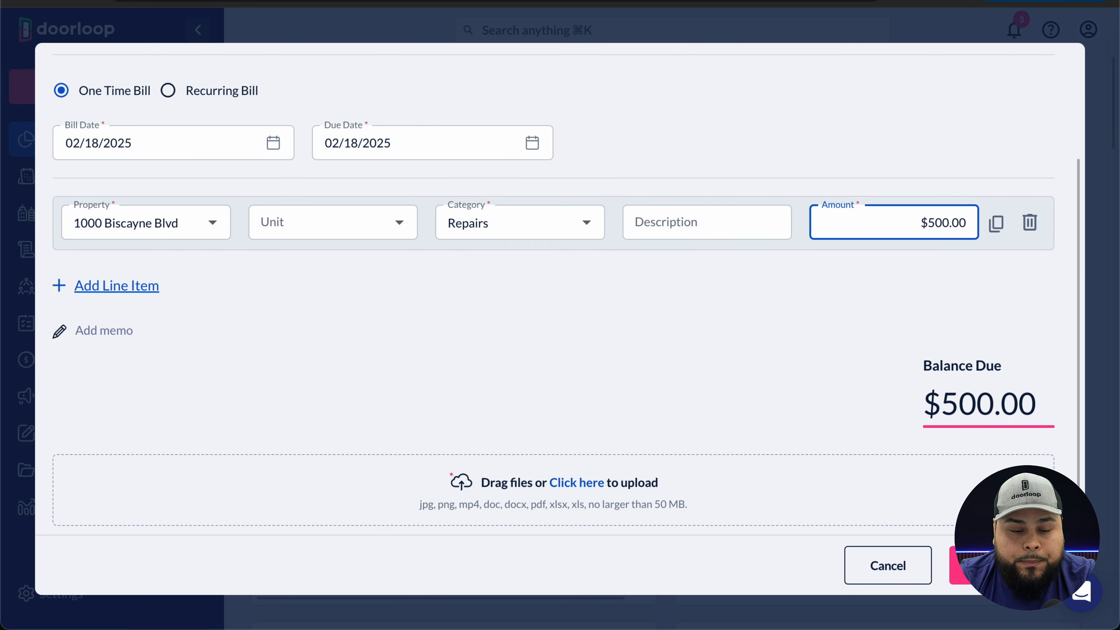
click(953, 569)
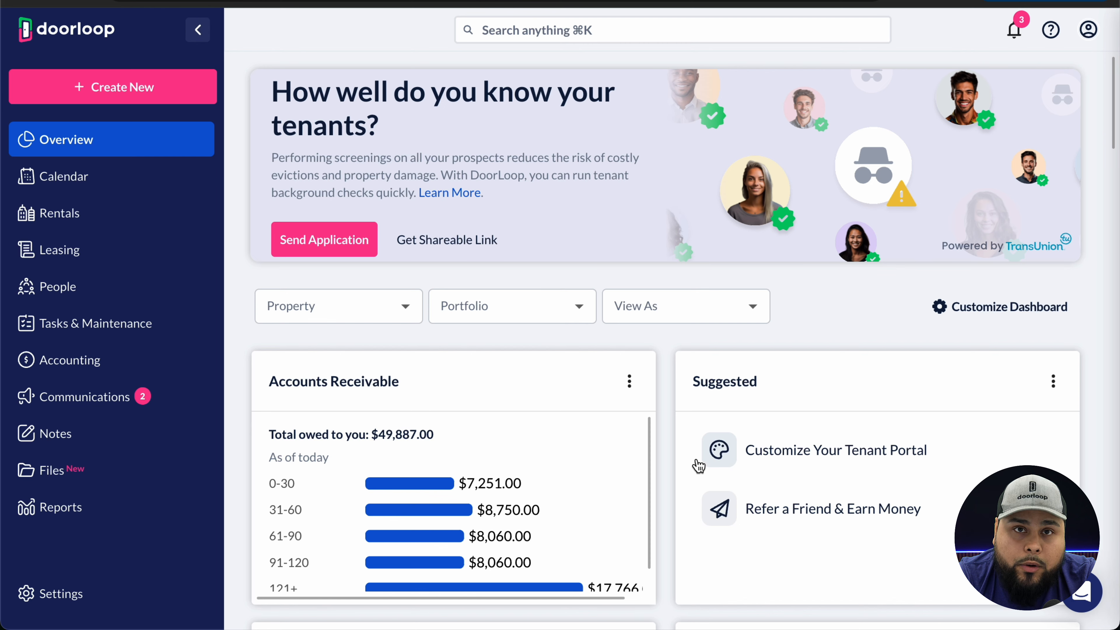
- Open the Create New panel from the Overview dashboard
click(163, 96)
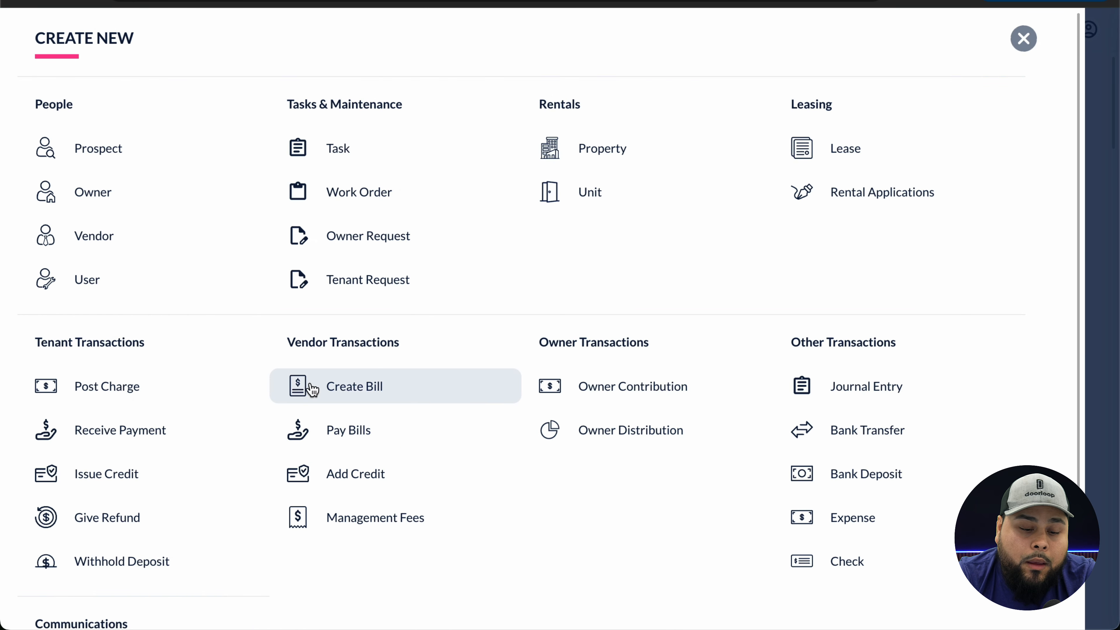
- Start Pay Bills and choose to pay for Some Properties
click(324, 429)
scroll(753, 393, down, 5)
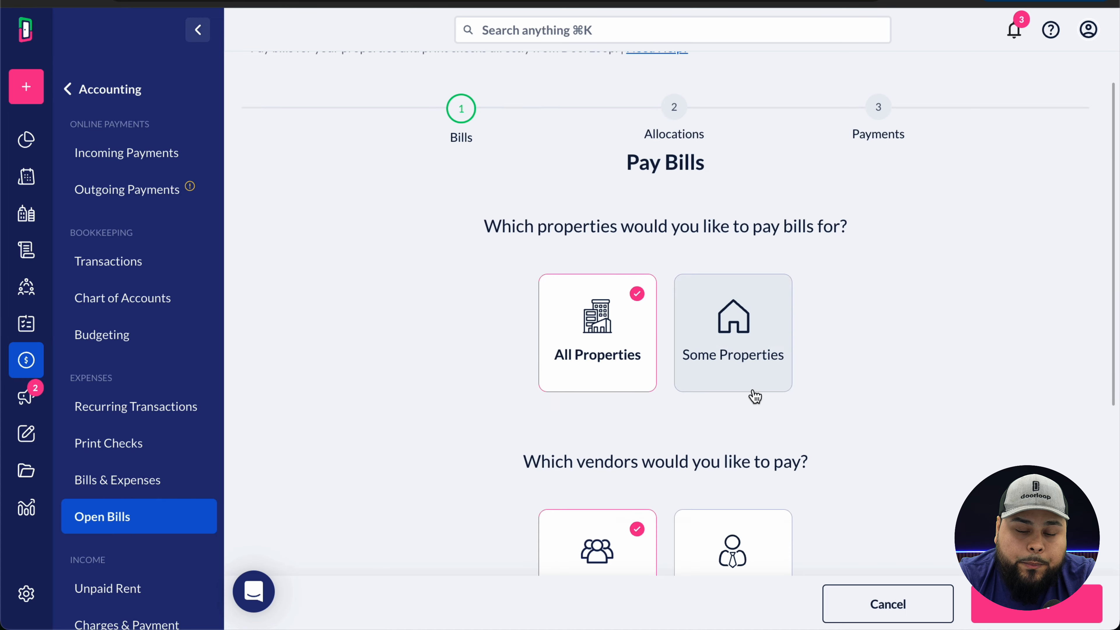
scroll(754, 398, up, 2)
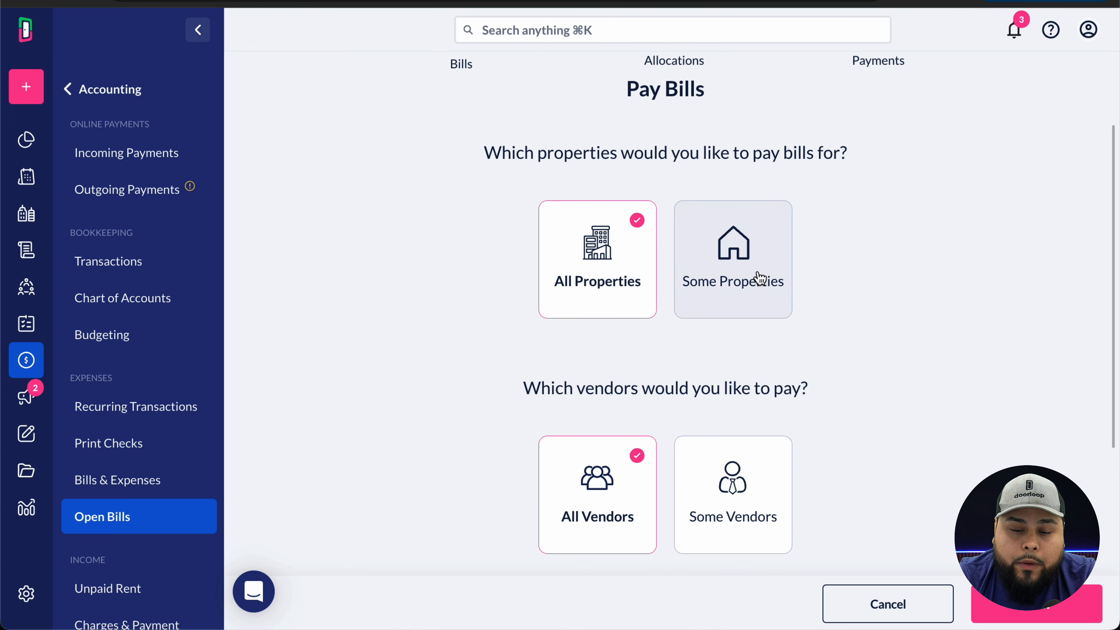
click(757, 282)
scroll(757, 278, down, 2)
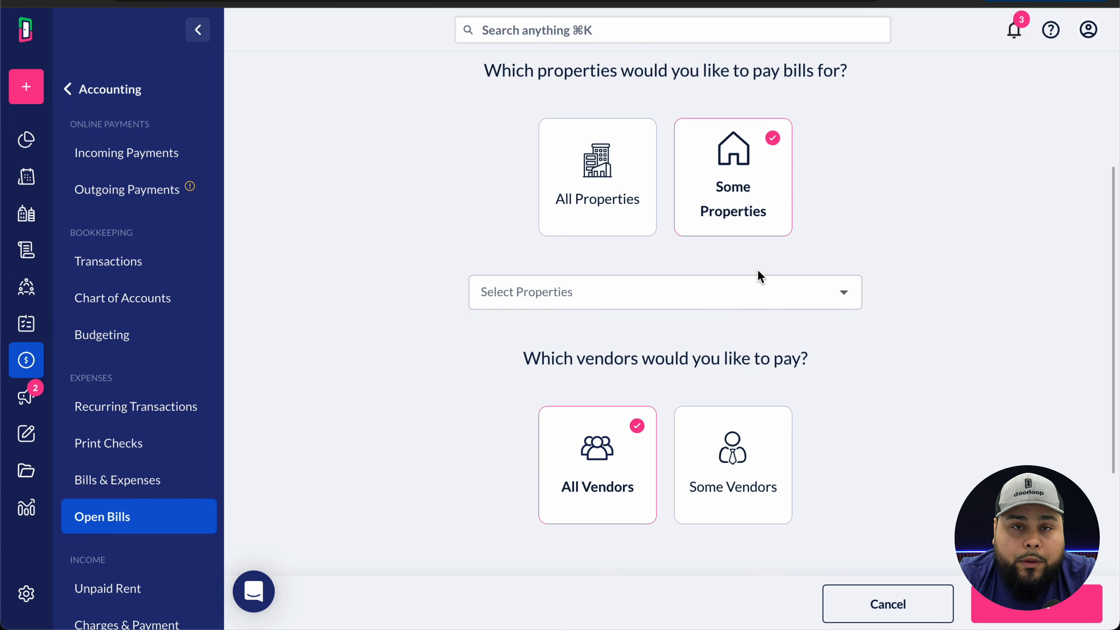
scroll(761, 277, down, 3)
scroll(761, 277, down, 2)
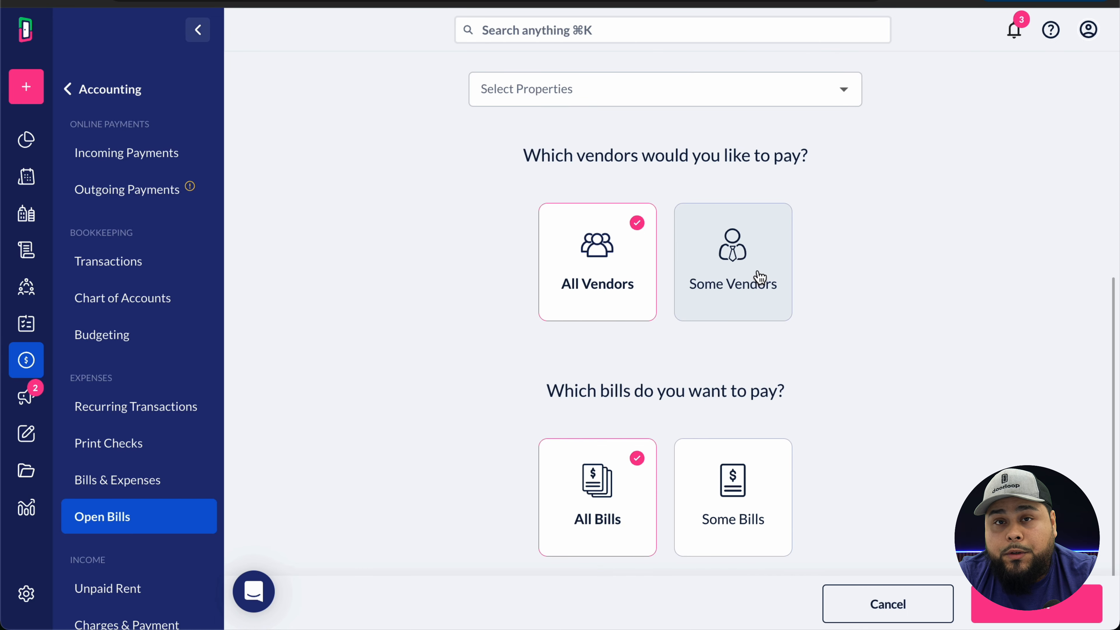
scroll(760, 277, up, 2)
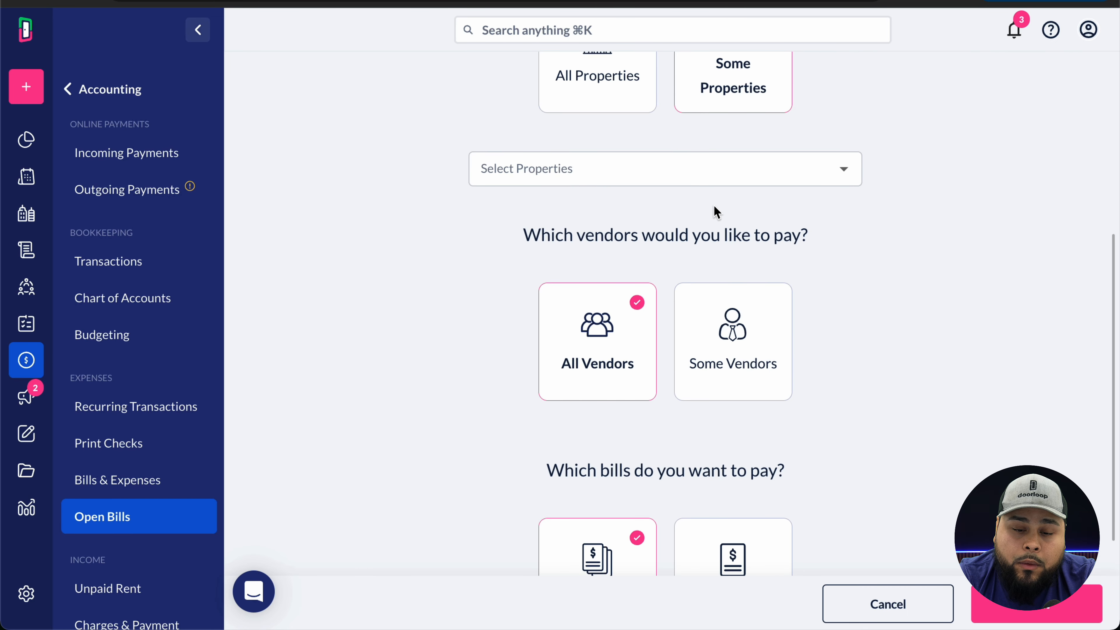
click(718, 170)
click(606, 274)
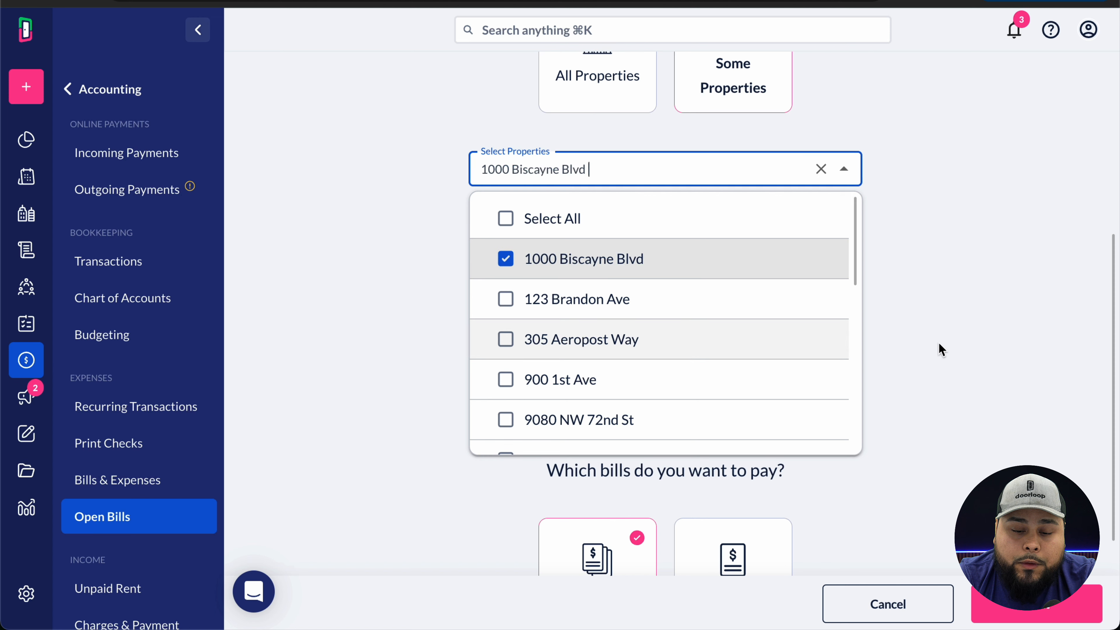
click(993, 323)
click(1037, 604)
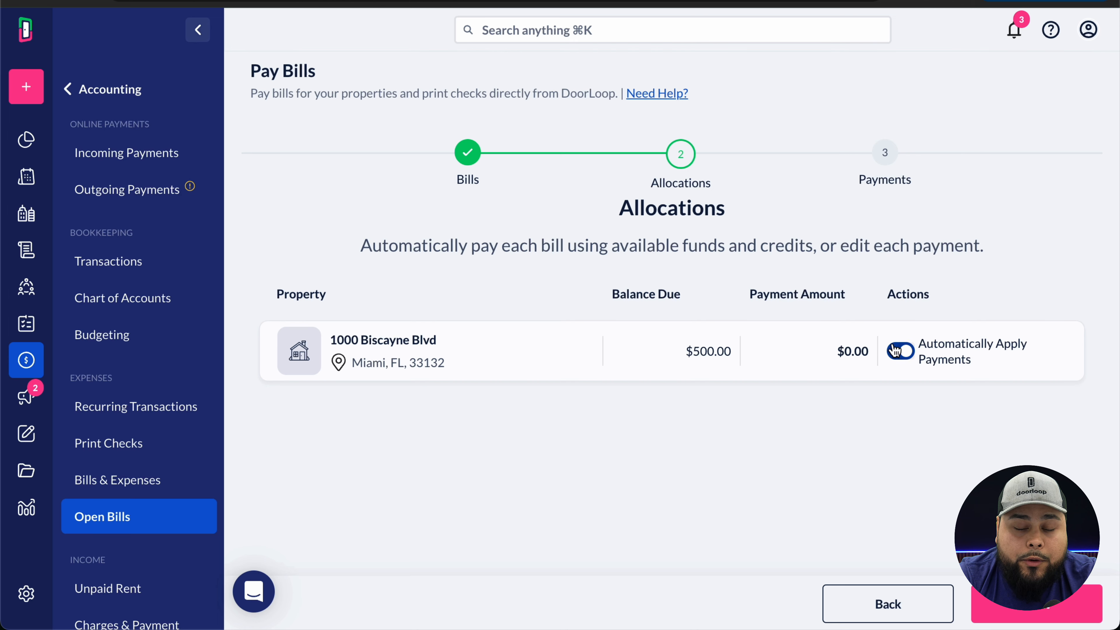
click(899, 353)
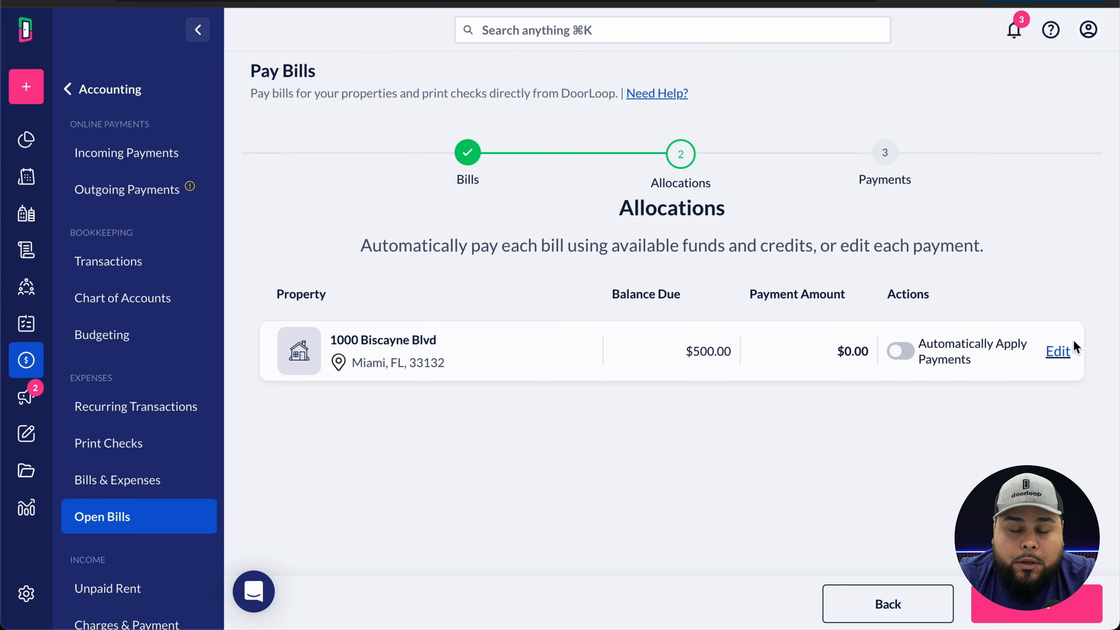
click(1058, 351)
scroll(700, 370, down, 1)
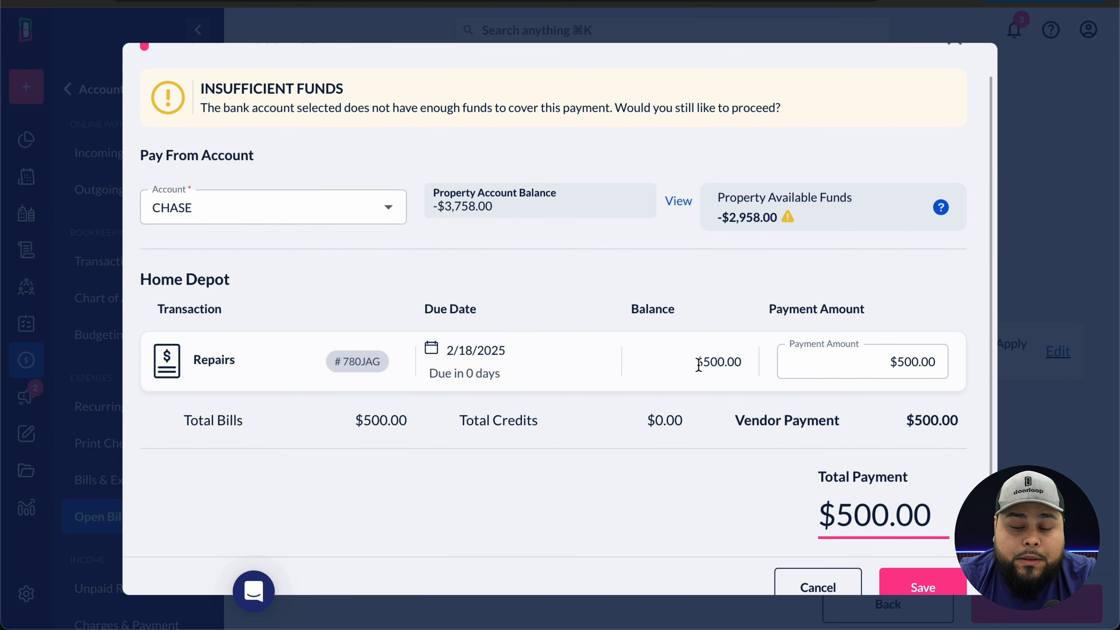
double_click(716, 362)
click(715, 362)
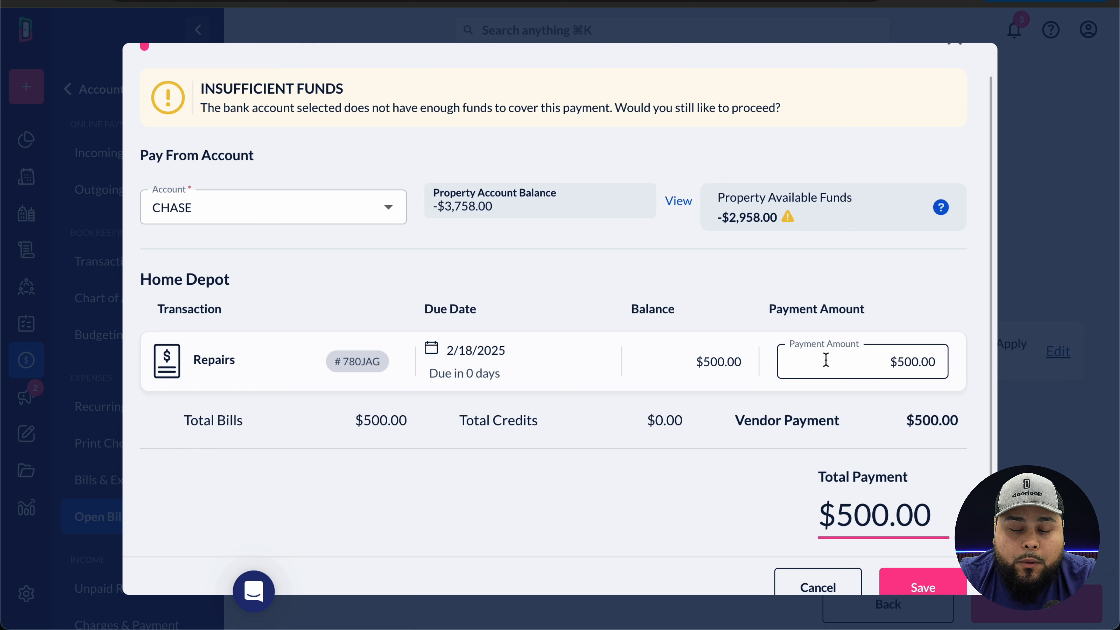
click(865, 361)
text(250)
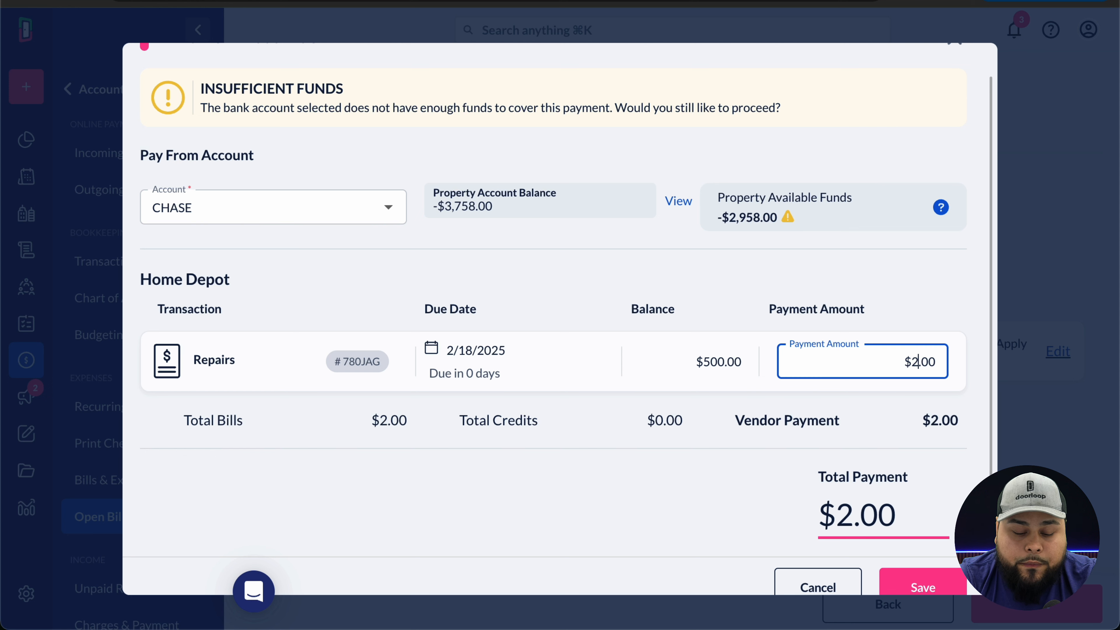
scroll(919, 362, down, 1)
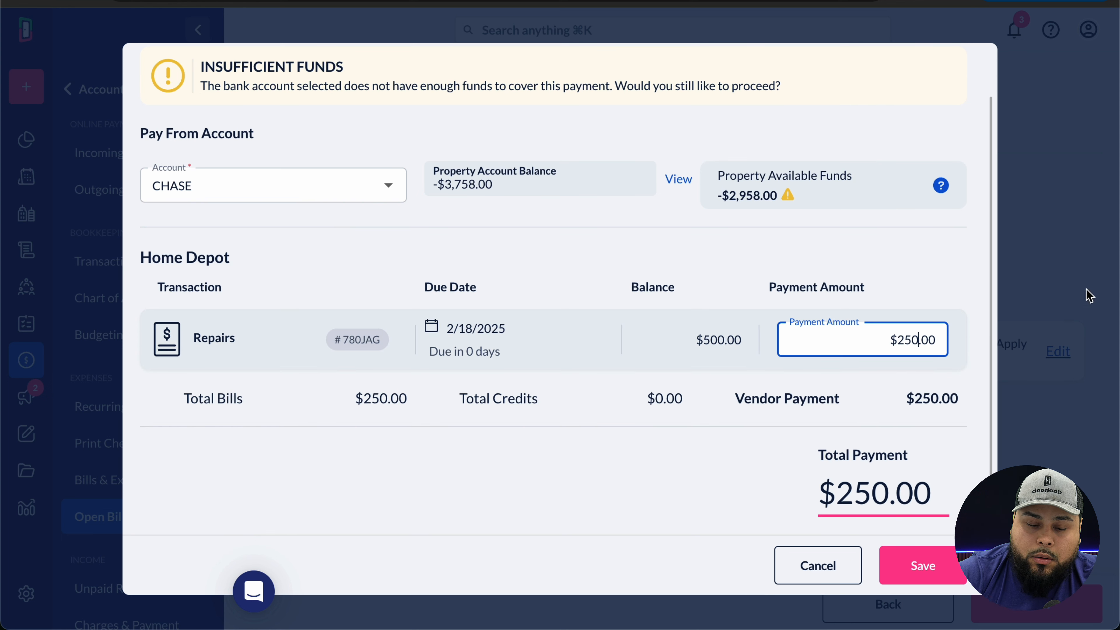
click(923, 565)
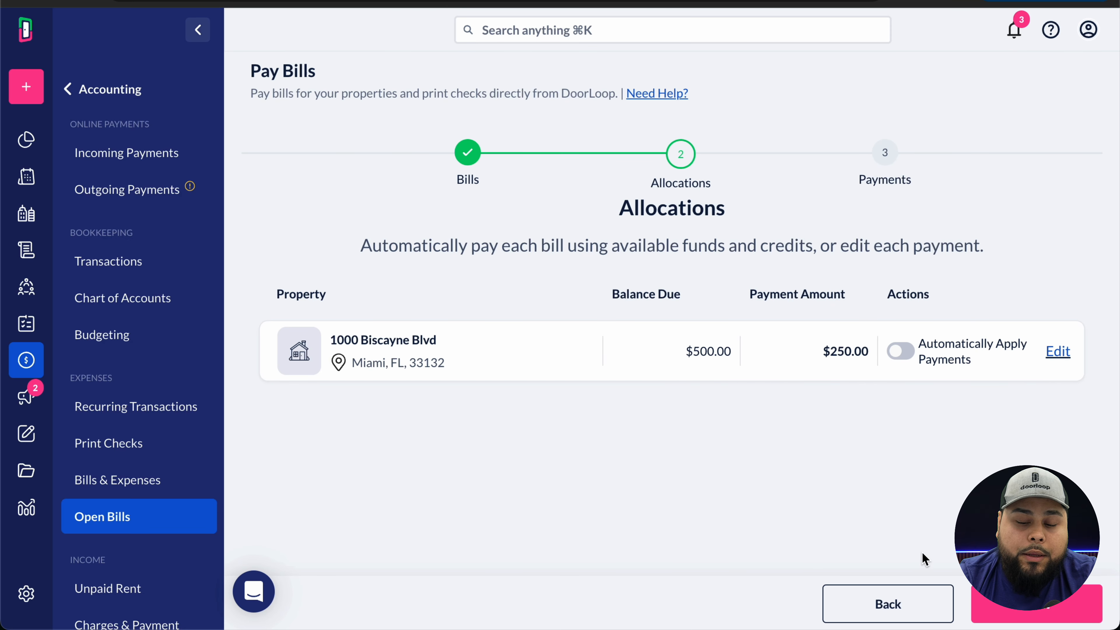
- Pay the $250.00 Home Depot bill from CHASE using EFT as the payment method
click(1017, 612)
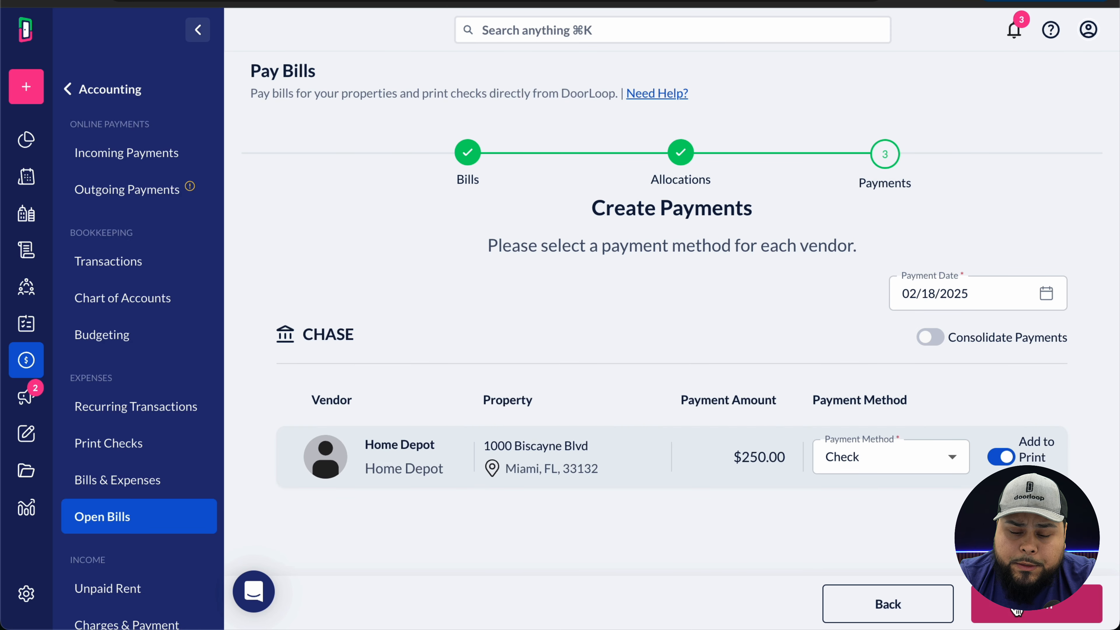
drag(733, 456, 787, 456)
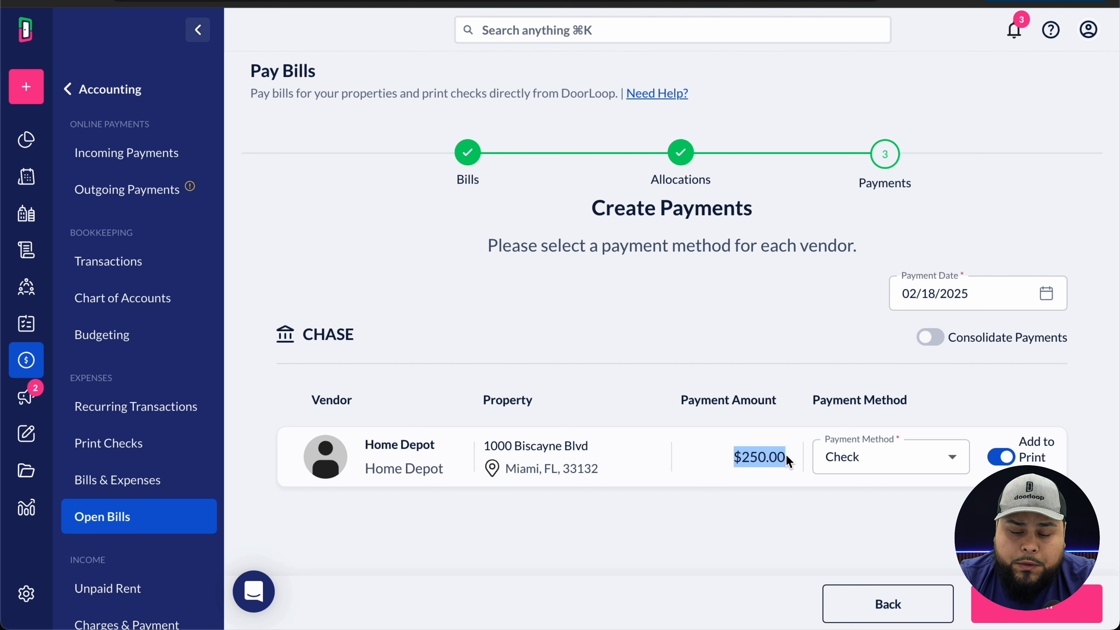
click(904, 458)
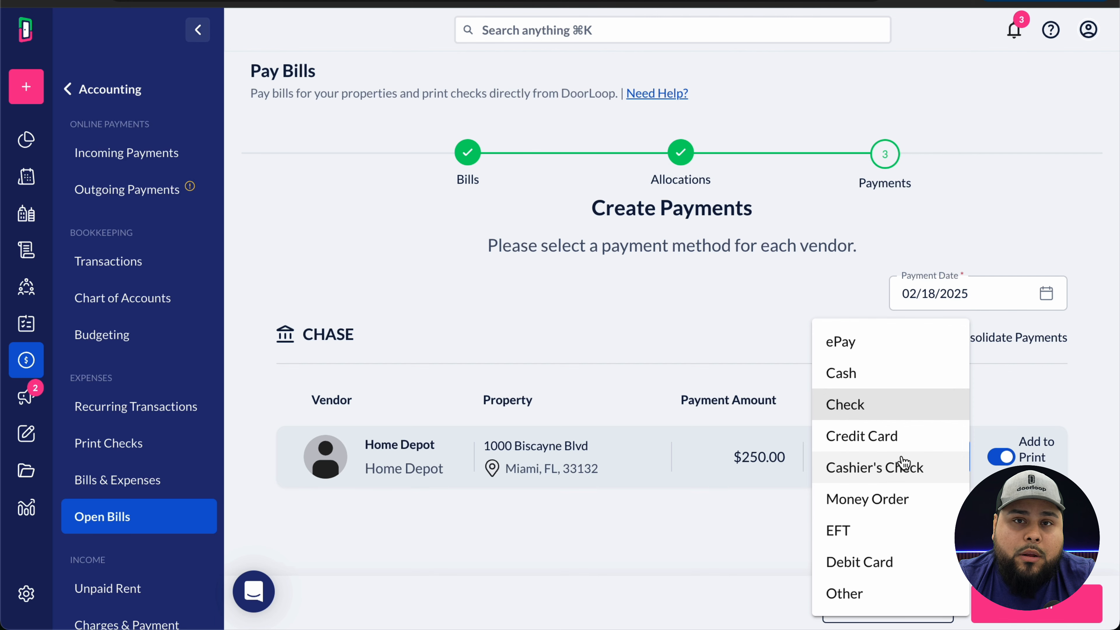
click(875, 539)
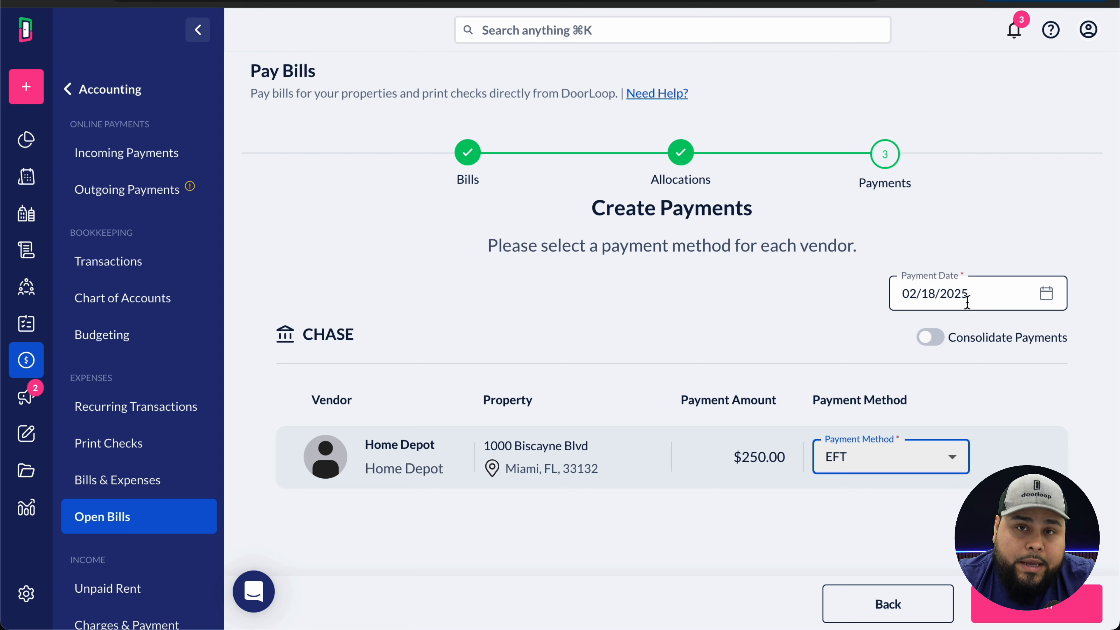
click(1037, 617)
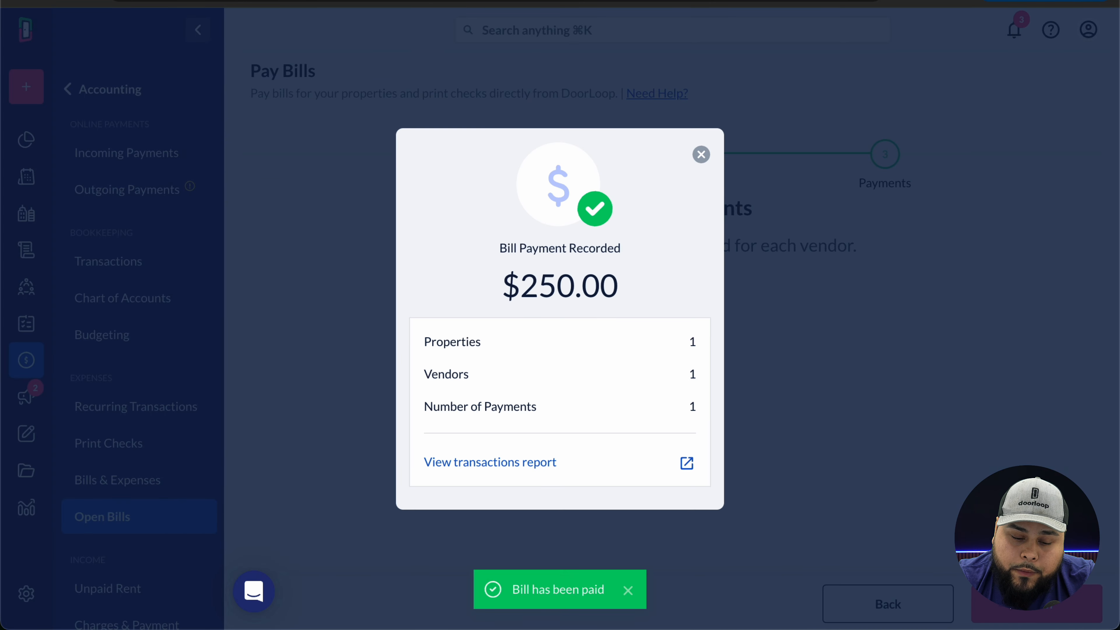
- Close the Bill Payment Recorded confirmation to get back to the Overview dashboard
click(701, 155)
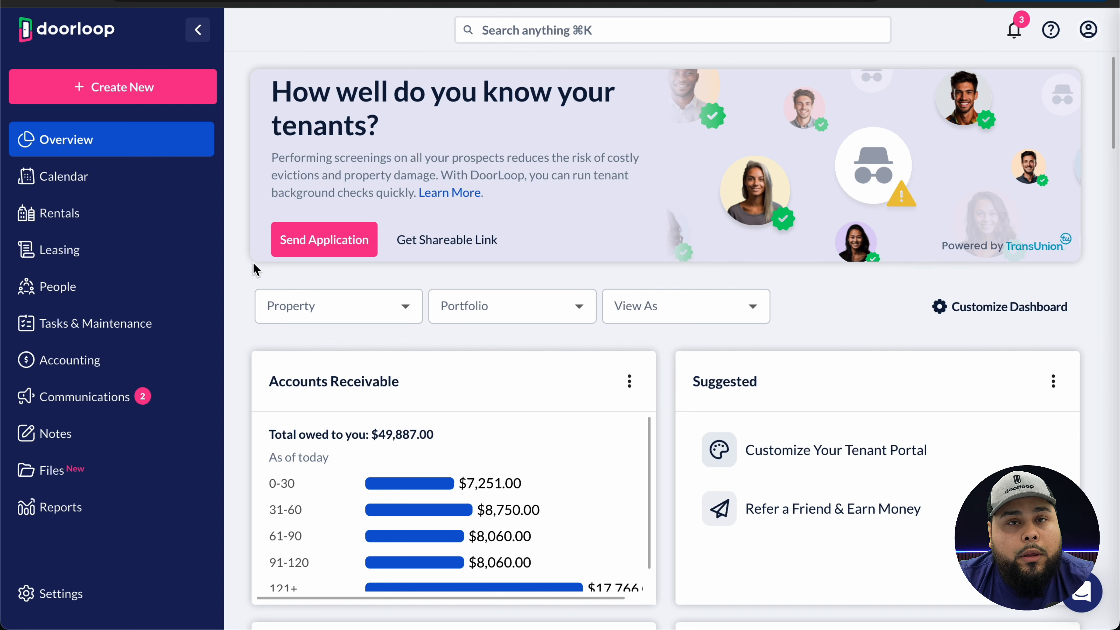
- Open a blank Expense form from Create New under Other Transactions
click(189, 91)
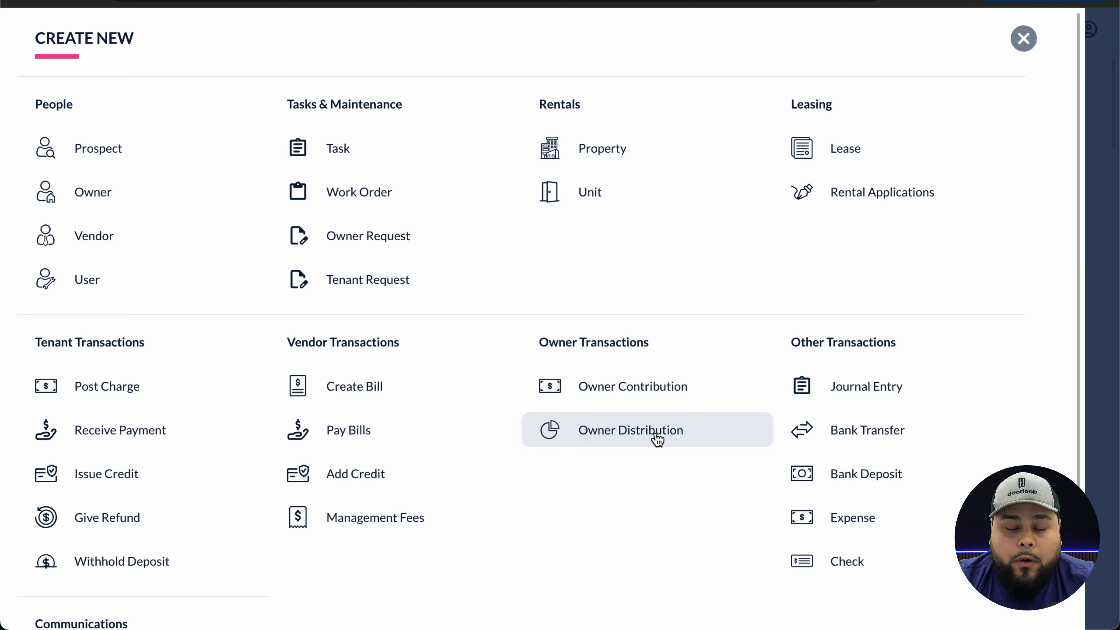
click(804, 521)
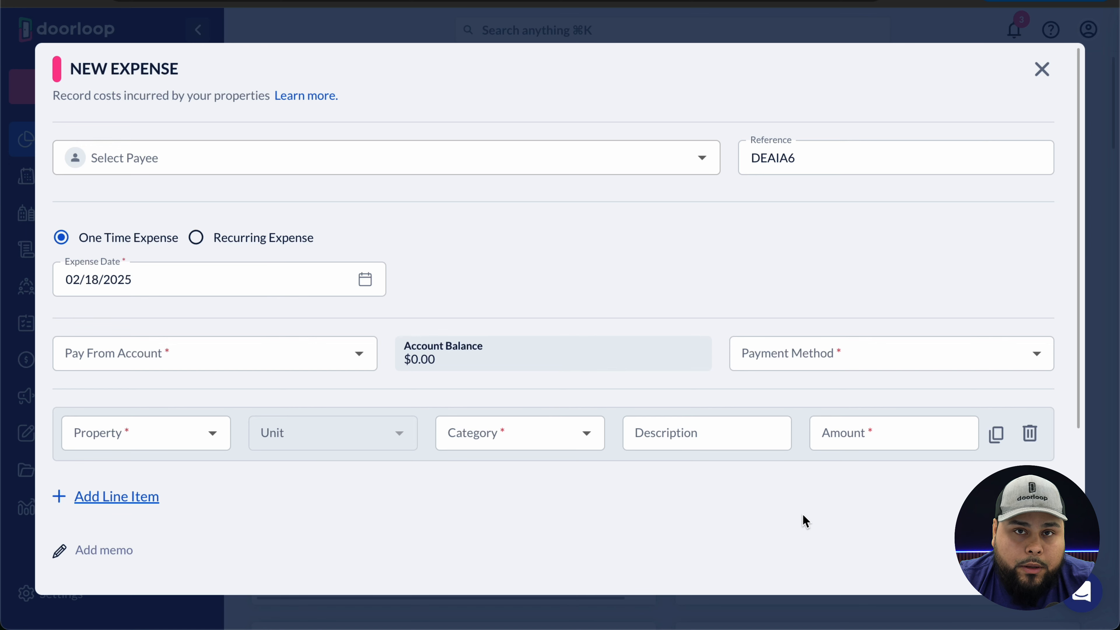
- Choose Home Depot as payee and keep the expense one-time rather than recurring
click(213, 151)
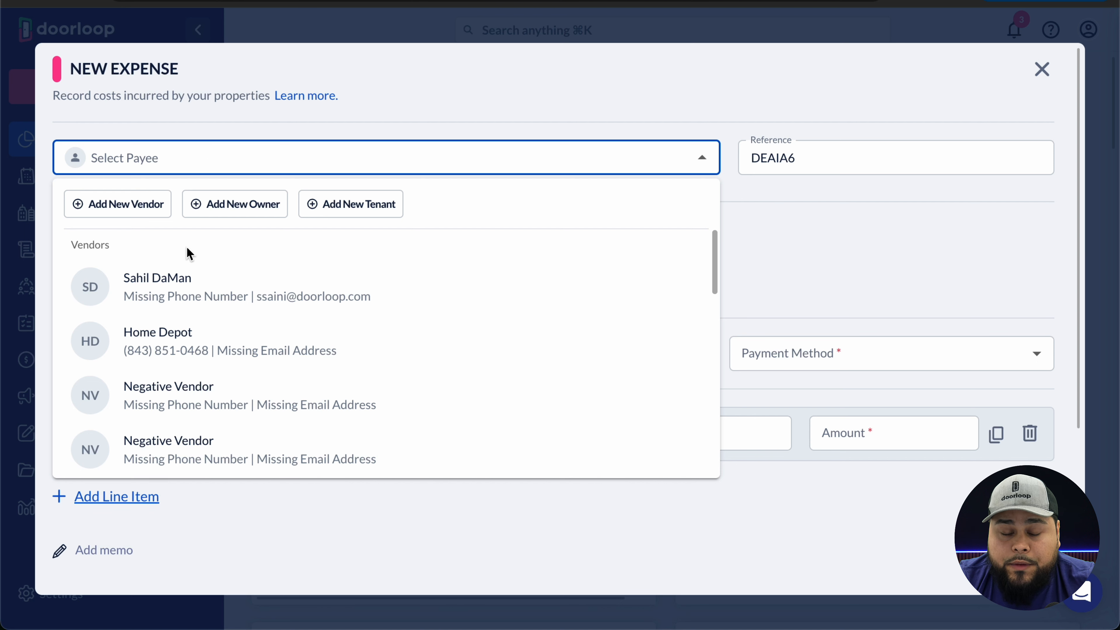
click(178, 364)
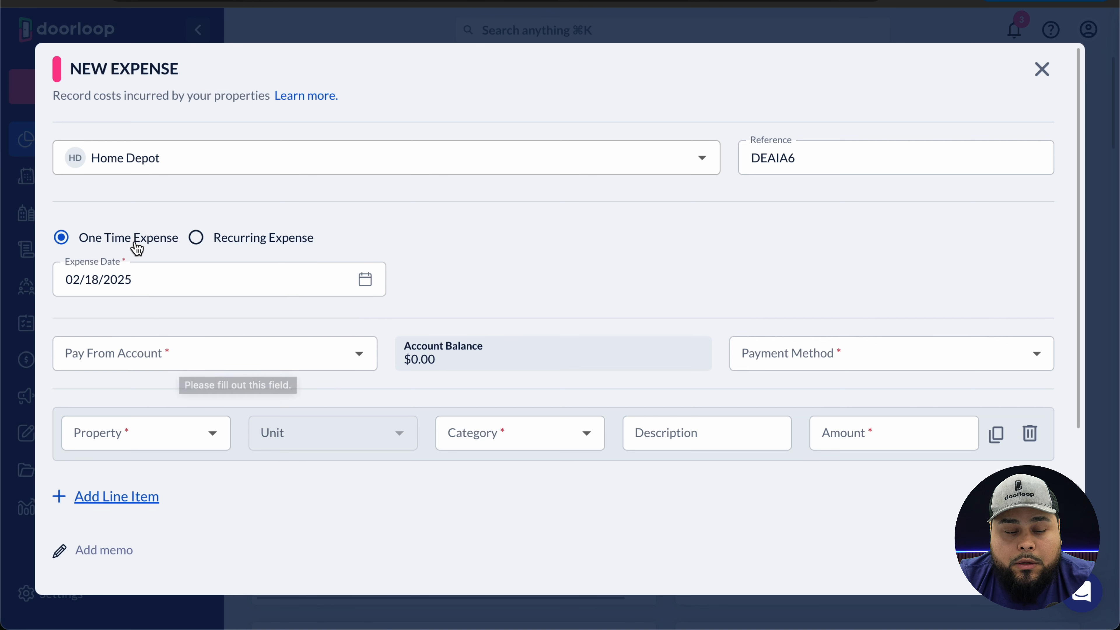
click(197, 237)
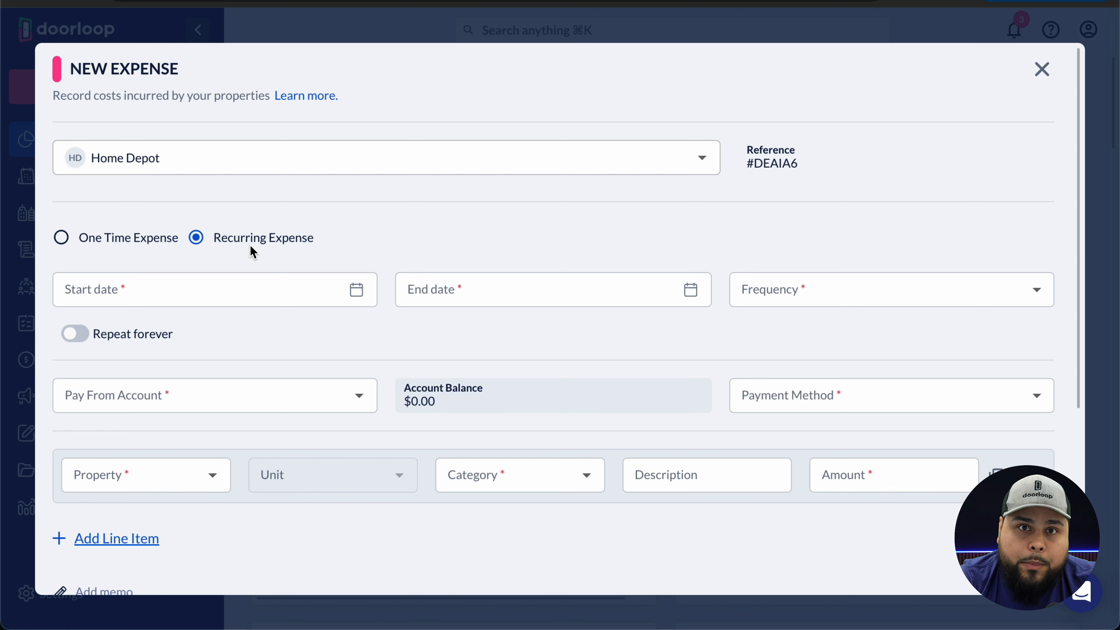
click(112, 242)
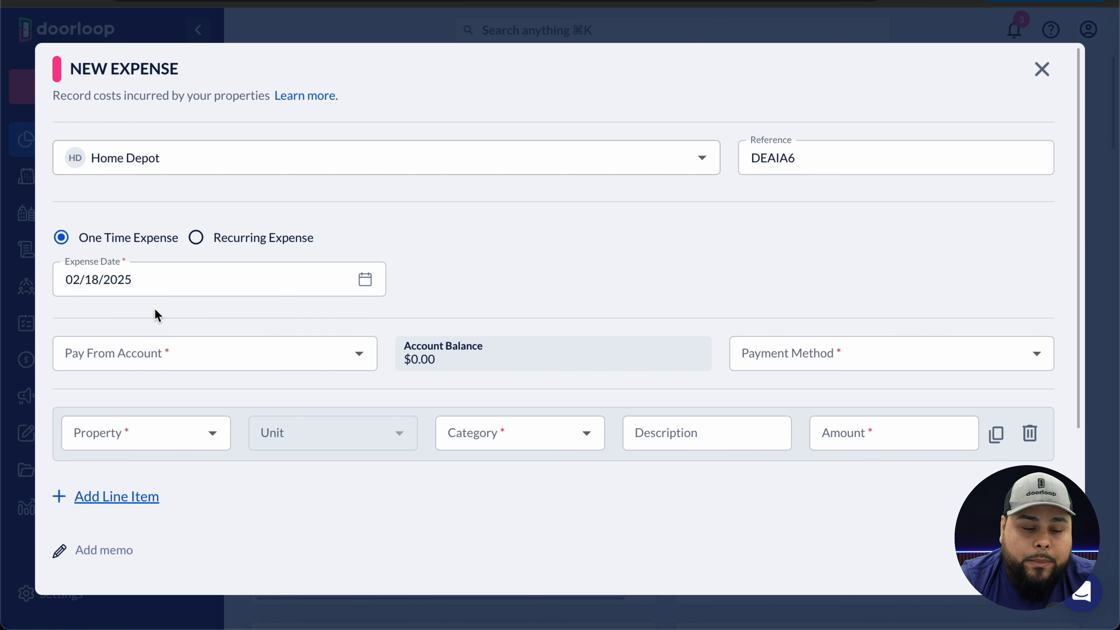
scroll(416, 388, down, 1)
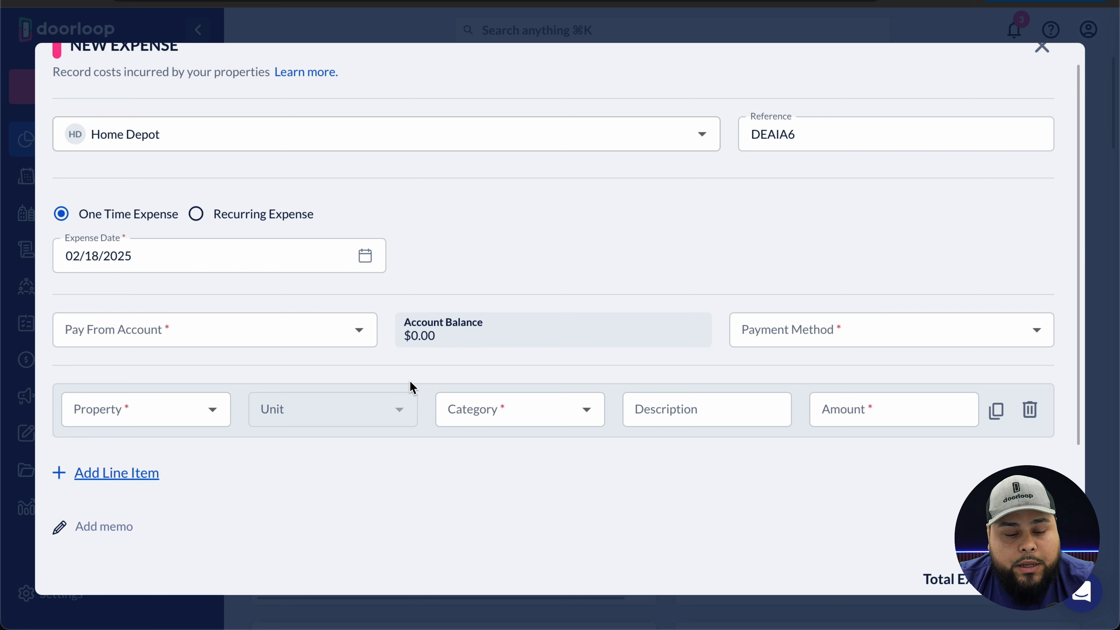
click(367, 335)
click(360, 330)
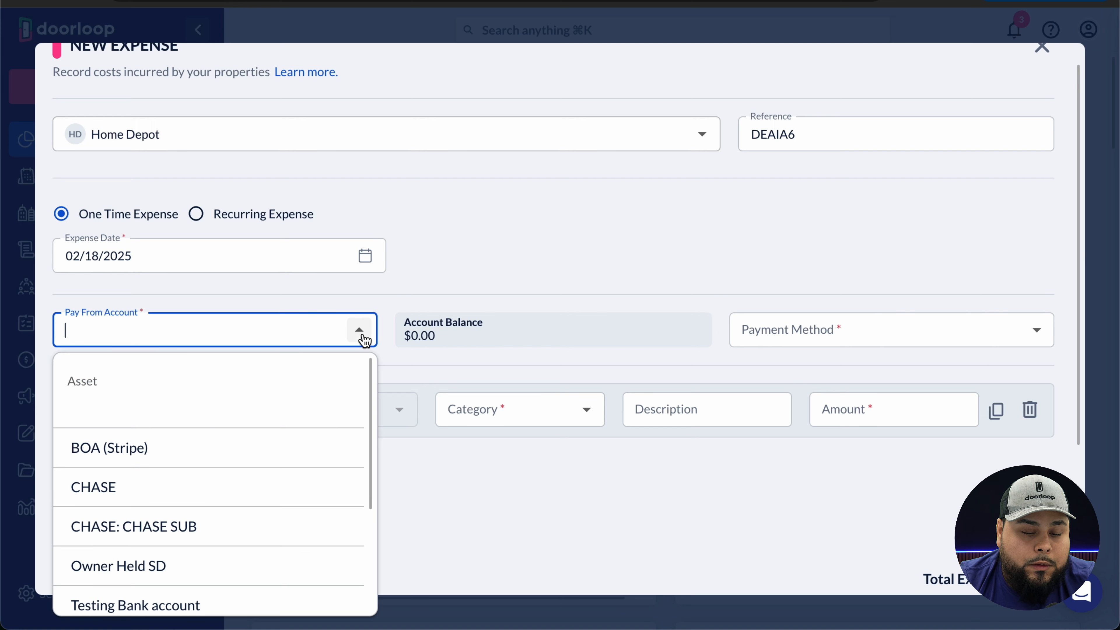
scroll(313, 430, down, 2)
click(192, 419)
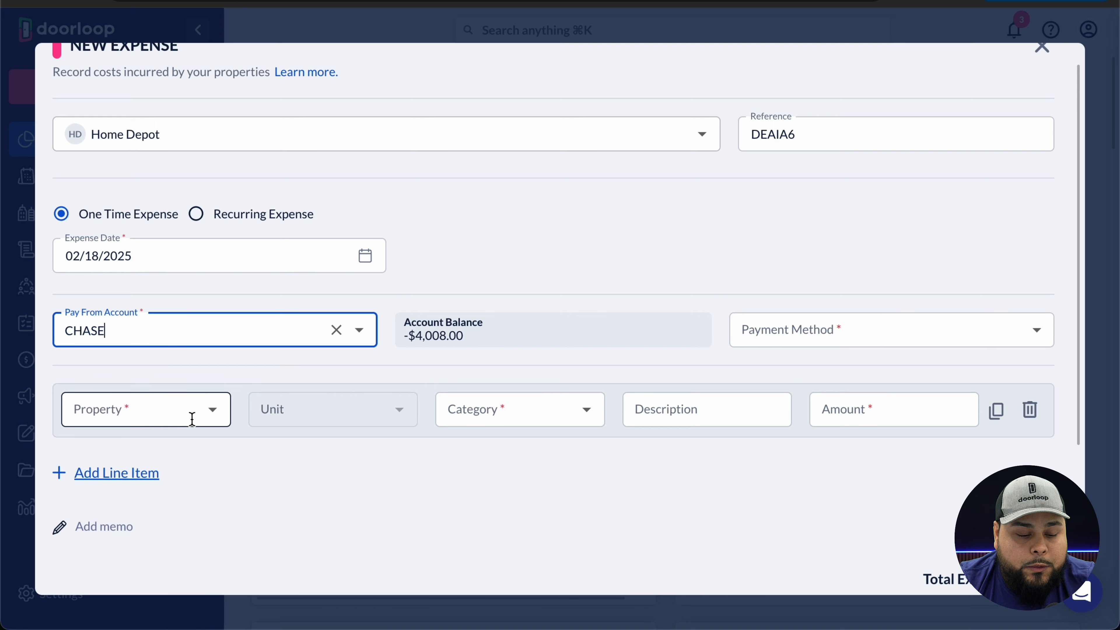
click(192, 420)
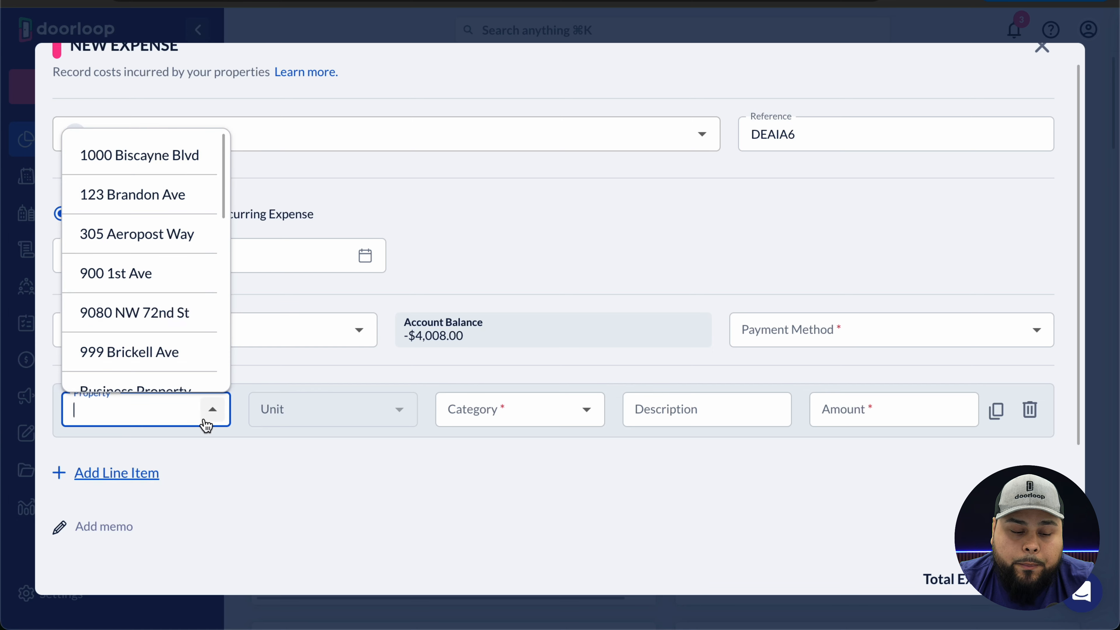
click(163, 163)
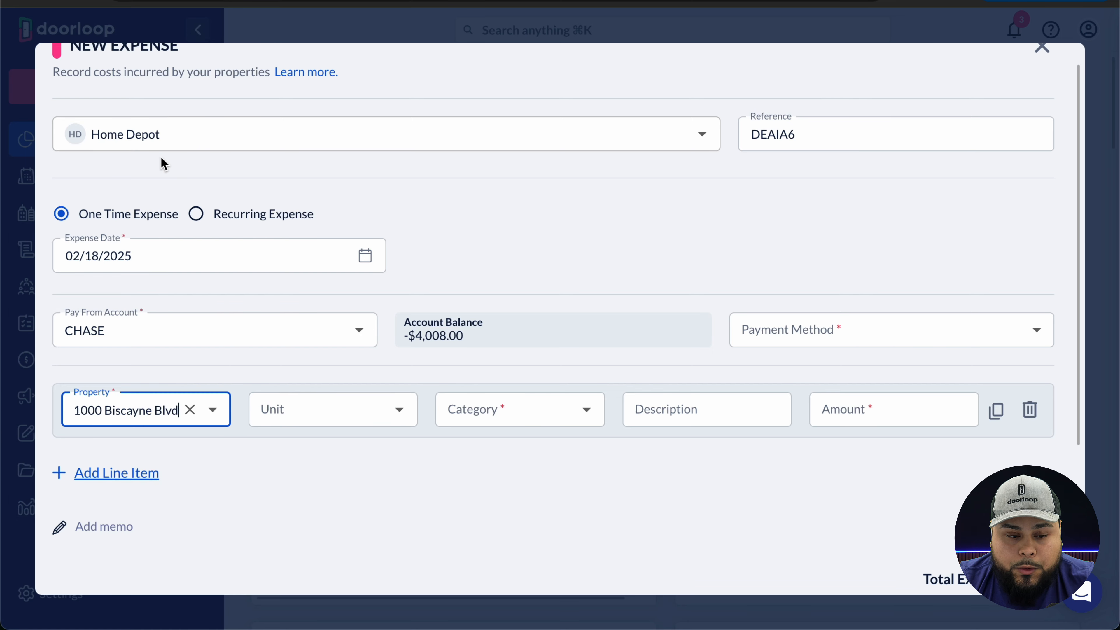
- Add a $500 line categorized as Repairs:Electrical
click(595, 417)
scroll(533, 320, down, 5)
scroll(533, 320, down, 15)
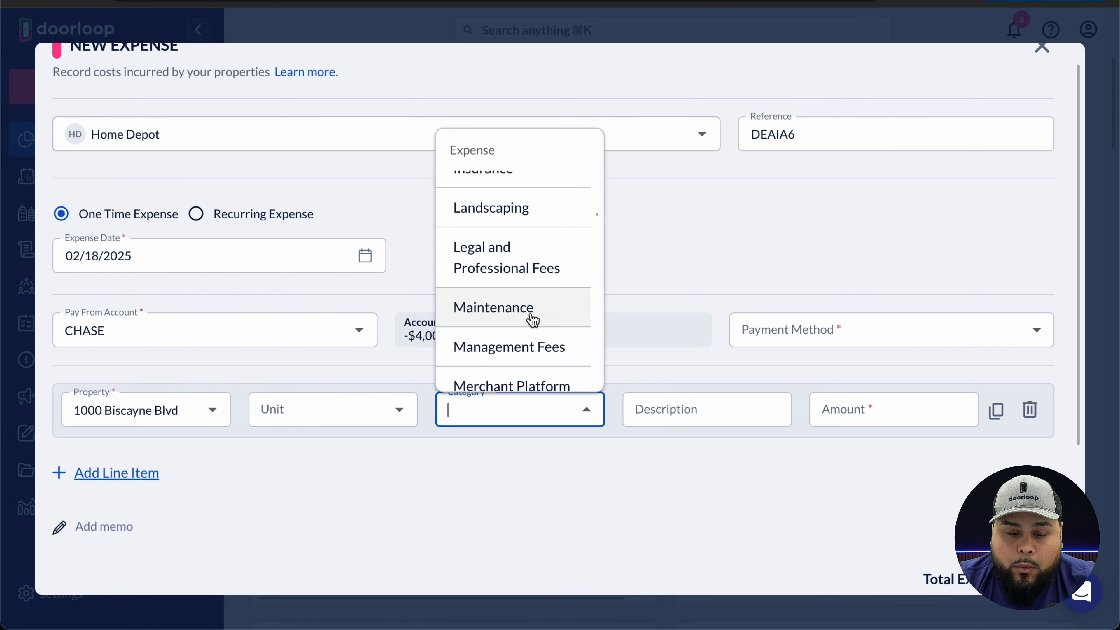
scroll(533, 320, down, 5)
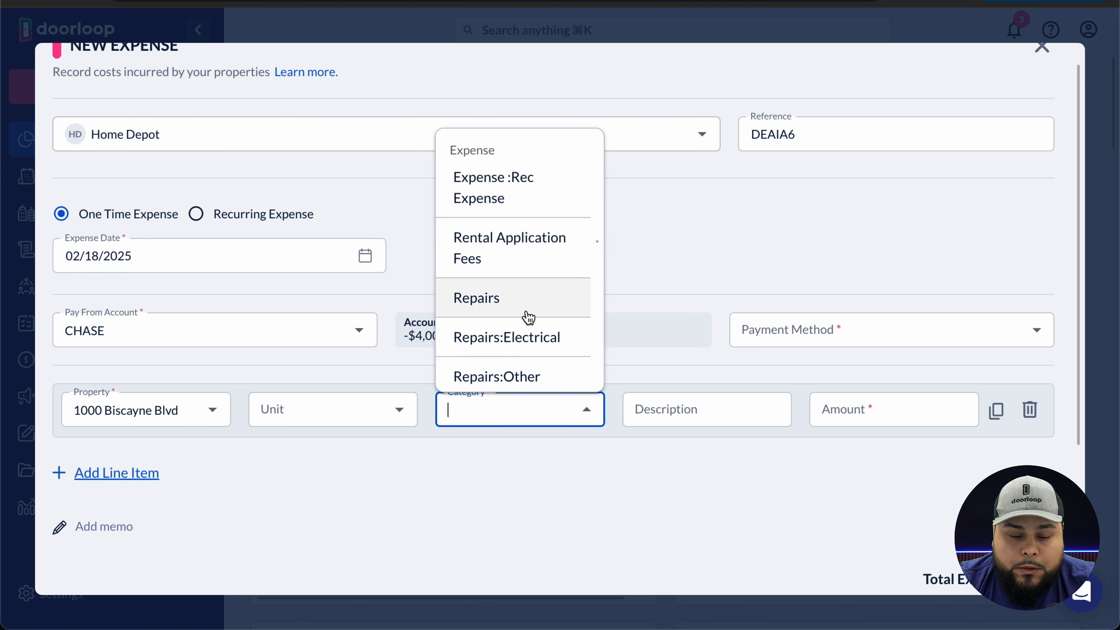
click(527, 336)
click(850, 417)
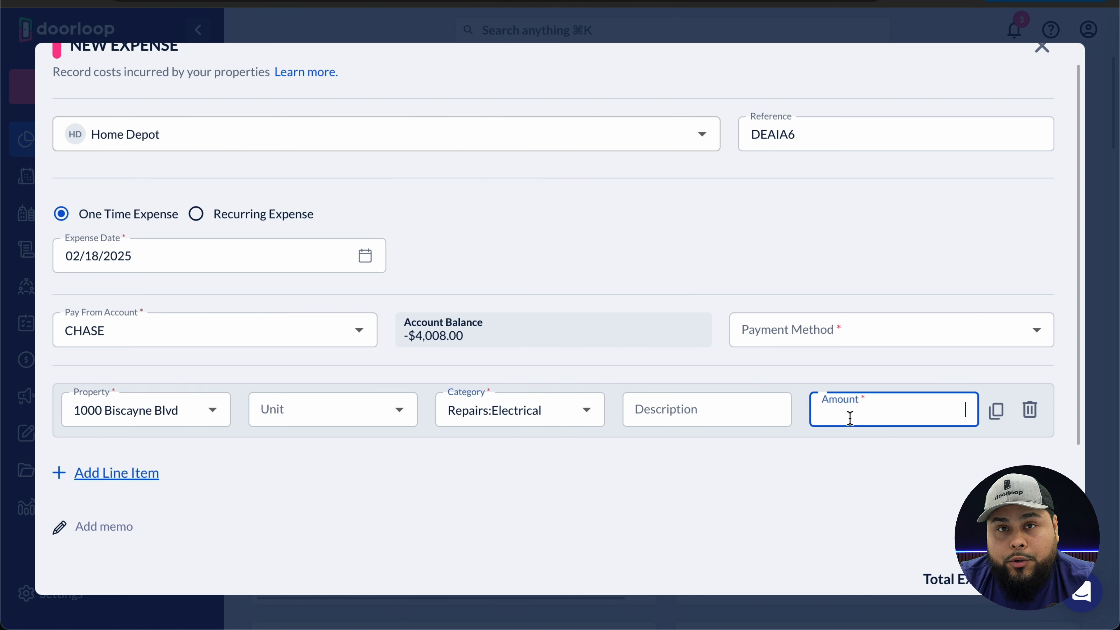
text(500)
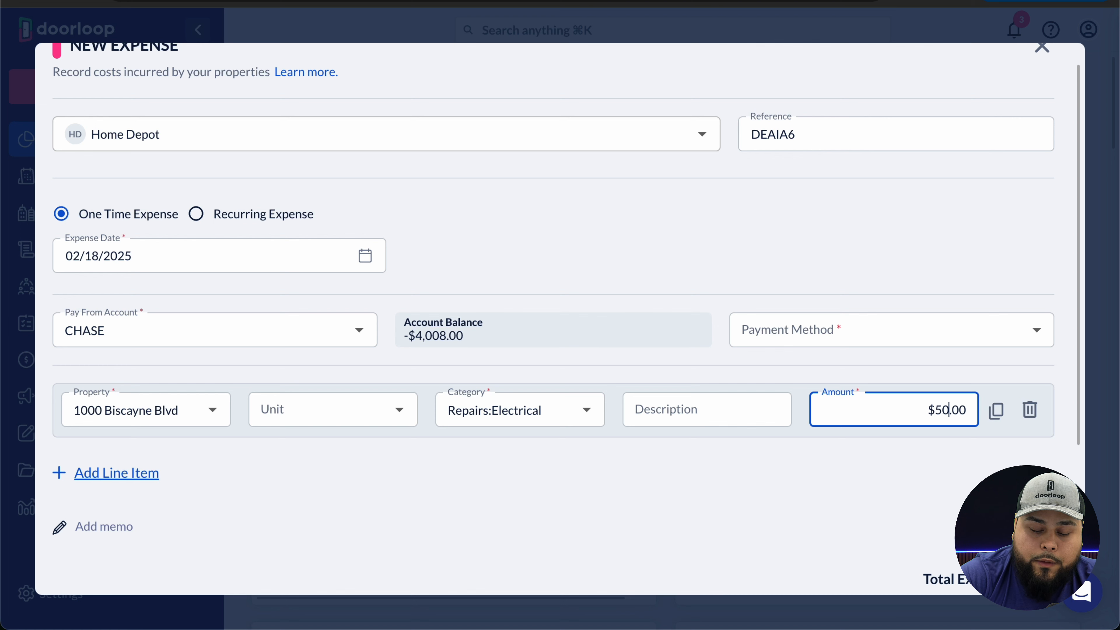
- Set the payment method to Other, save the expense and dismiss the confirmation
click(863, 338)
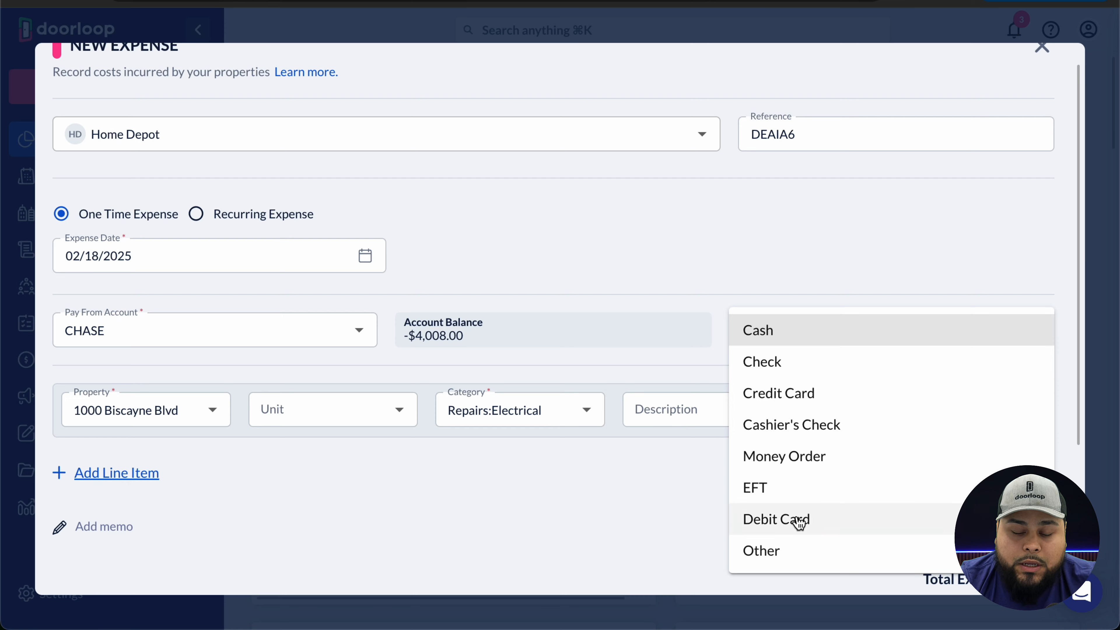
click(788, 550)
scroll(652, 500, down, 2)
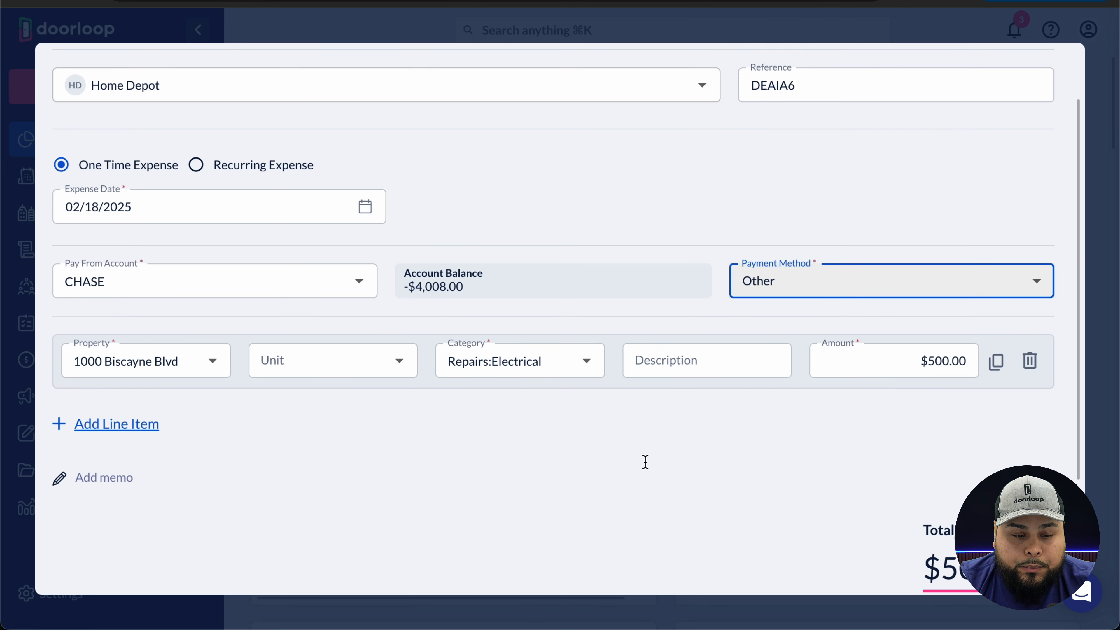
scroll(703, 392, down, 4)
scroll(704, 392, up, 6)
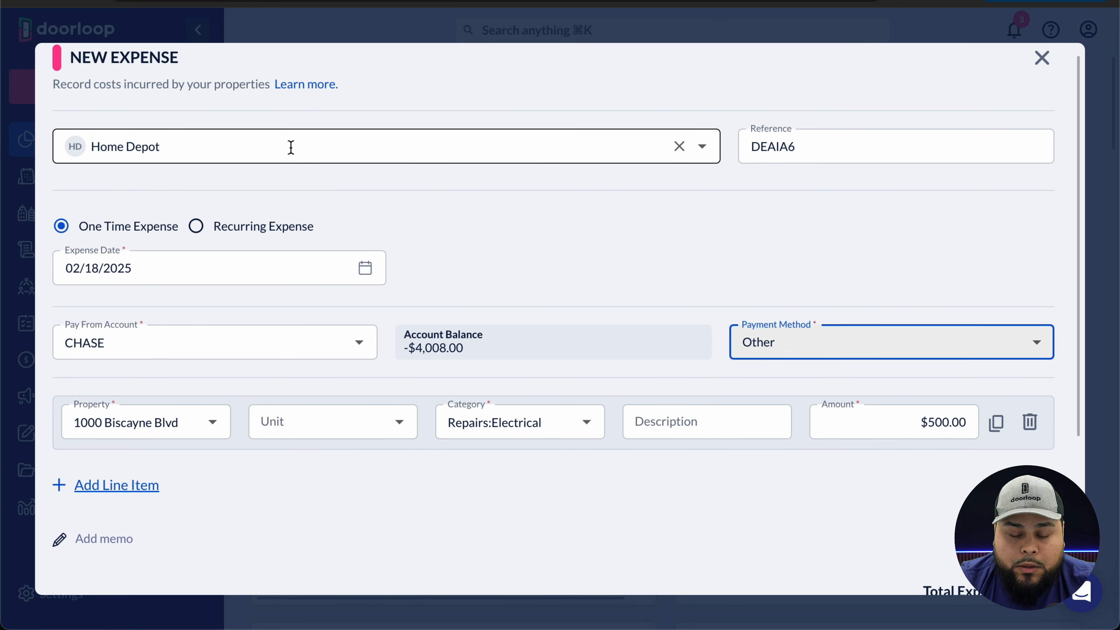
scroll(578, 300, down, 5)
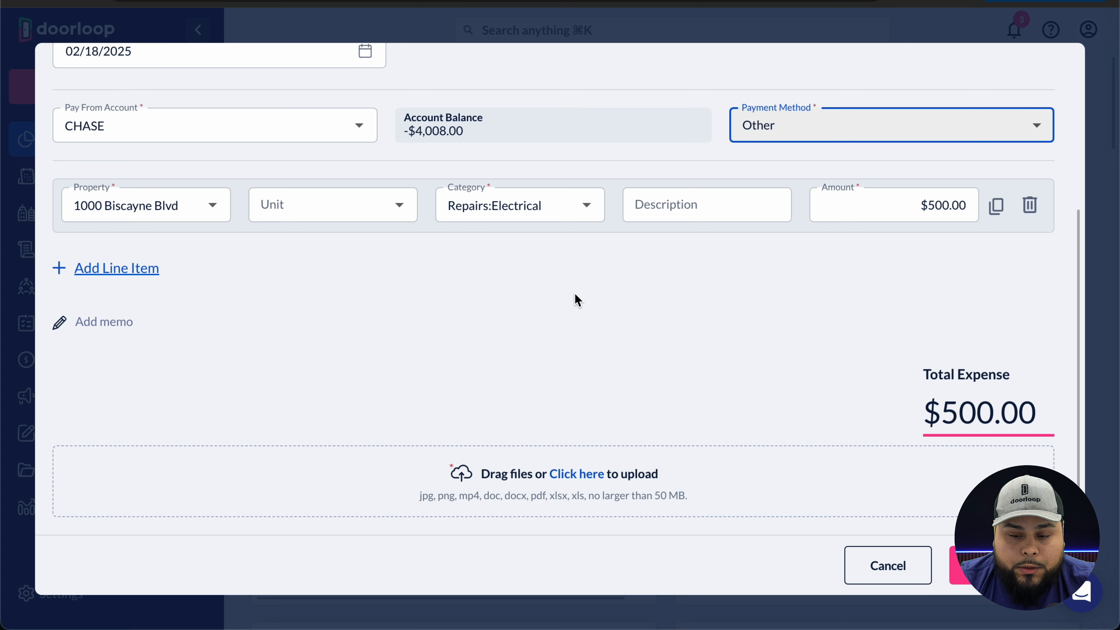
click(1002, 565)
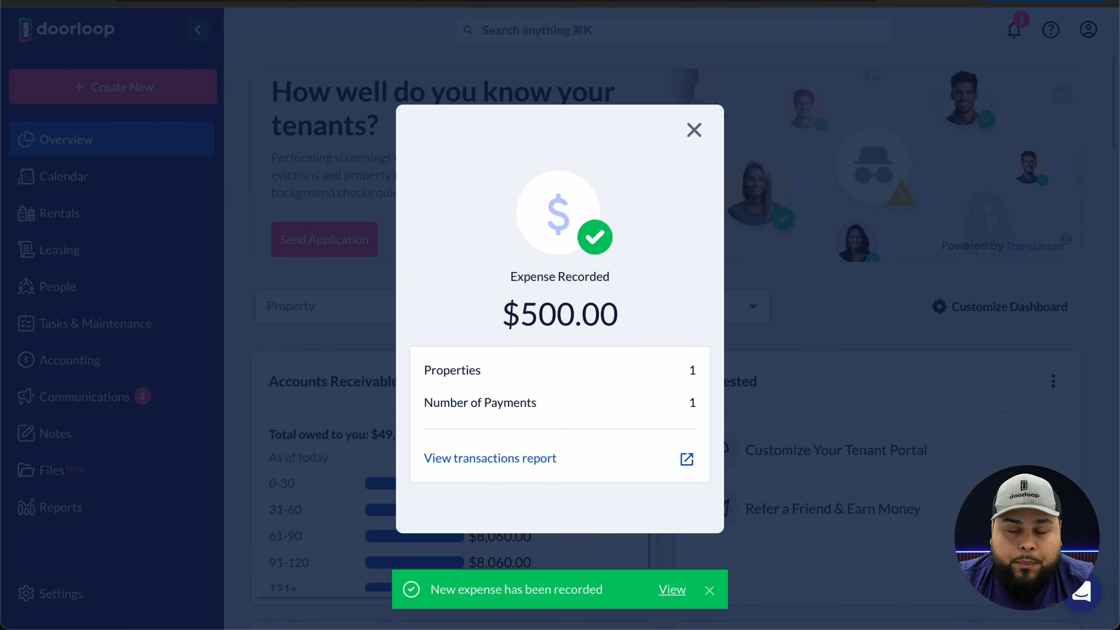
click(695, 134)
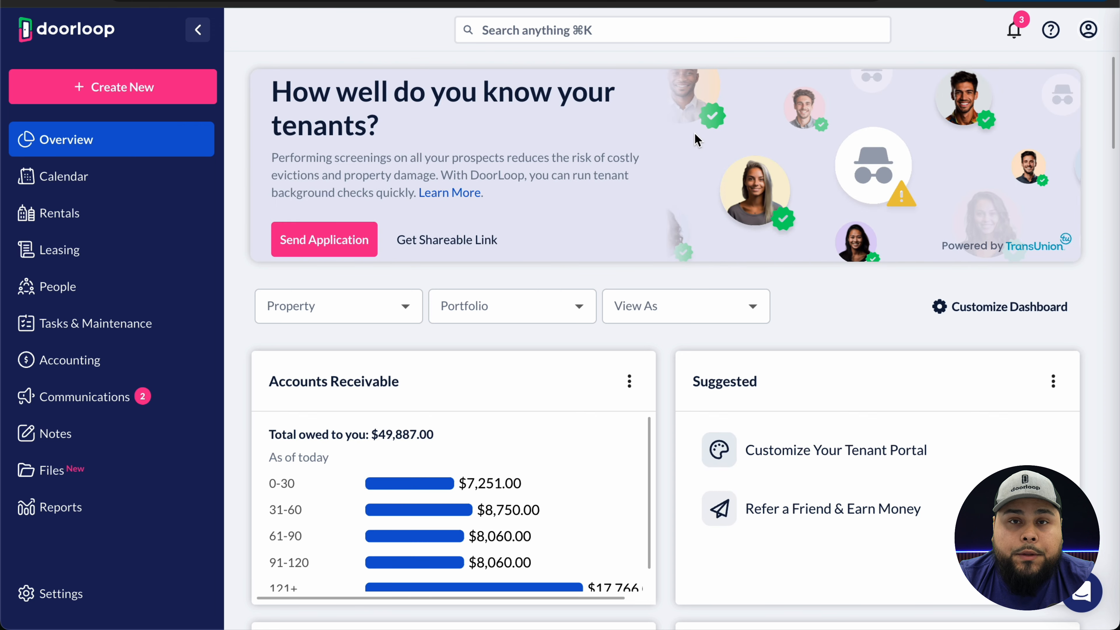
click(103, 509)
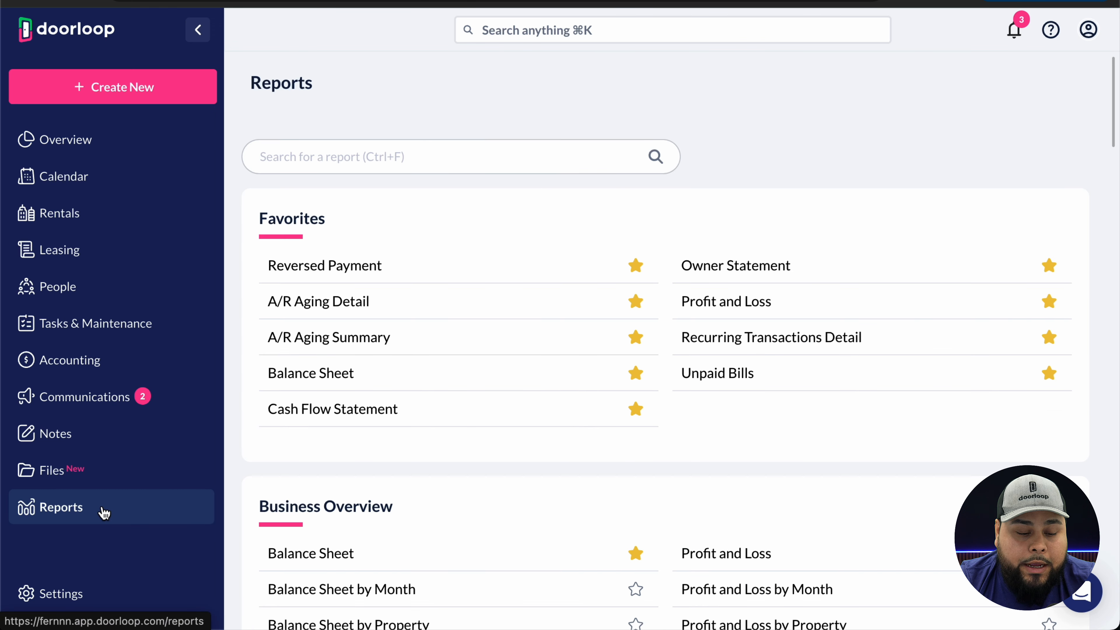
click(407, 413)
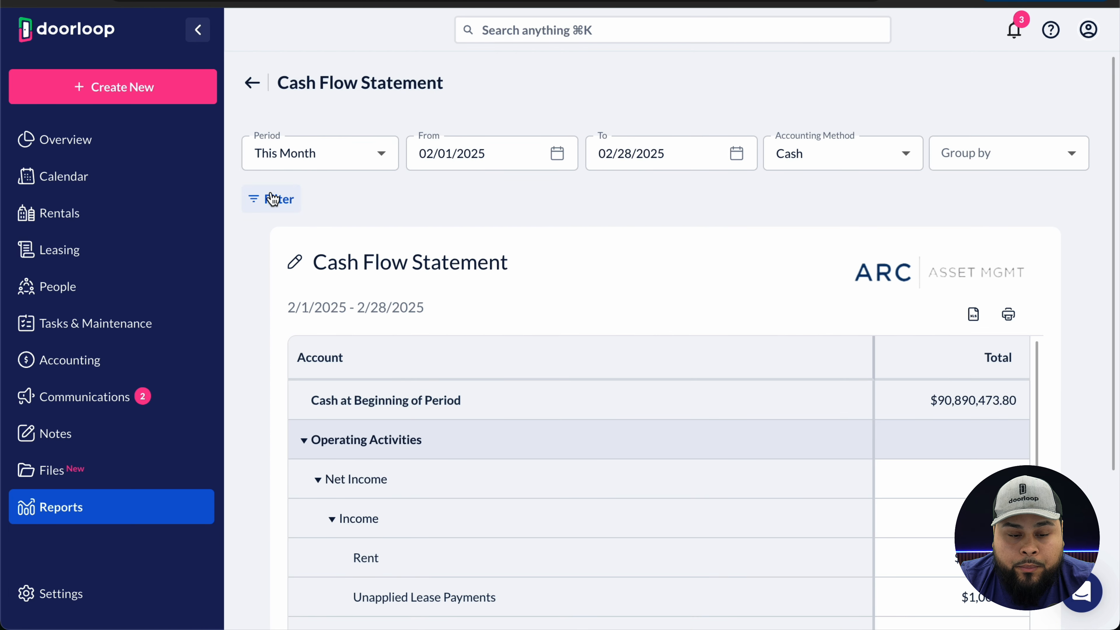
click(272, 199)
click(806, 174)
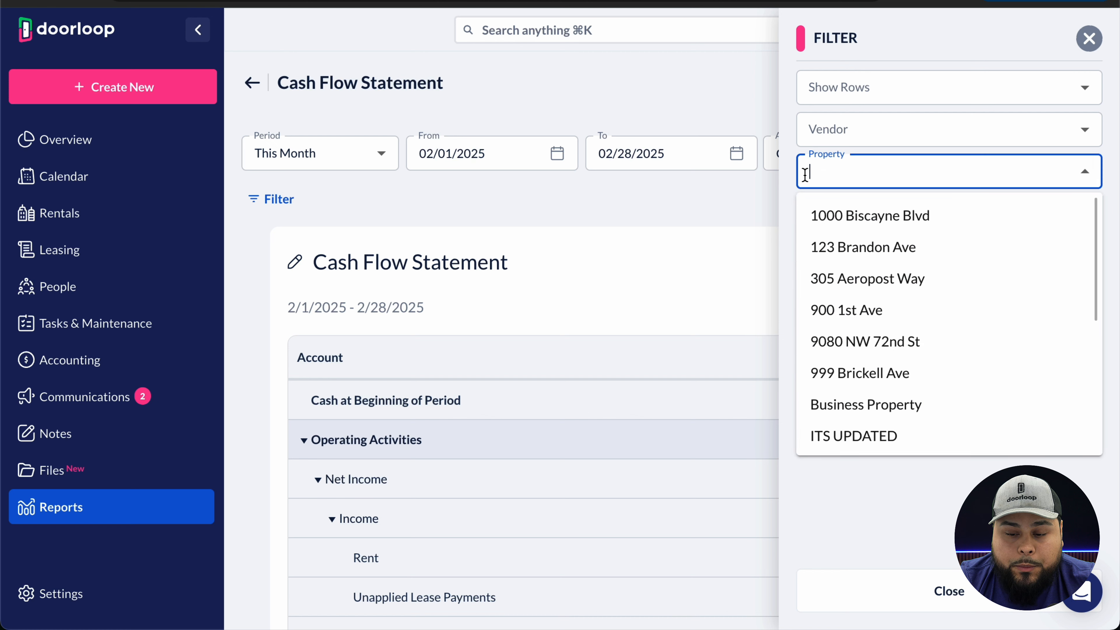
click(851, 215)
click(1089, 39)
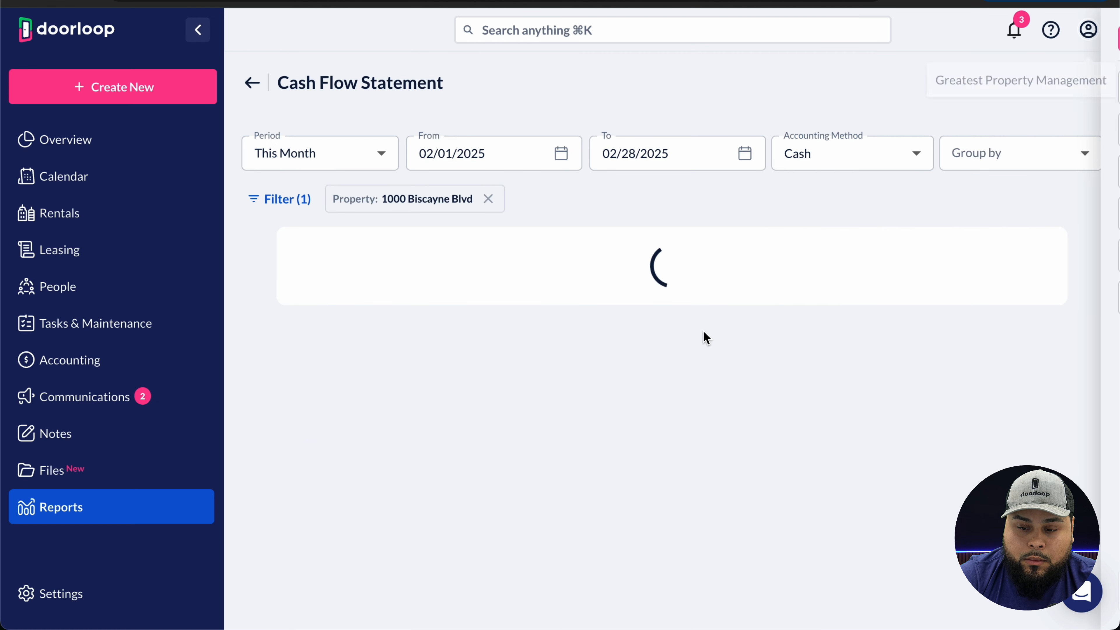
scroll(679, 292, down, 4)
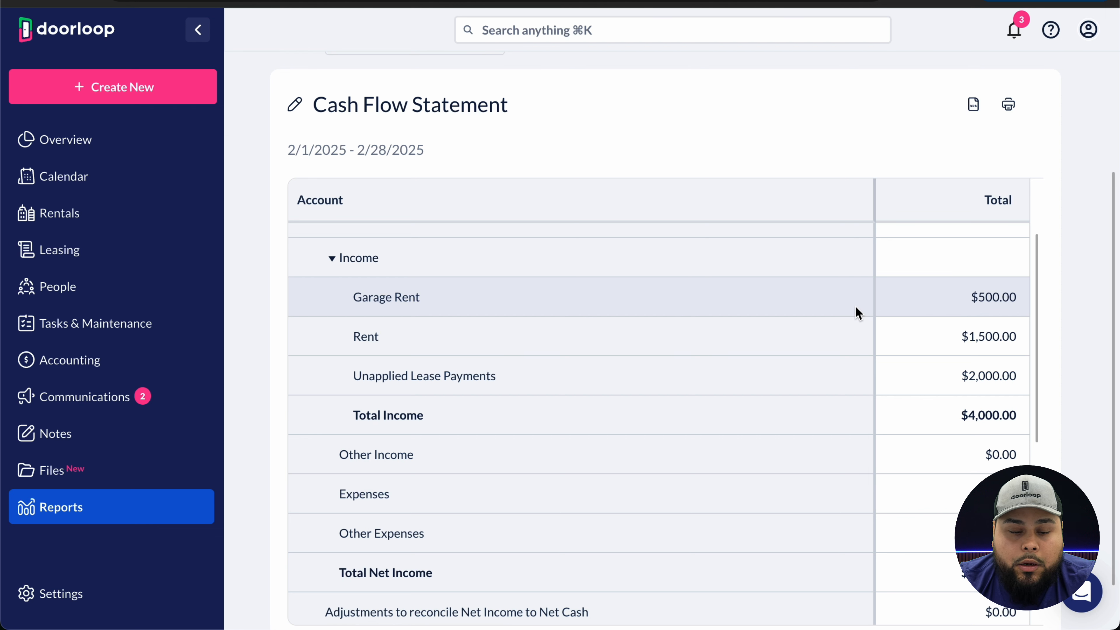
scroll(904, 313, down, 1)
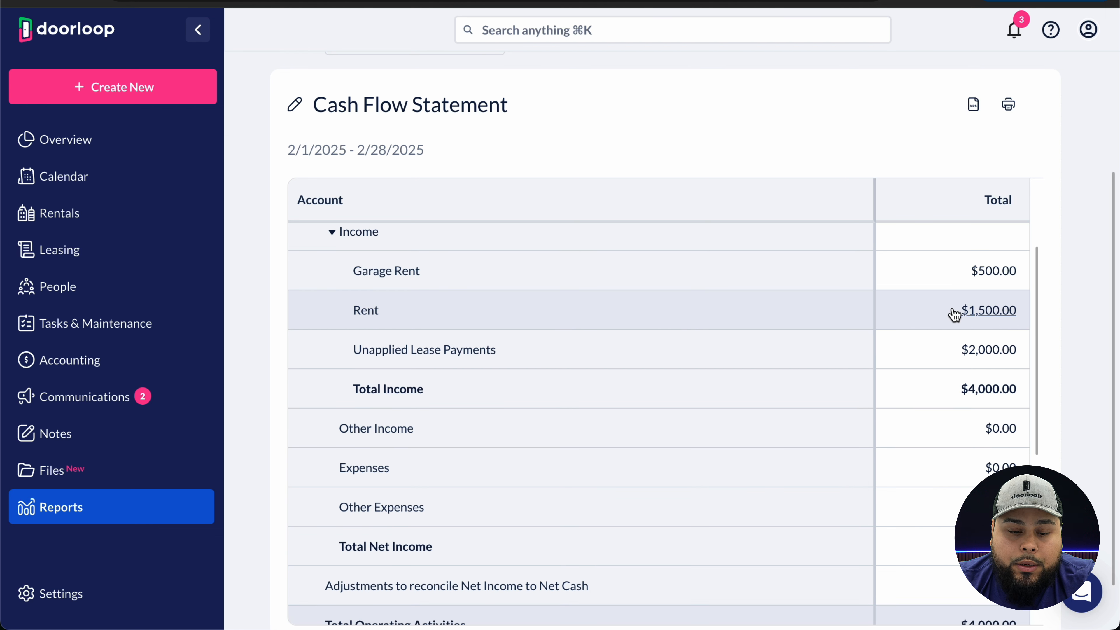
scroll(902, 344, down, 1)
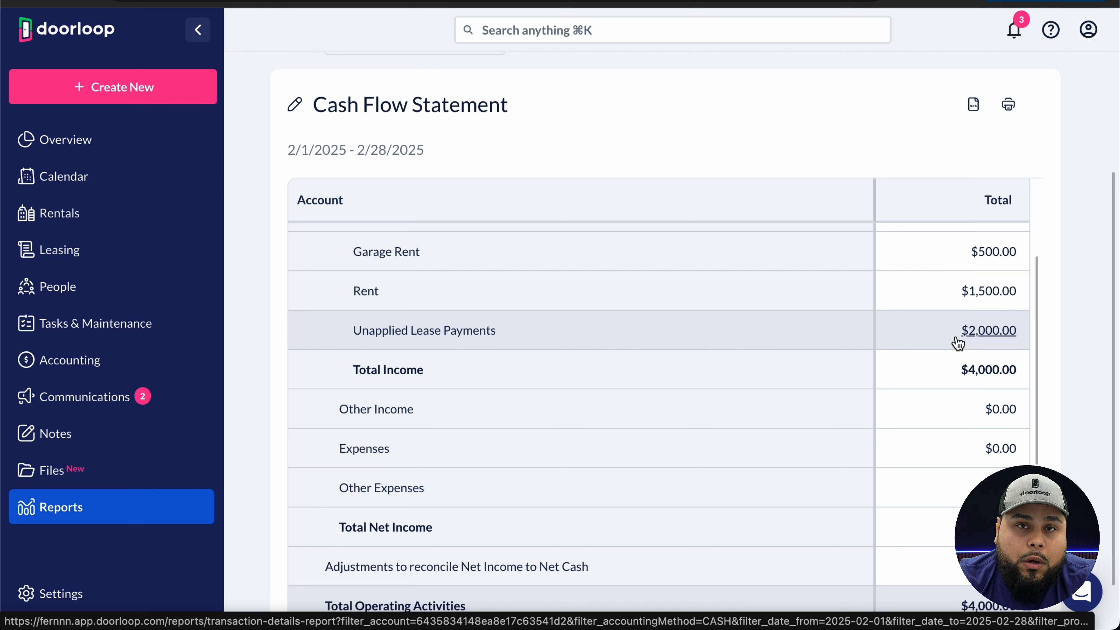
scroll(959, 343, up, 1)
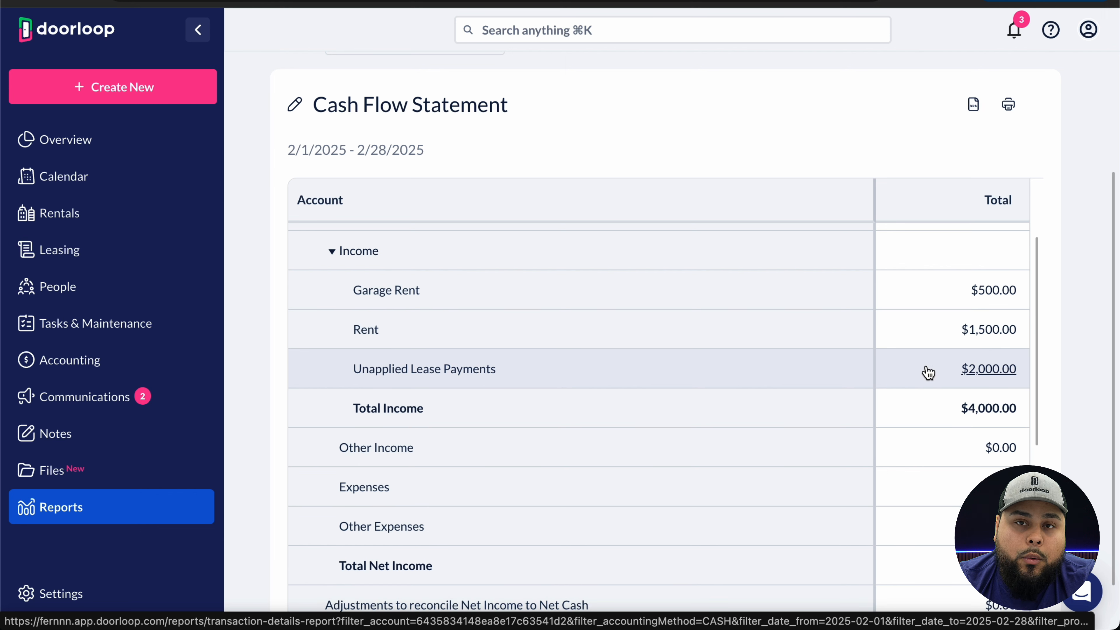
scroll(924, 370, down, 9)
scroll(925, 370, down, 1)
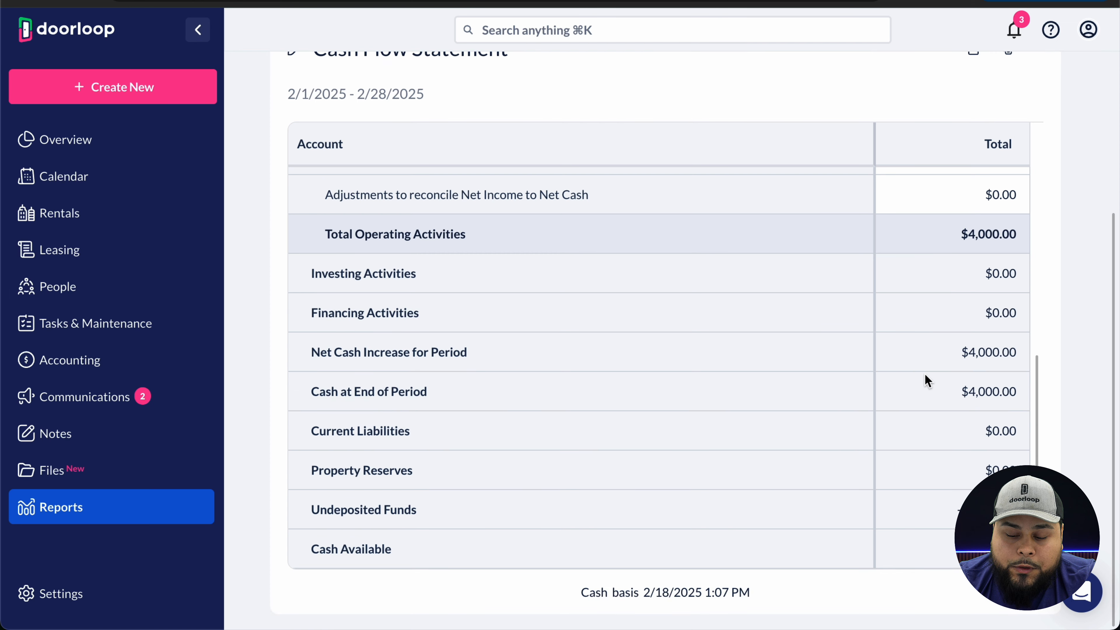
mouse_move(932, 521)
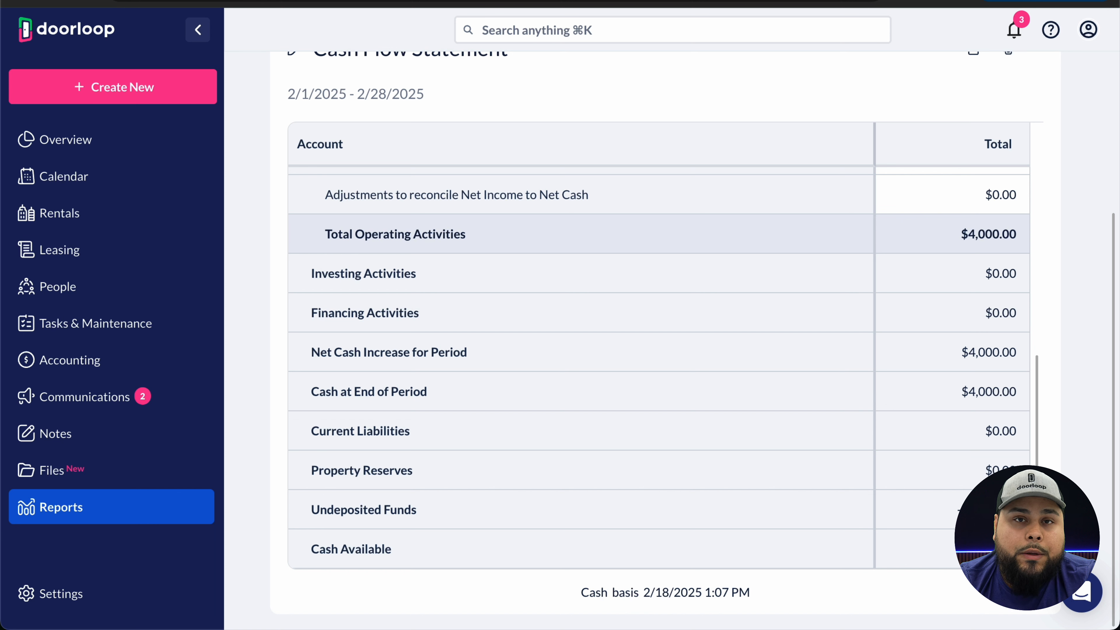
scroll(824, 355, up, 10)
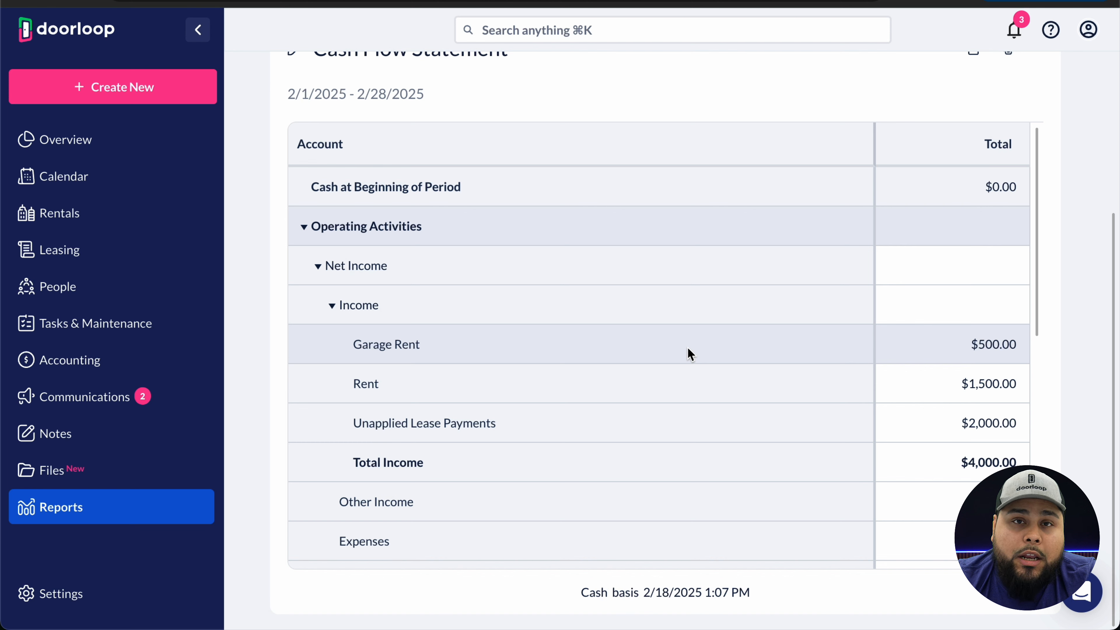
scroll(691, 355, up, 4)
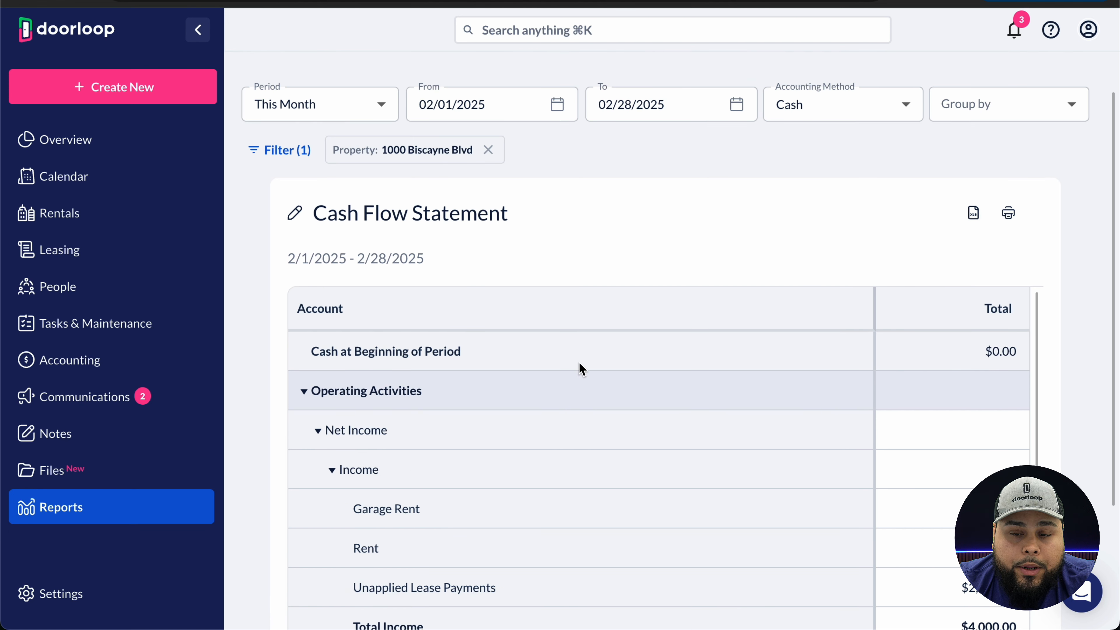
click(132, 219)
click(118, 168)
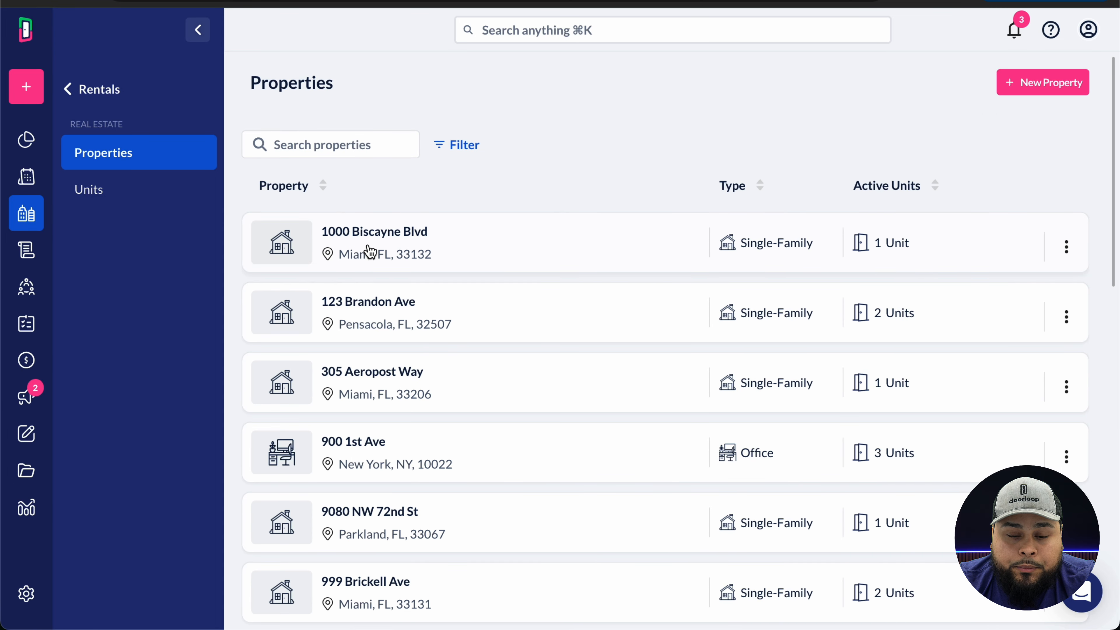
click(371, 249)
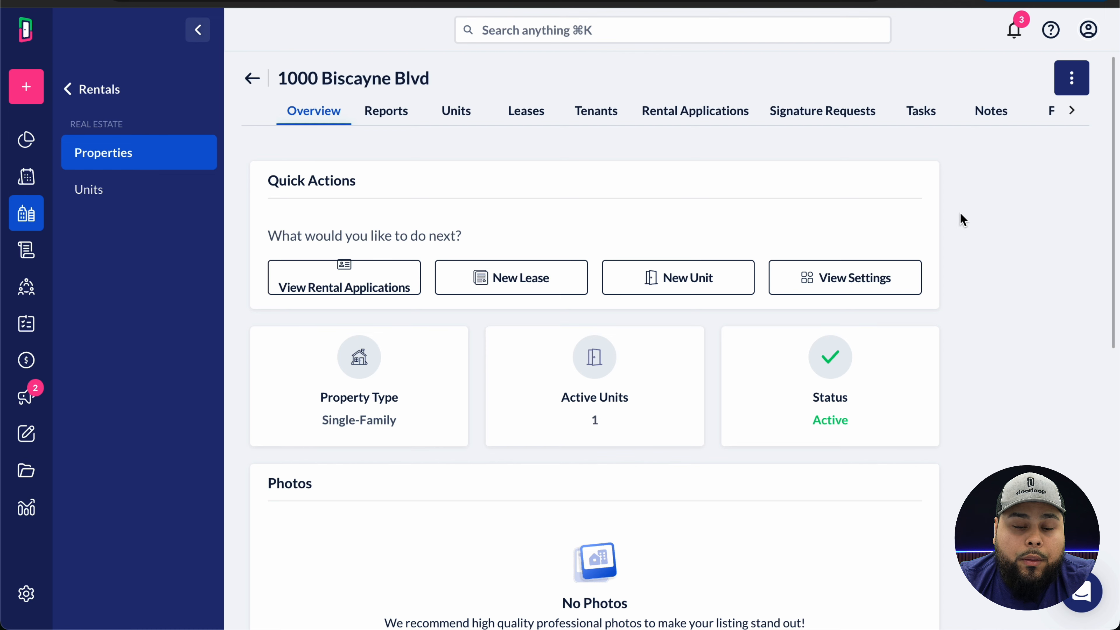
click(1072, 112)
click(1012, 110)
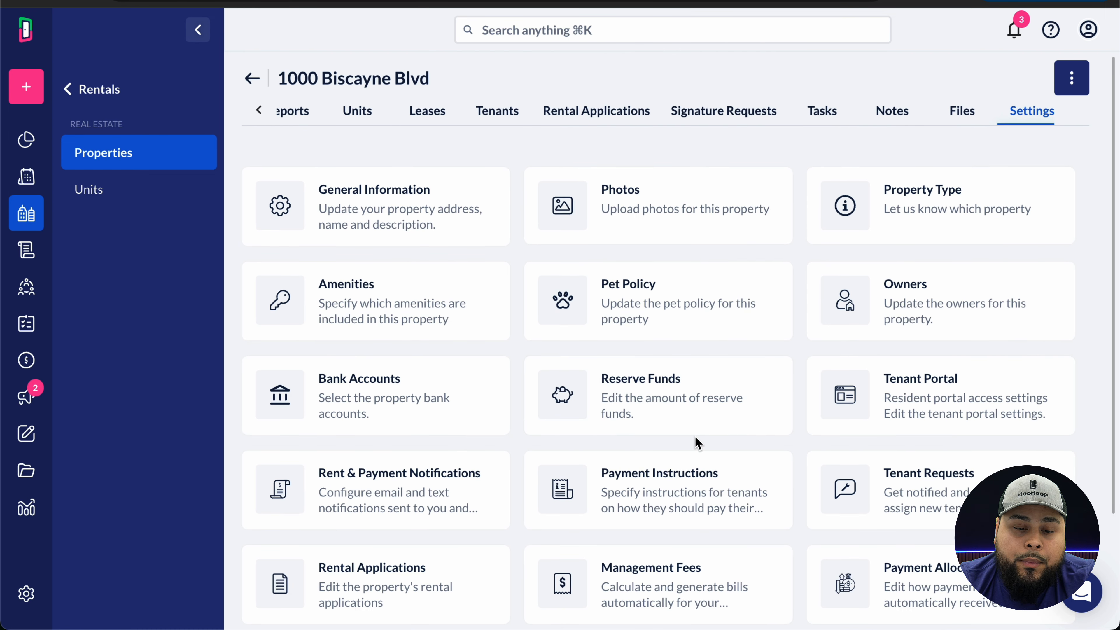
scroll(695, 436, down, 3)
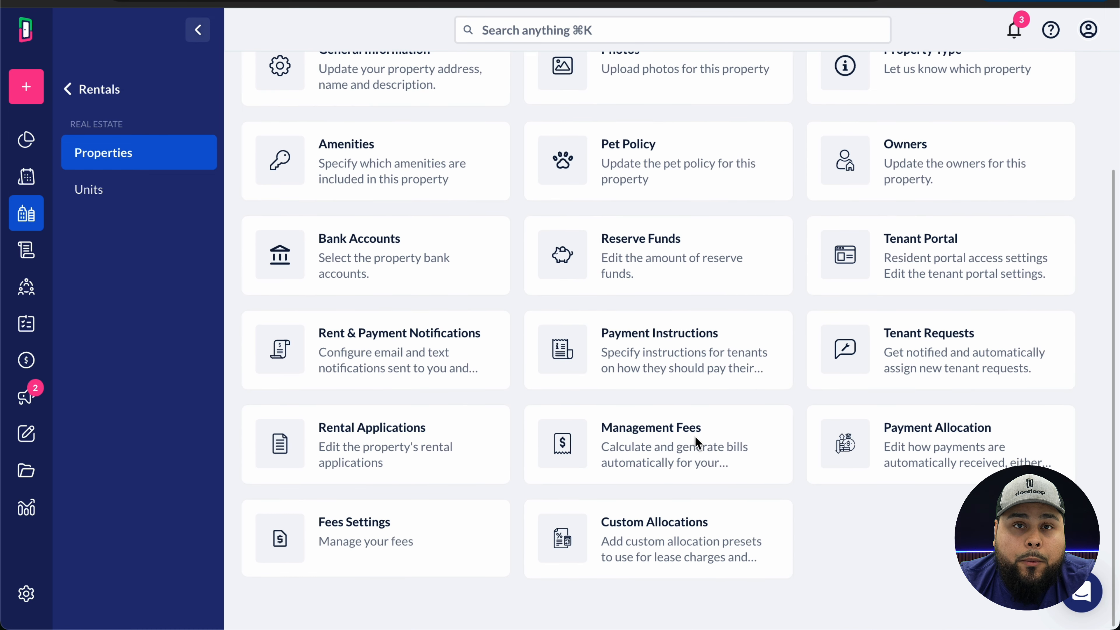
- Add a second Cash Basis management fee of 10% based on Garage Rent
click(619, 457)
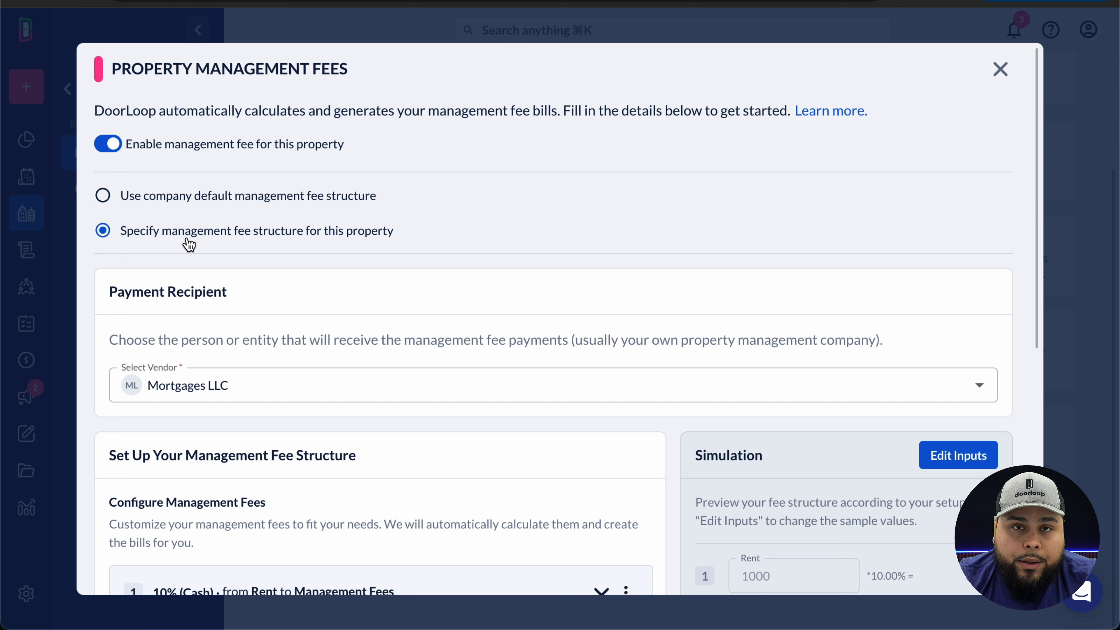
scroll(189, 244, down, 5)
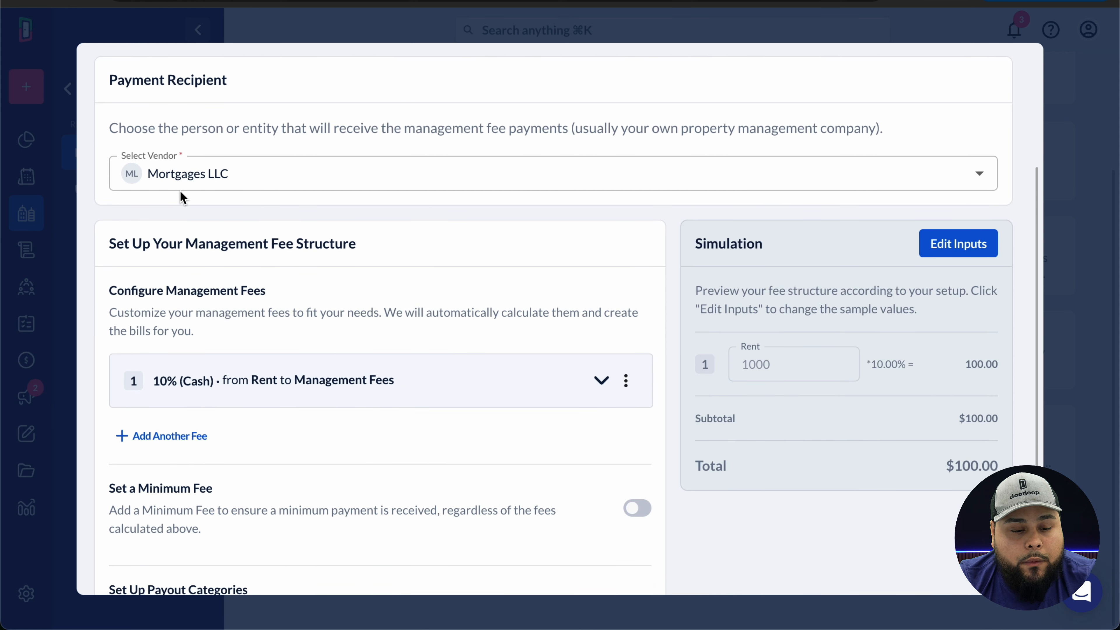
scroll(200, 282, down, 3)
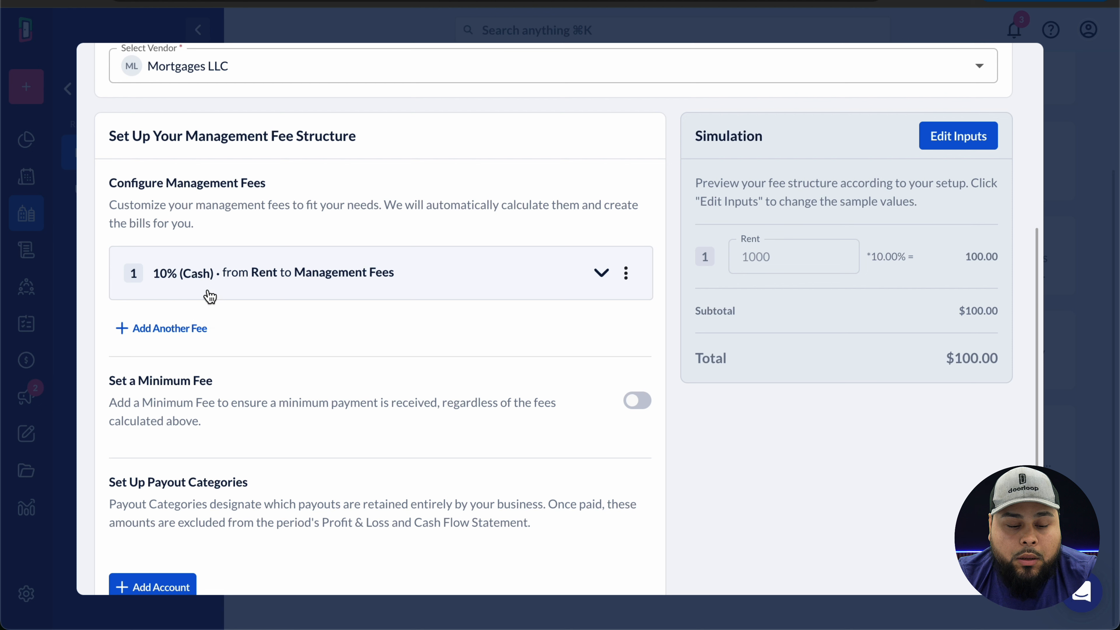
click(211, 329)
click(234, 397)
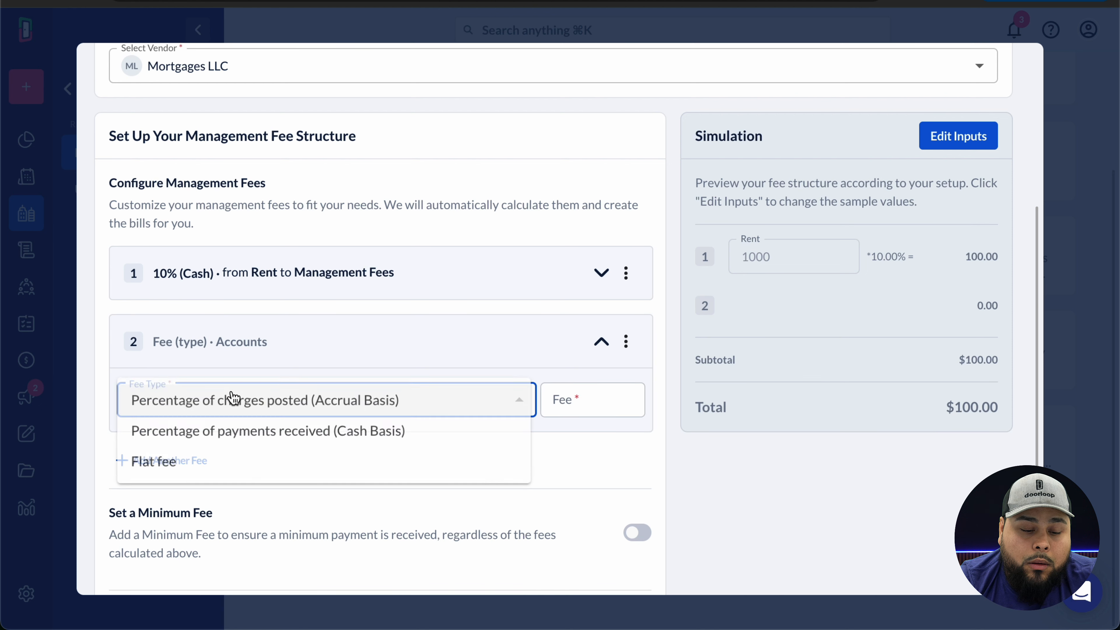
click(225, 431)
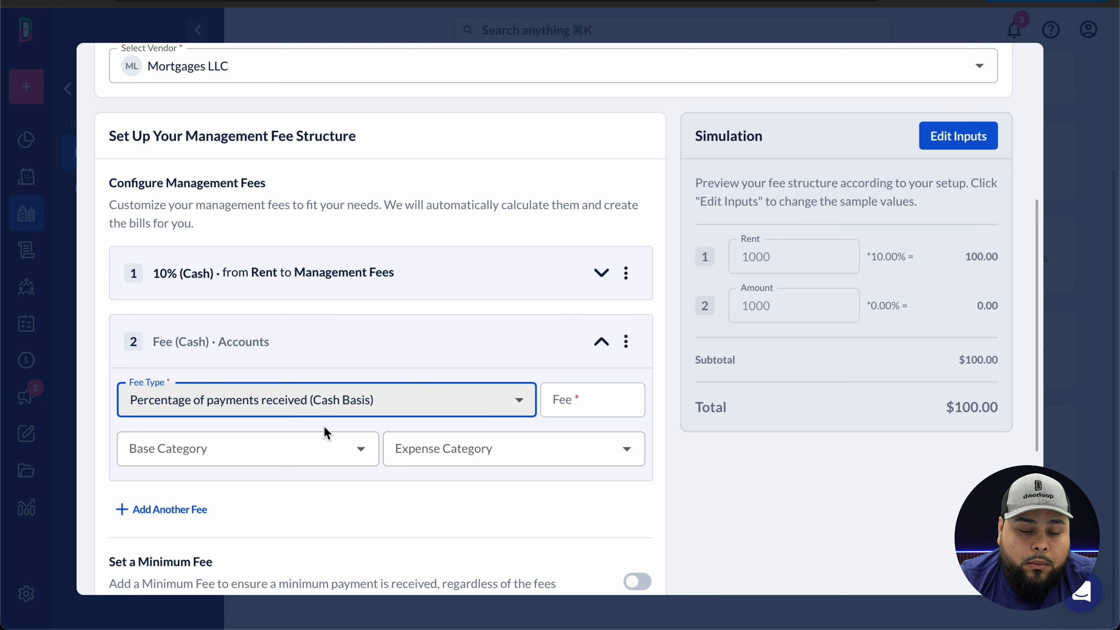
click(616, 412)
text(10)
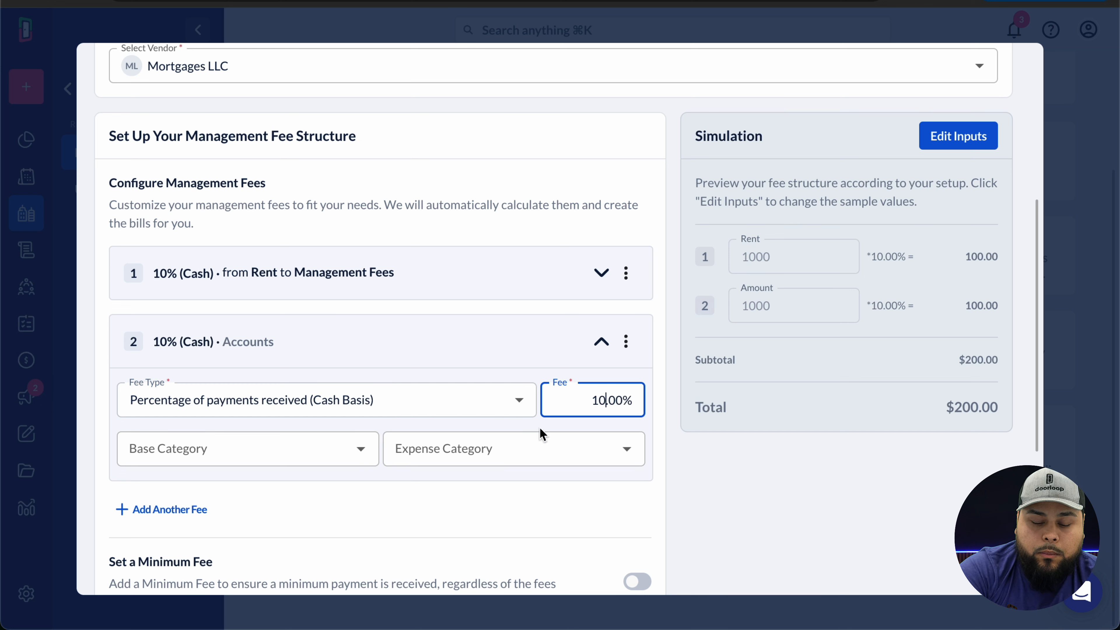
click(308, 454)
text(gara)
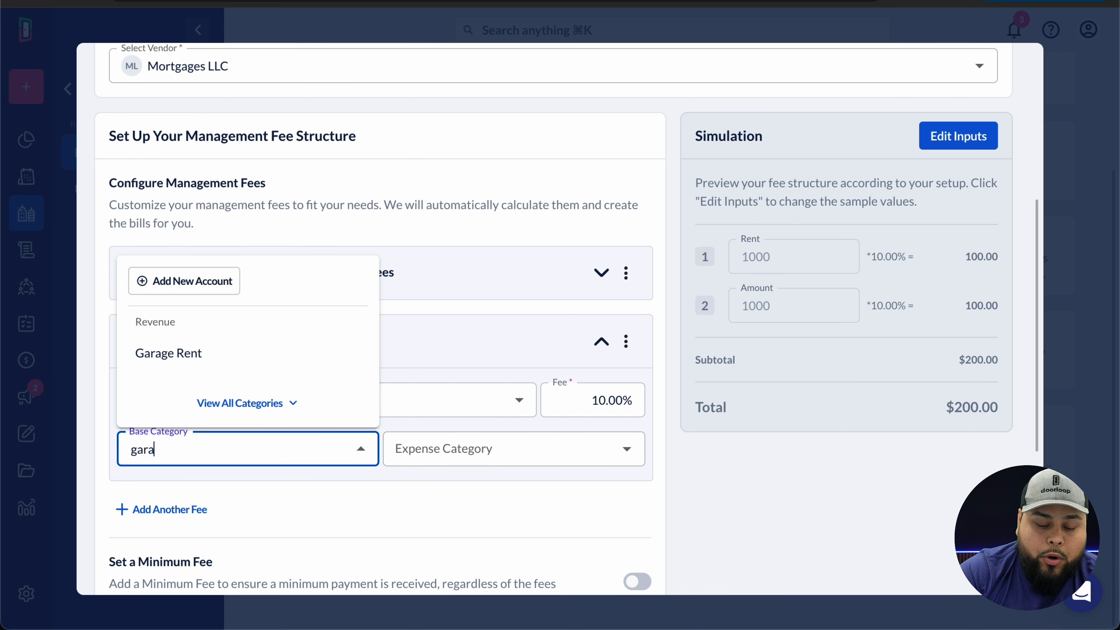
text(ge)
click(211, 353)
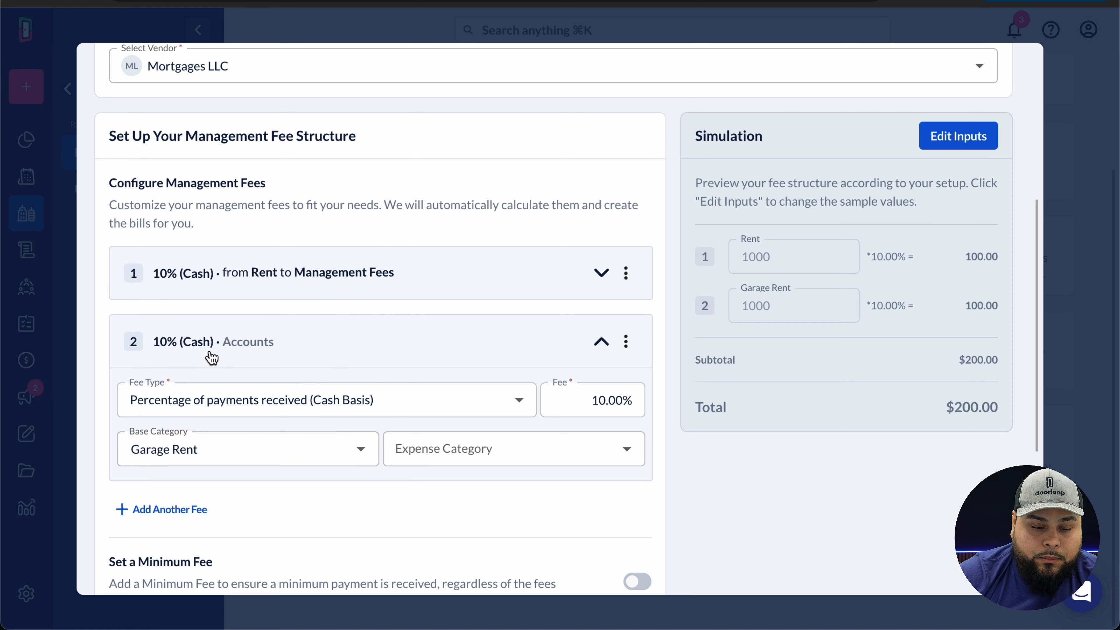
scroll(452, 460, down, 3)
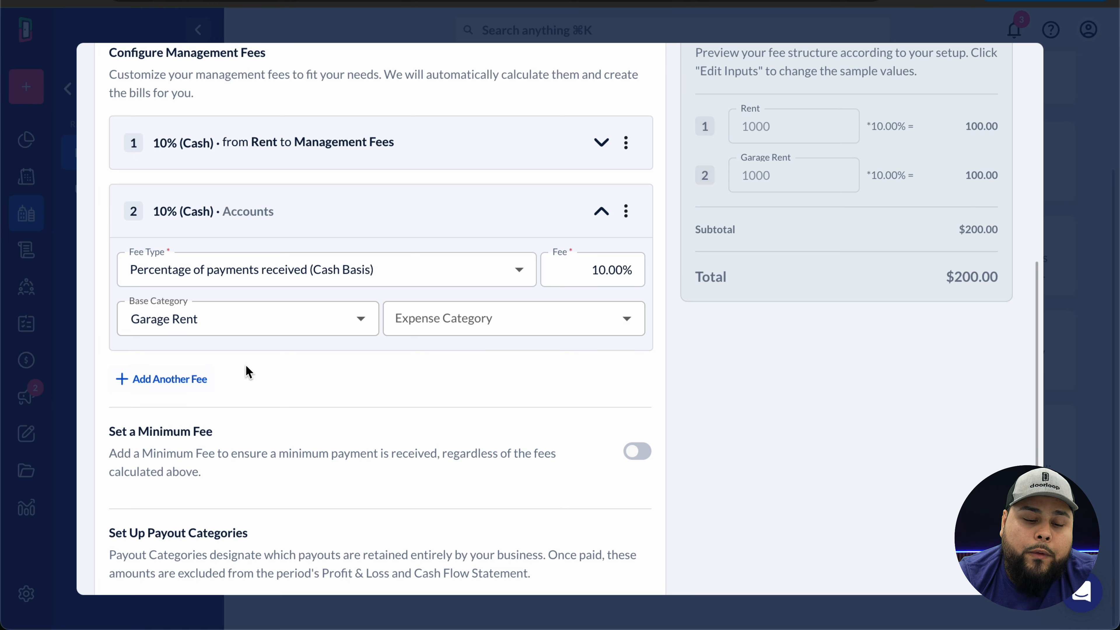
scroll(245, 371, down, 4)
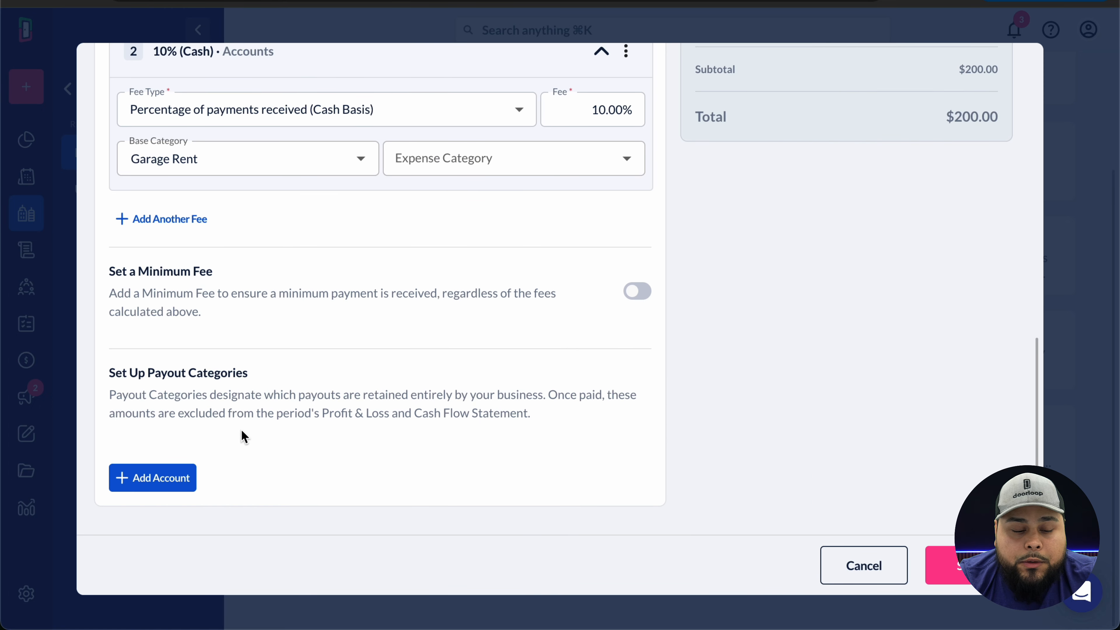
- Remove the empty income account row from the payout categories
click(180, 475)
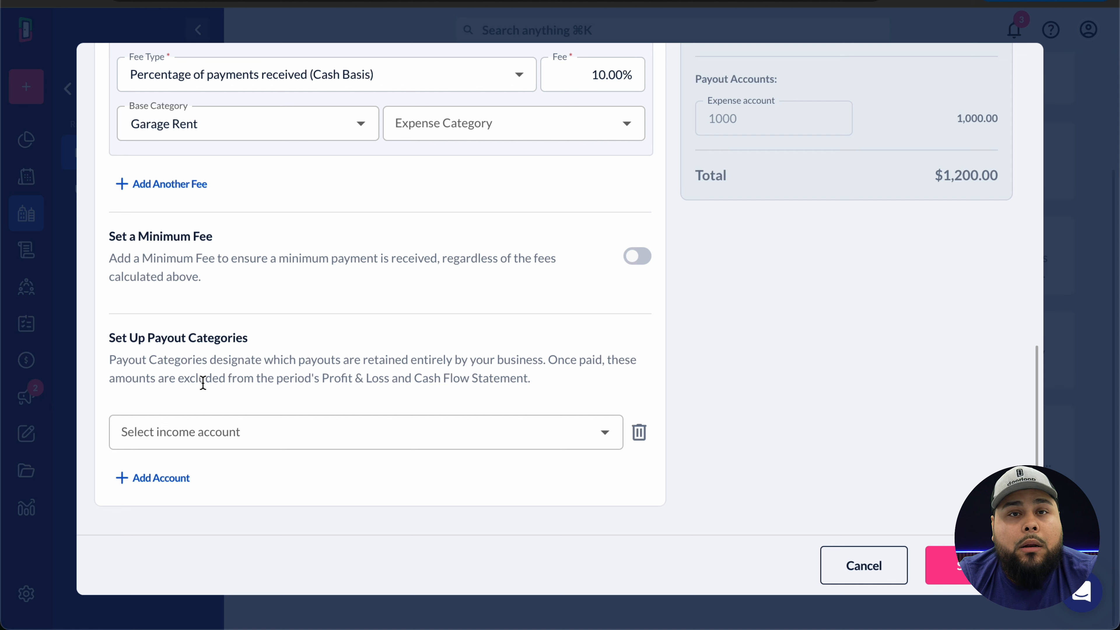
click(215, 422)
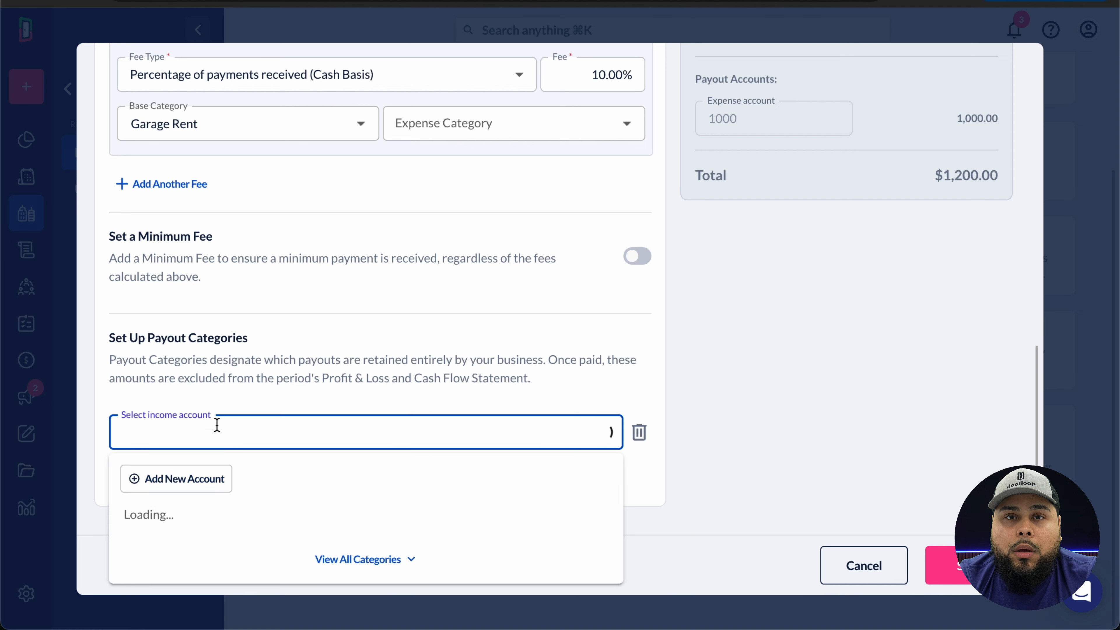
click(212, 432)
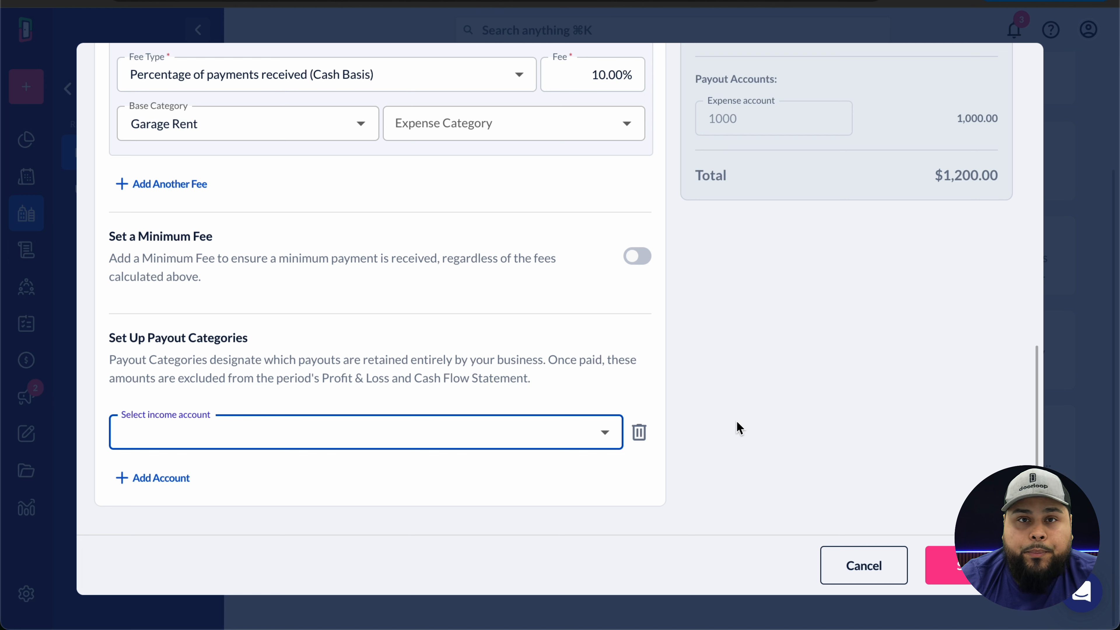
click(639, 432)
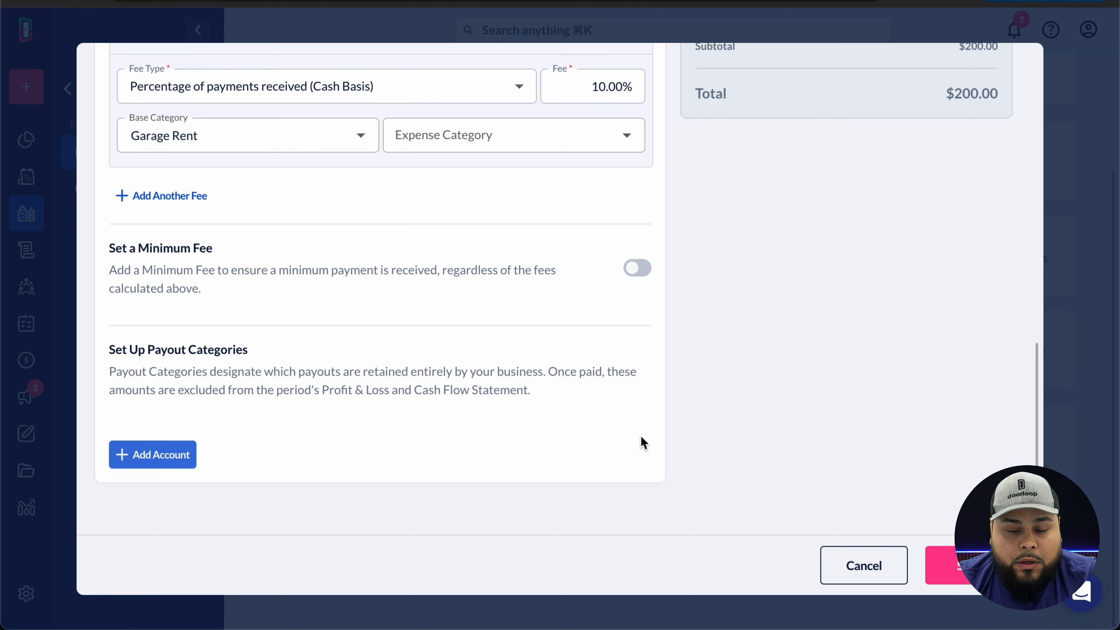
scroll(362, 468, up, 5)
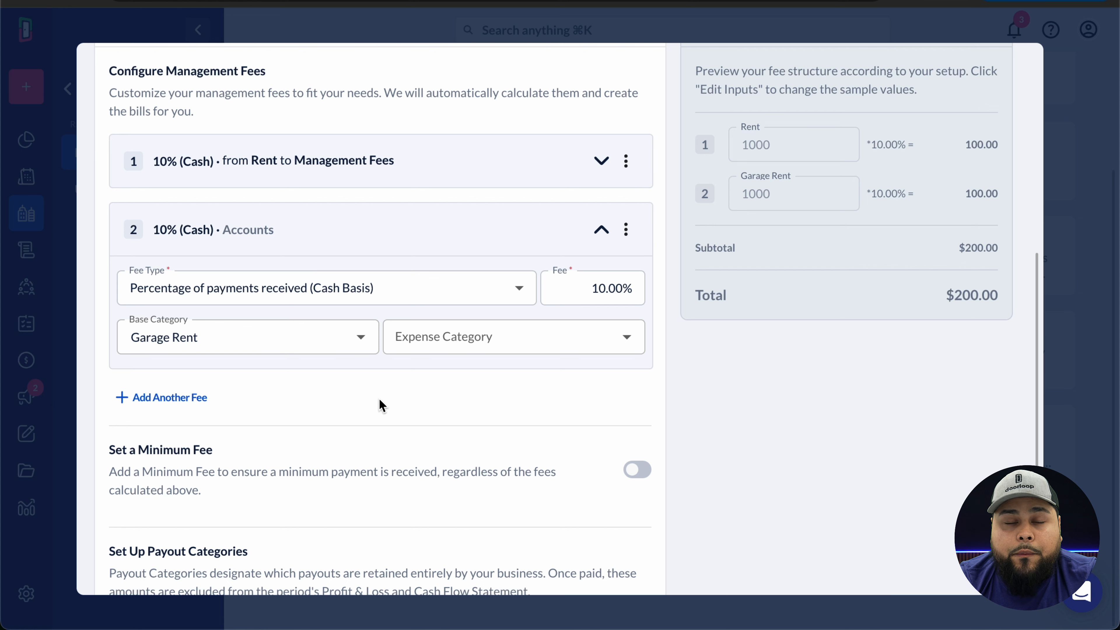
scroll(380, 405, down, 5)
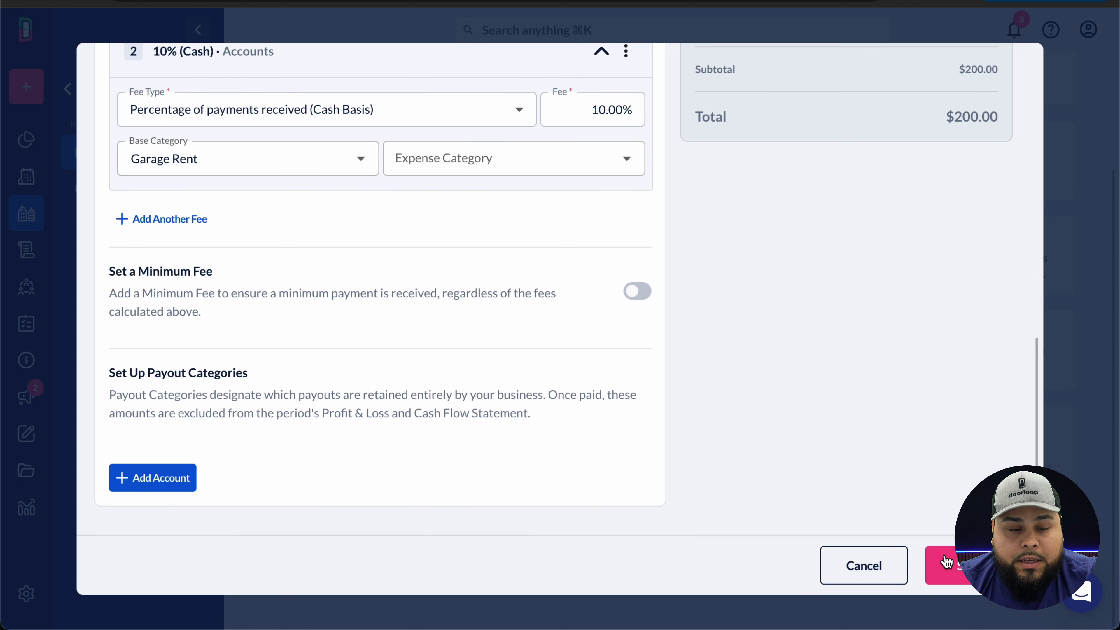
- Post the Garage Rent fee to the Management Fees expense category and save
click(569, 165)
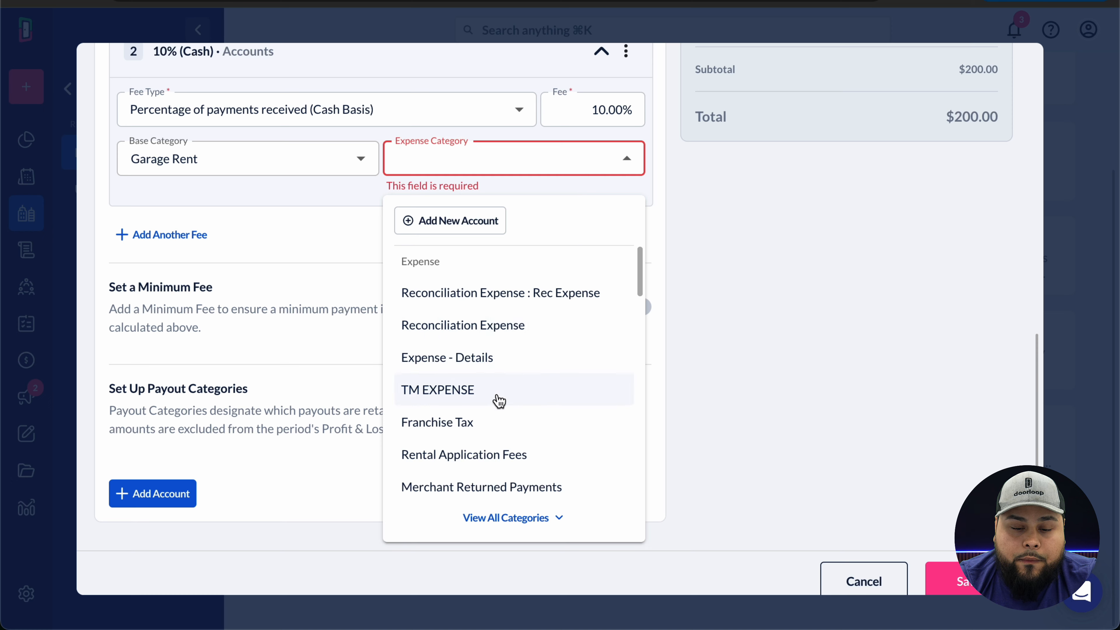
scroll(496, 428, down, 4)
click(532, 465)
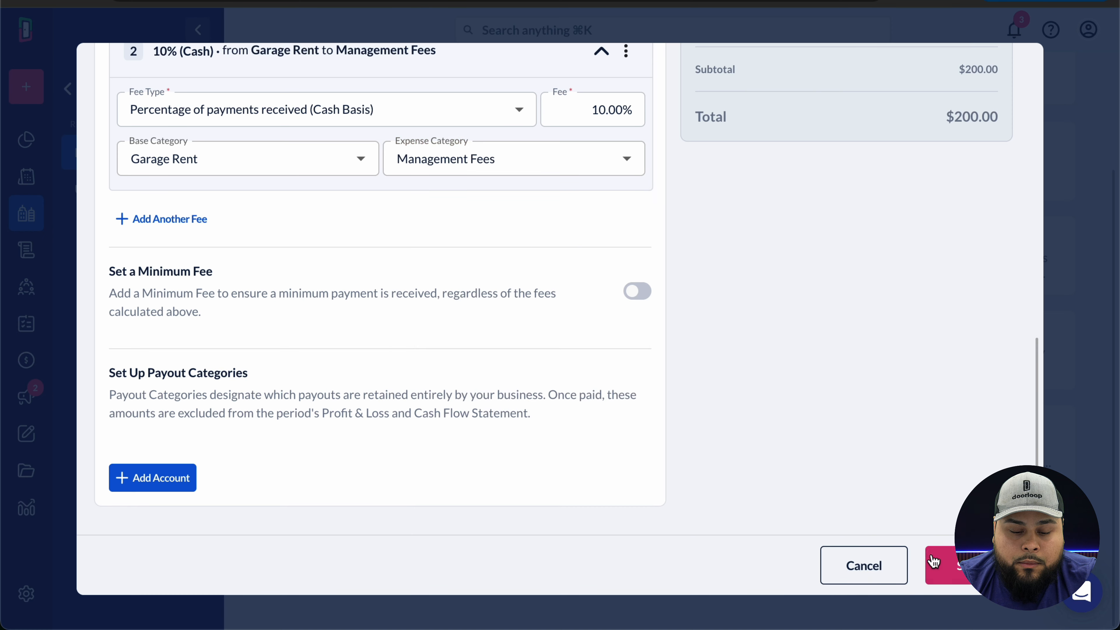
click(948, 573)
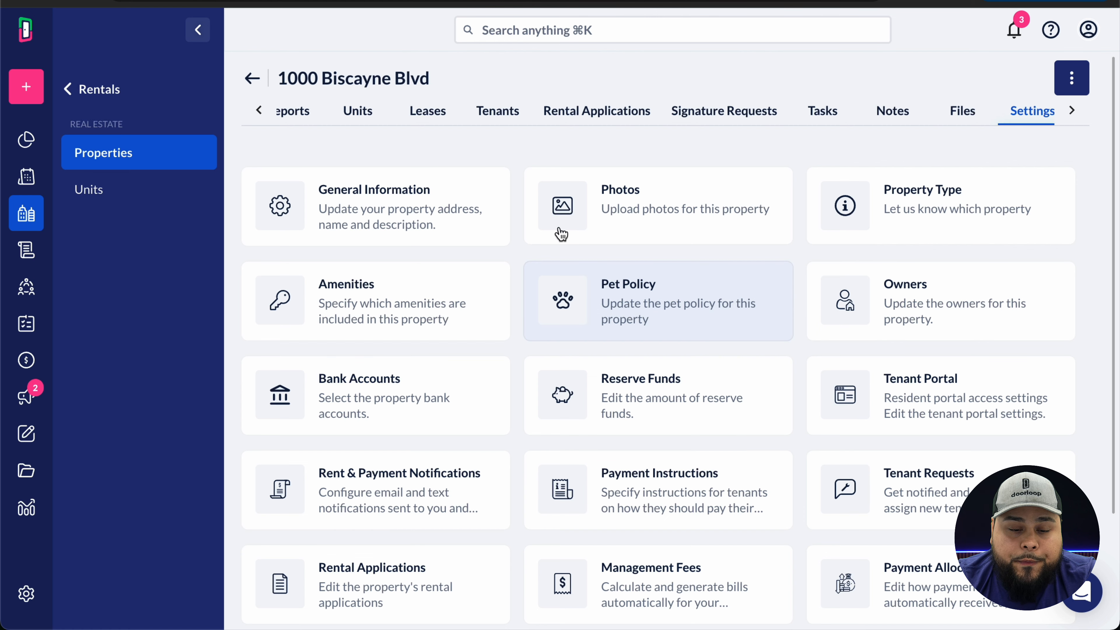
- Review the Test Unit lease's $2,000 charge dated 2/1/2025: $1,500 Rent plus $500 Garage Rent
click(427, 116)
click(409, 309)
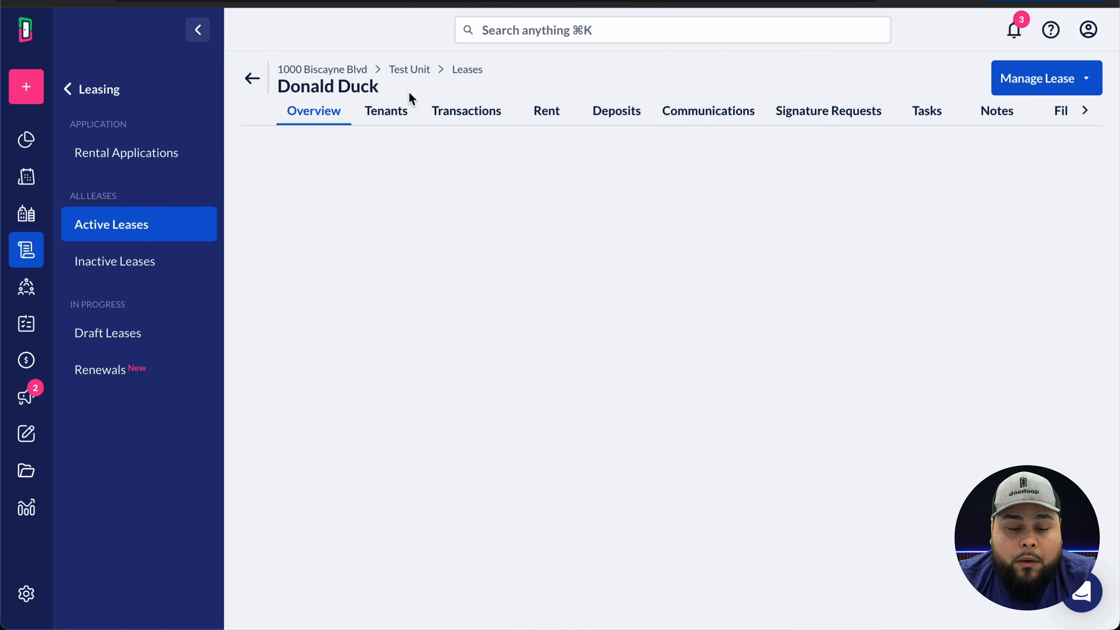
click(448, 114)
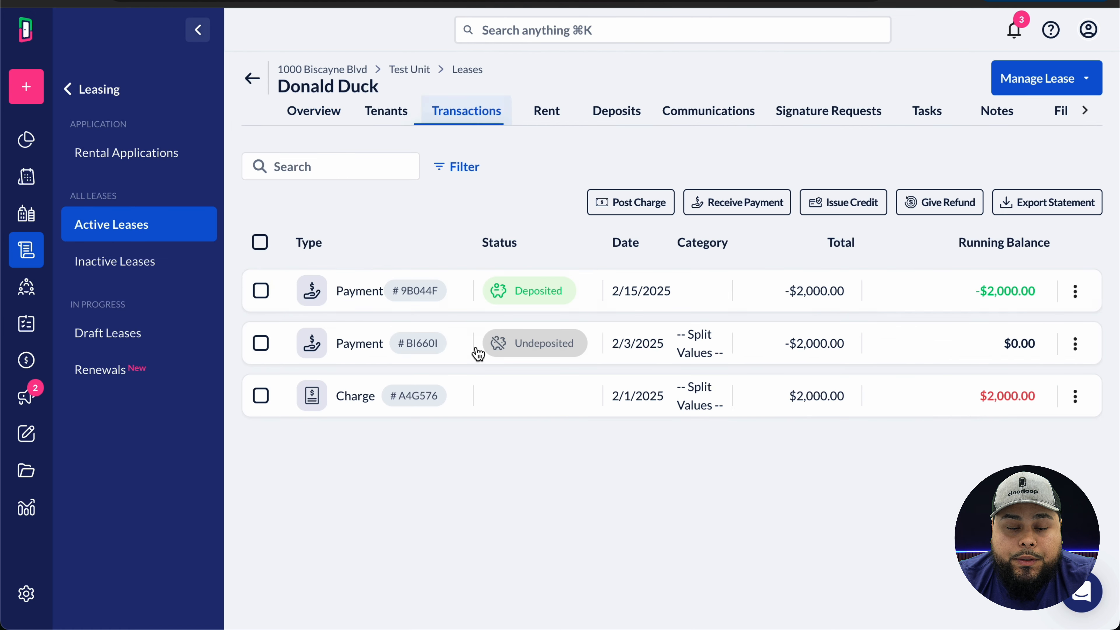
click(650, 409)
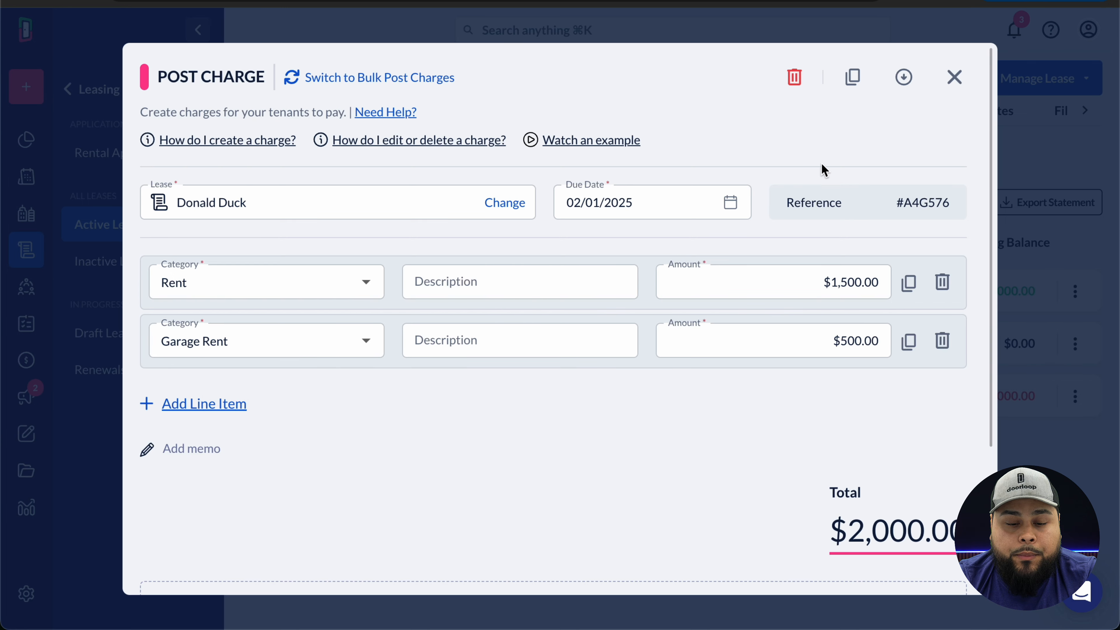
click(954, 79)
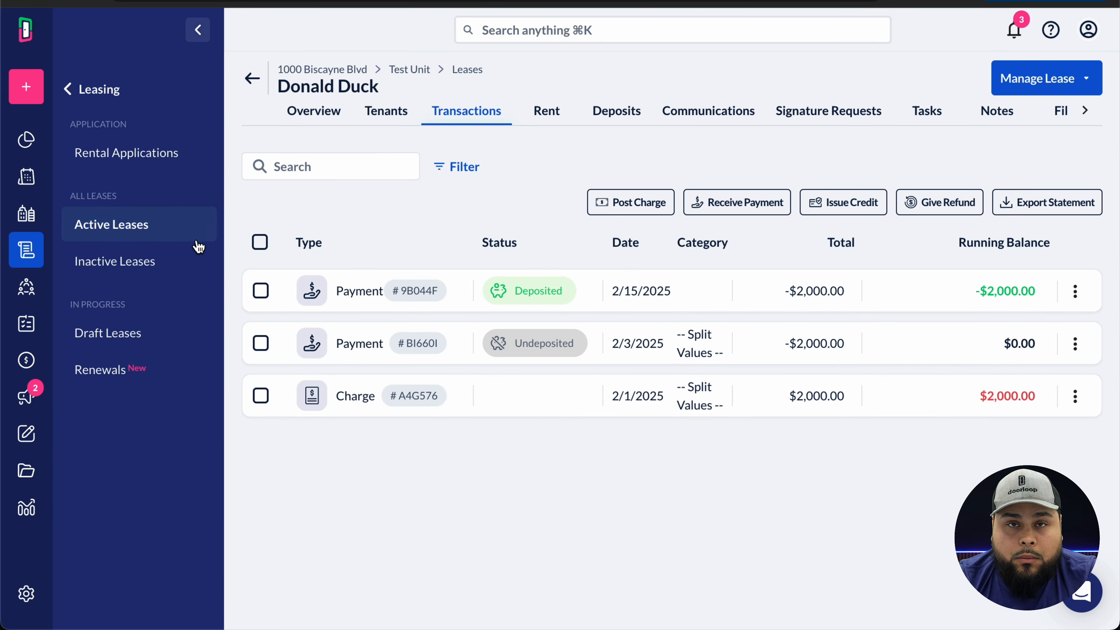
click(29, 94)
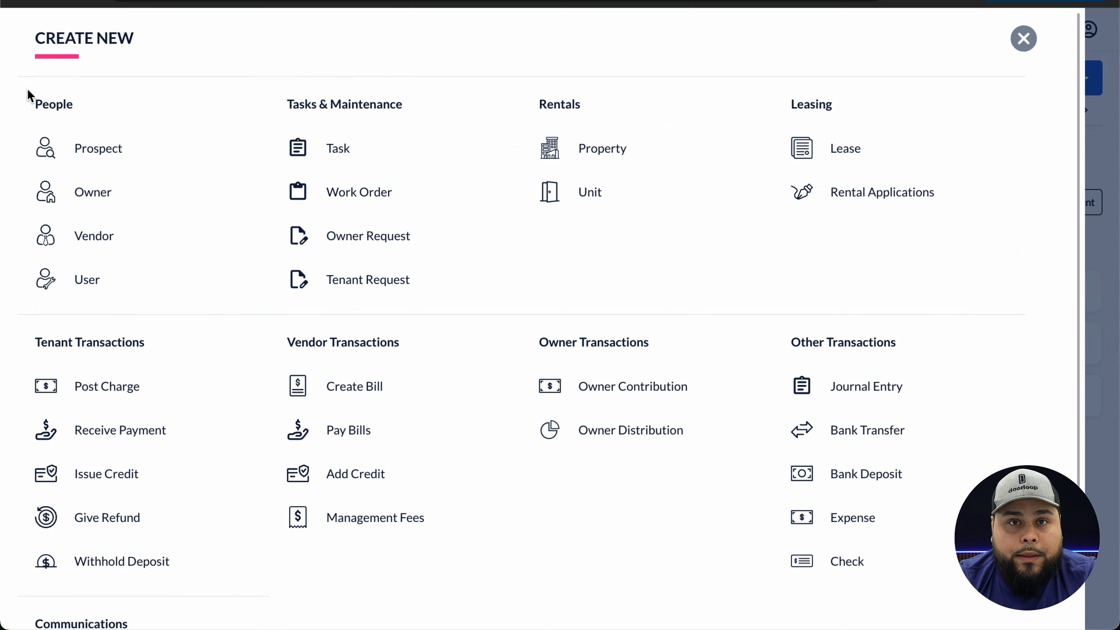
click(329, 518)
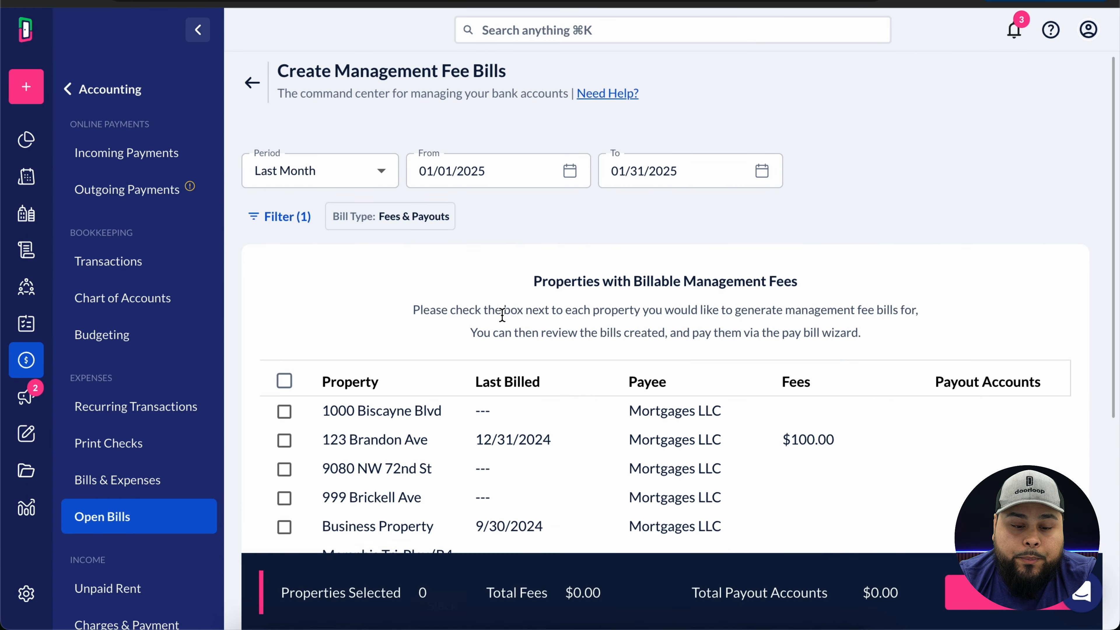
click(375, 179)
scroll(324, 118, up, 5)
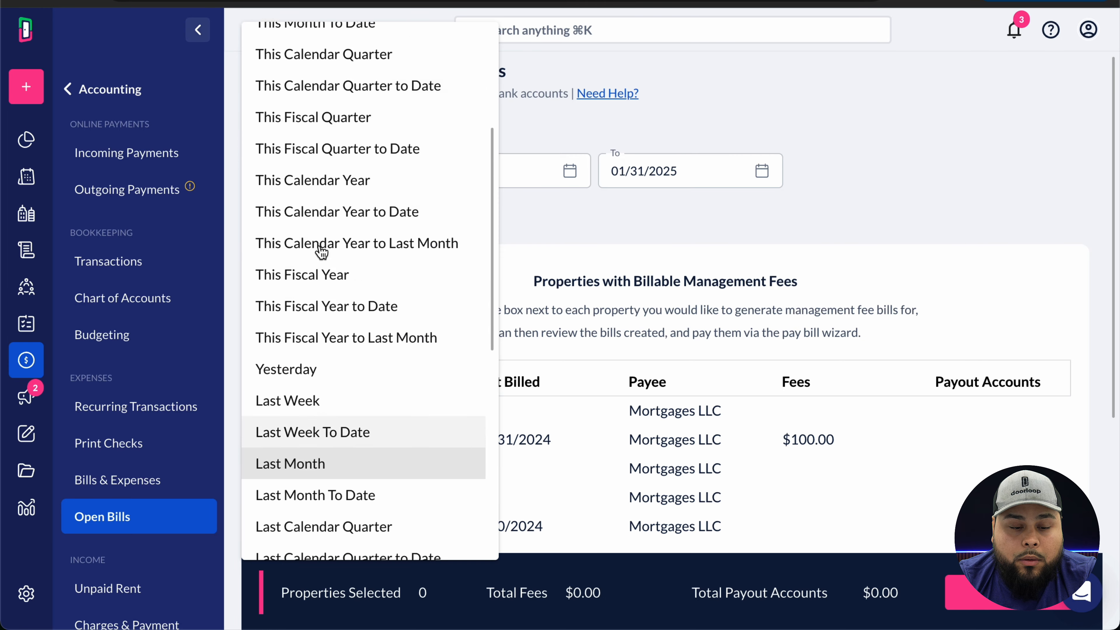
click(317, 71)
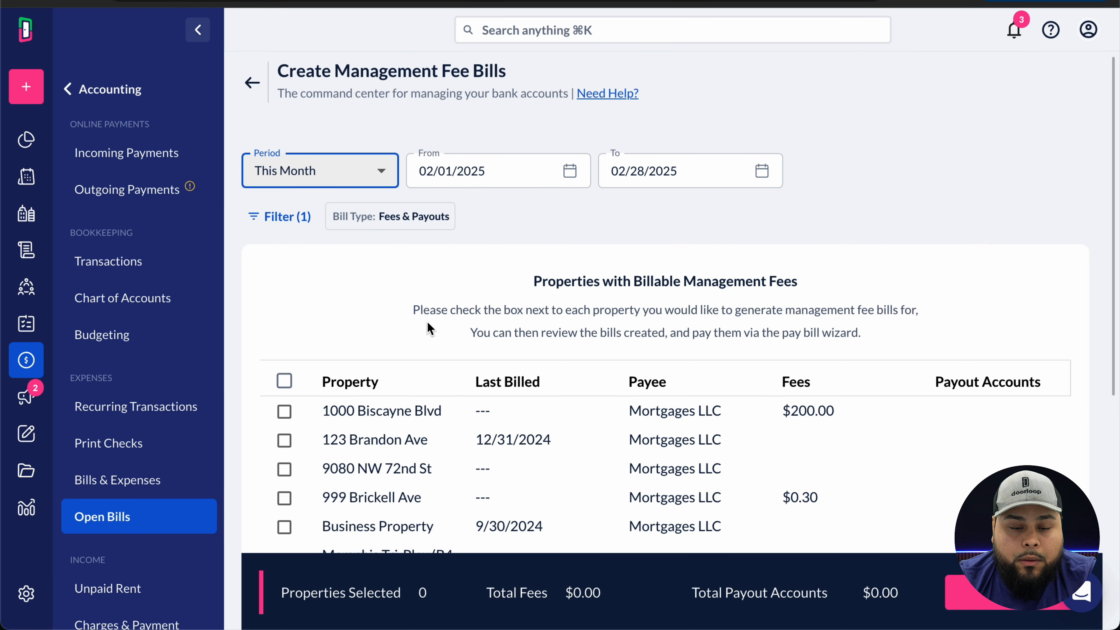
scroll(315, 287, down, 1)
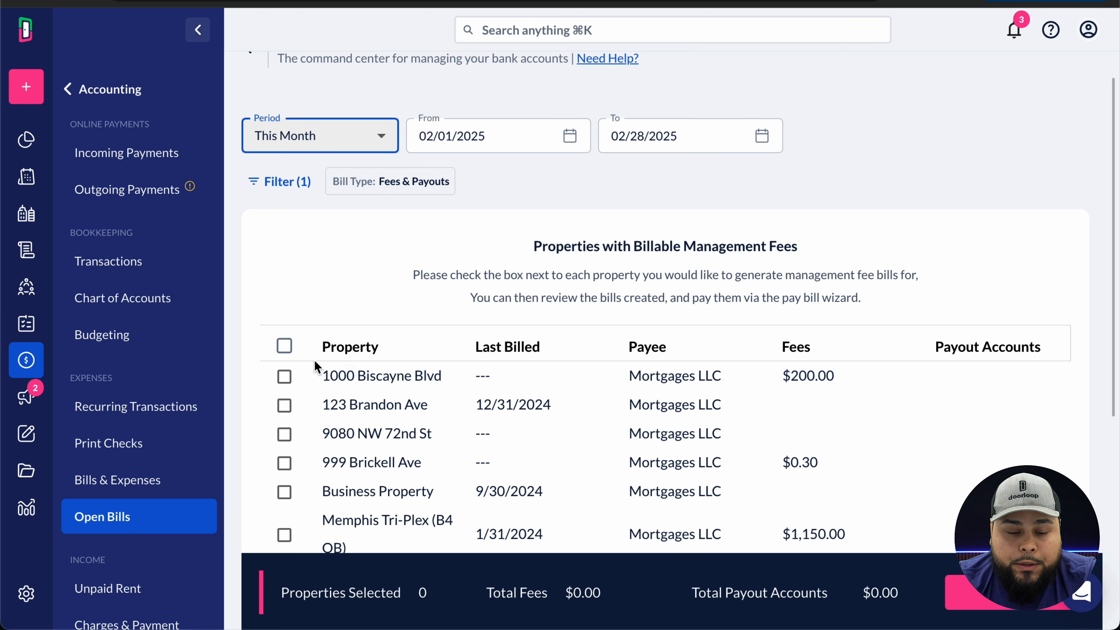
click(285, 376)
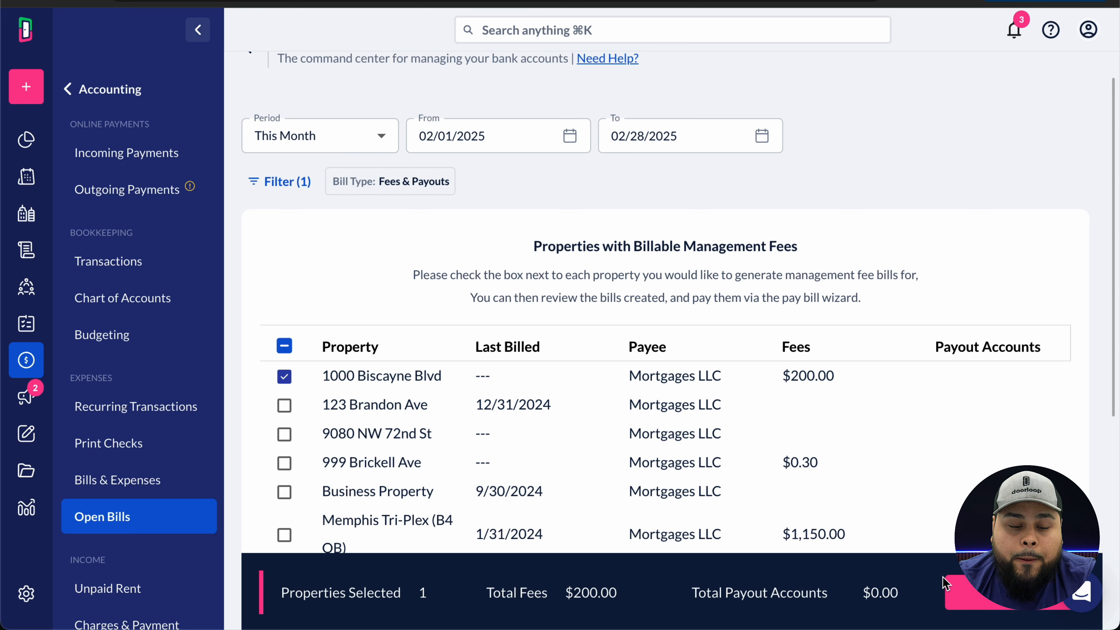
click(955, 587)
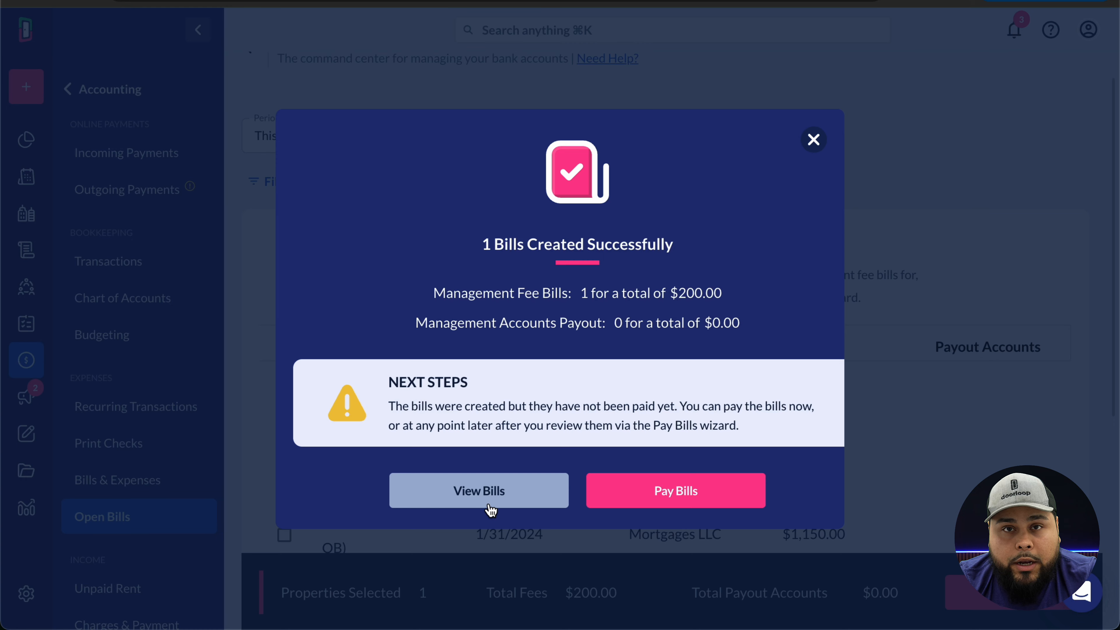
- Pay the $200.00 management fee bill in full from CHASE by EFT instead of check
click(670, 503)
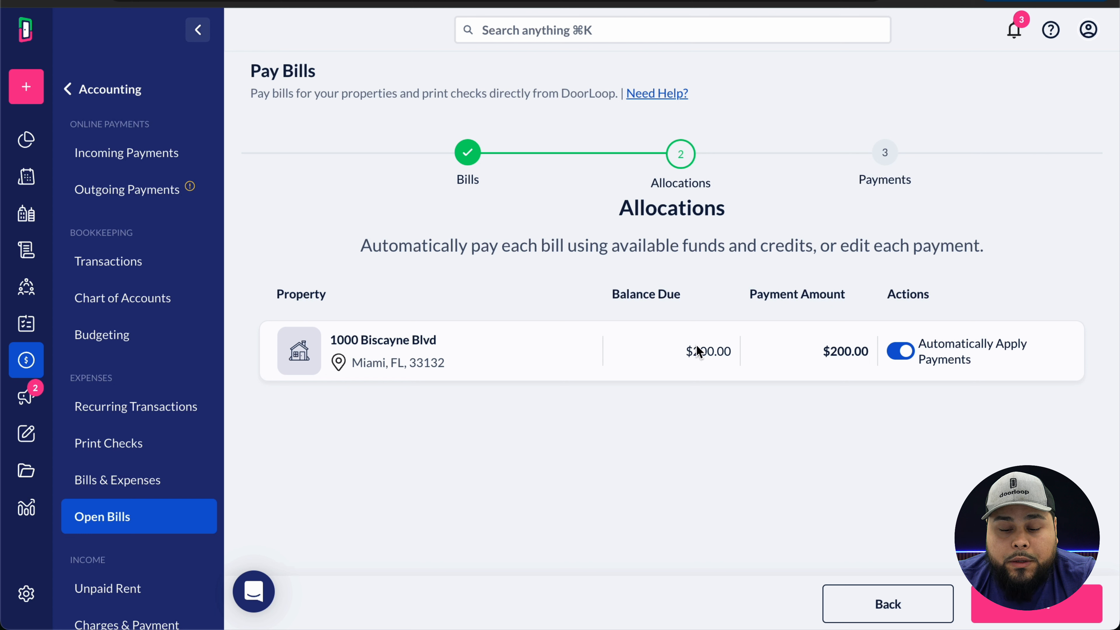
drag(687, 349, 735, 353)
drag(830, 352, 867, 353)
click(865, 388)
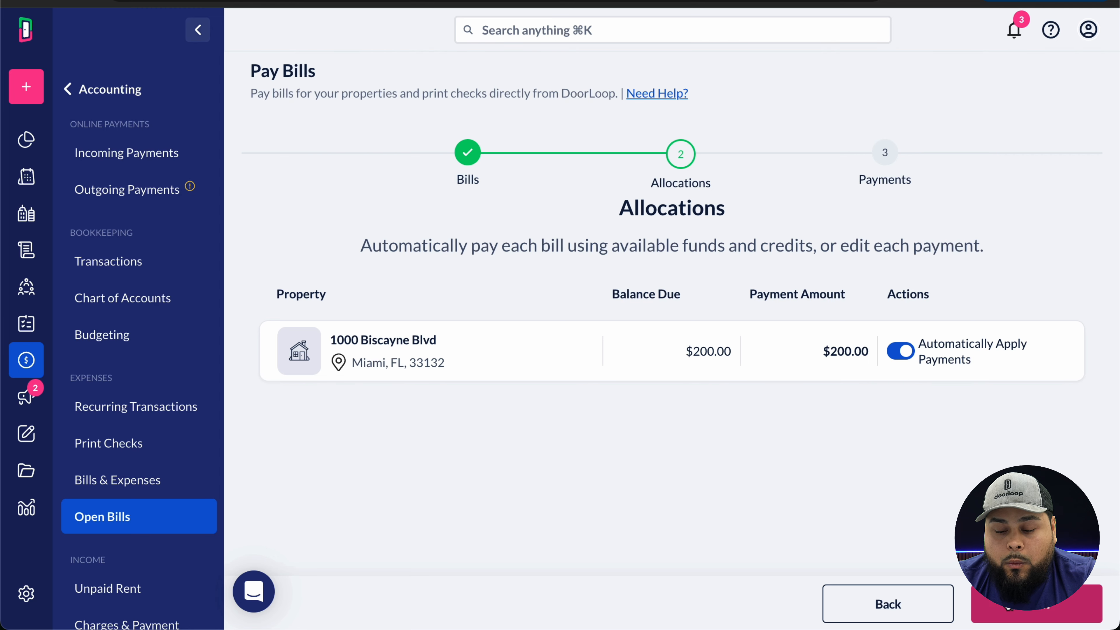
click(997, 616)
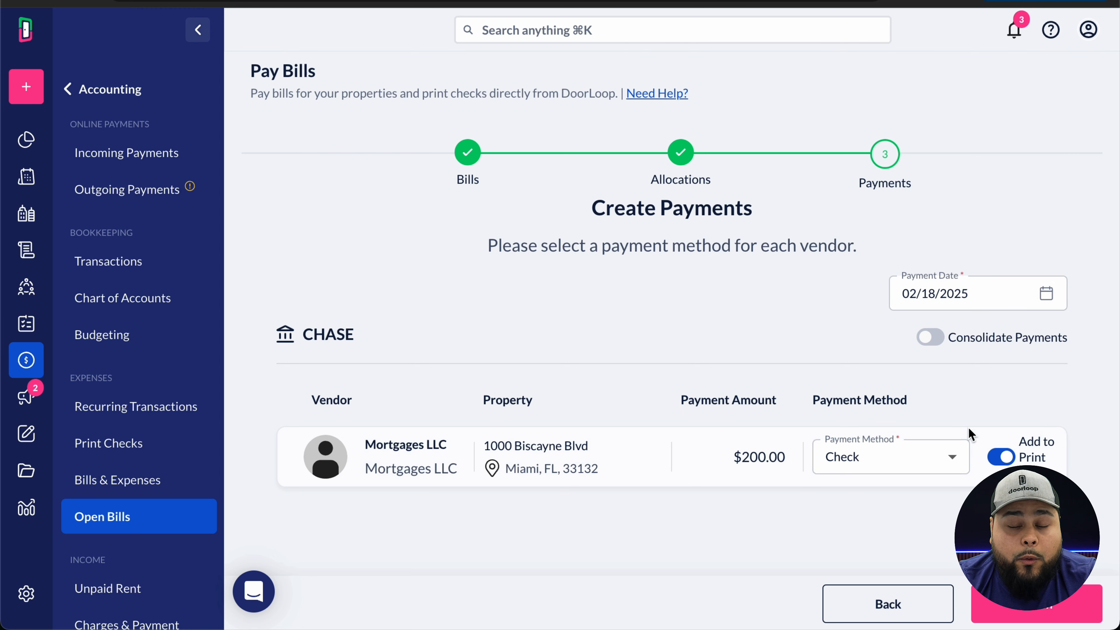
click(948, 456)
click(865, 530)
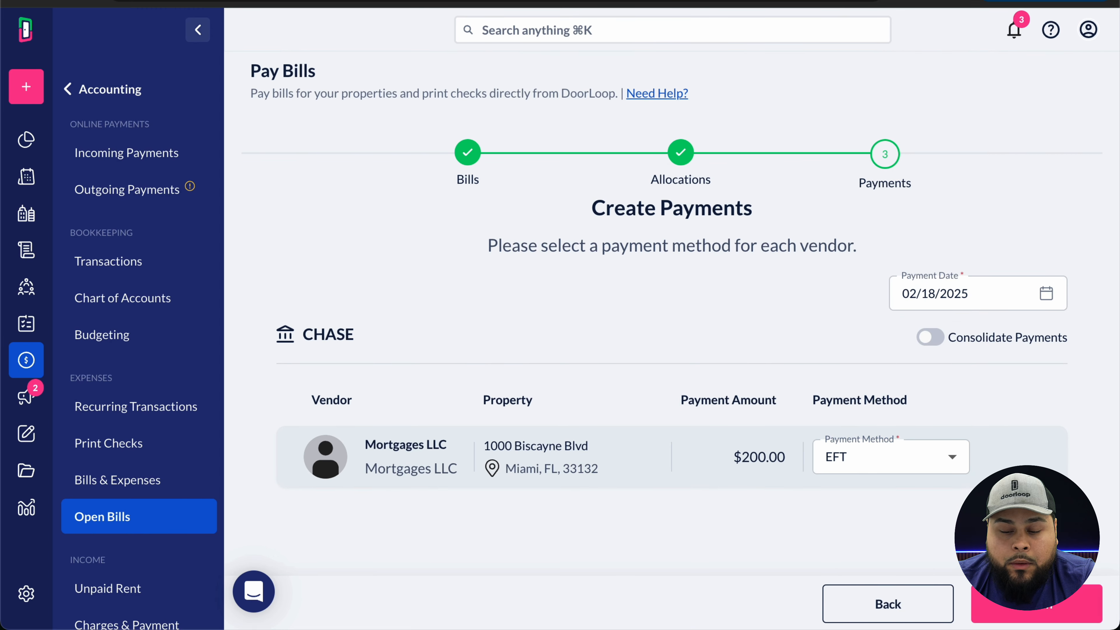
click(1025, 610)
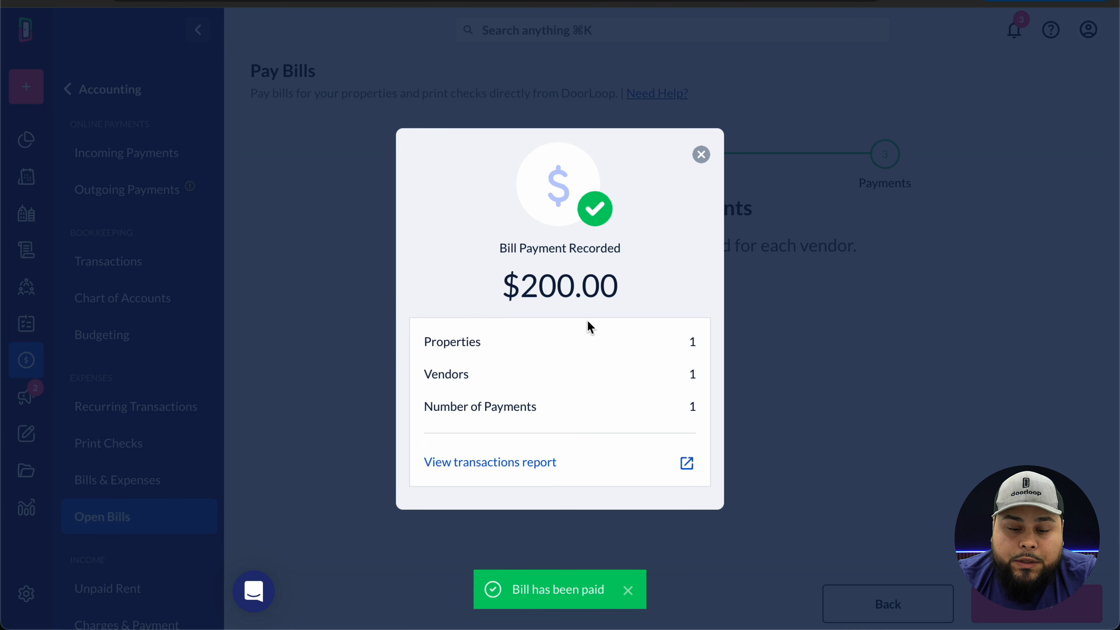
click(702, 154)
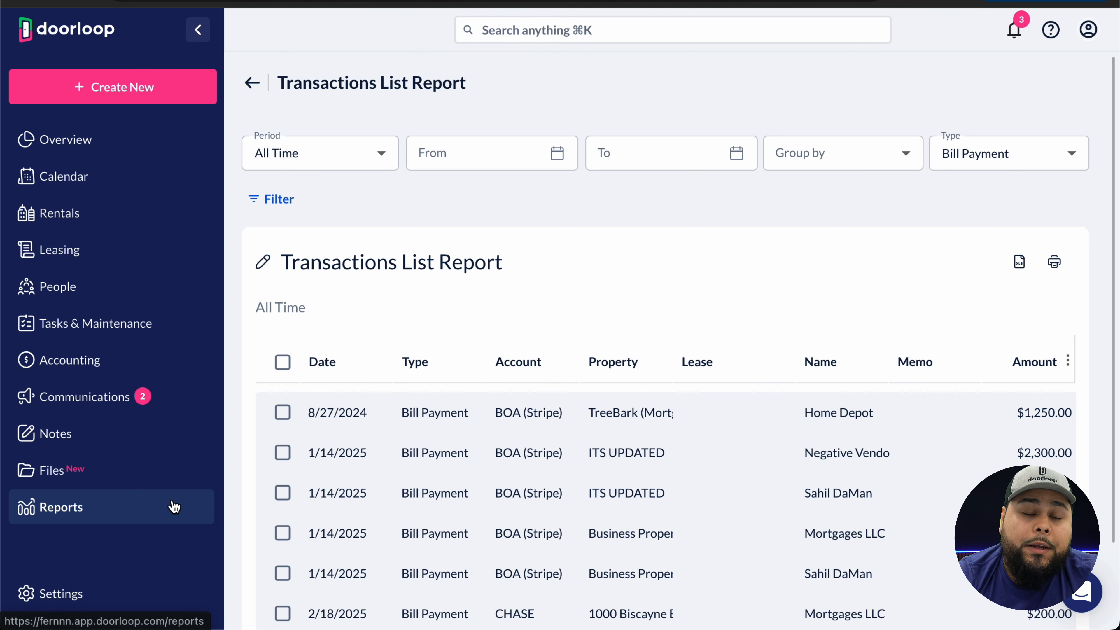
click(176, 508)
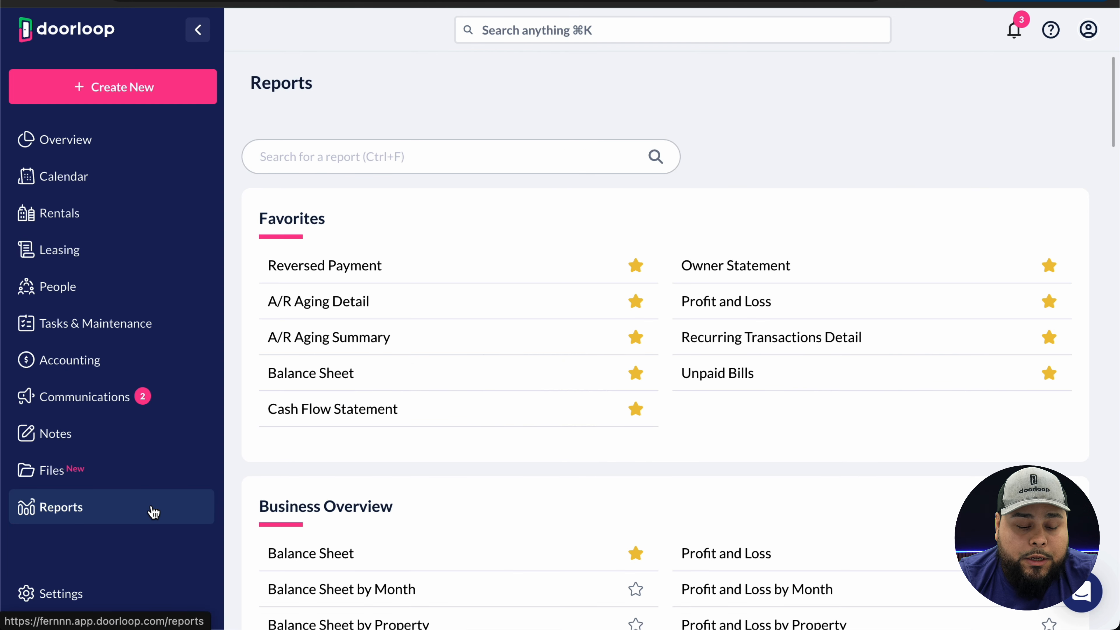
click(353, 420)
click(272, 195)
click(865, 167)
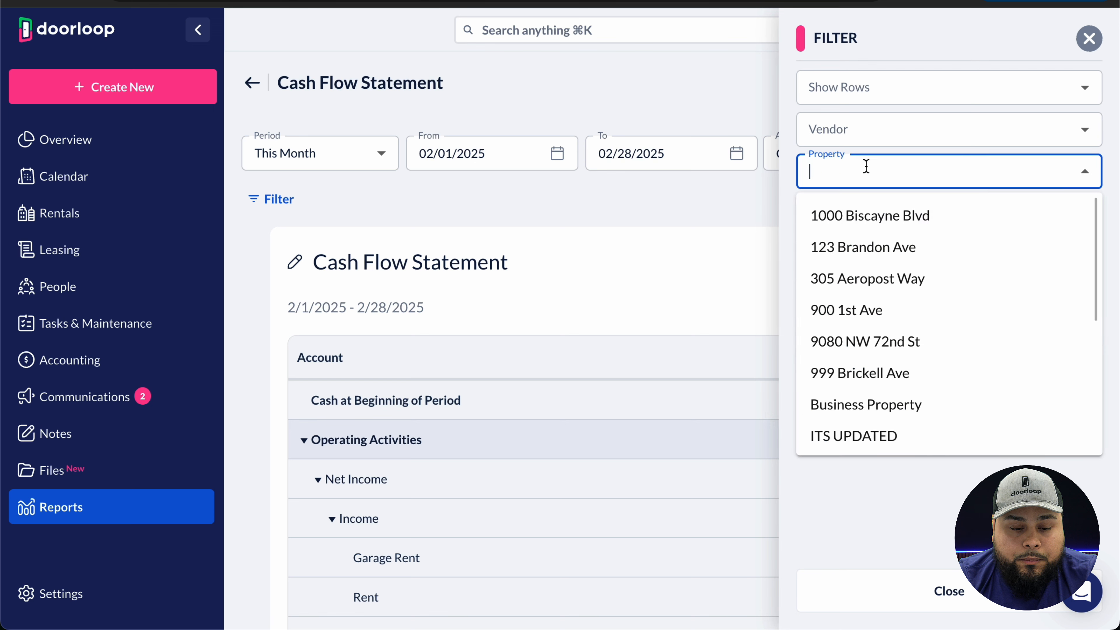
click(863, 214)
click(1099, 36)
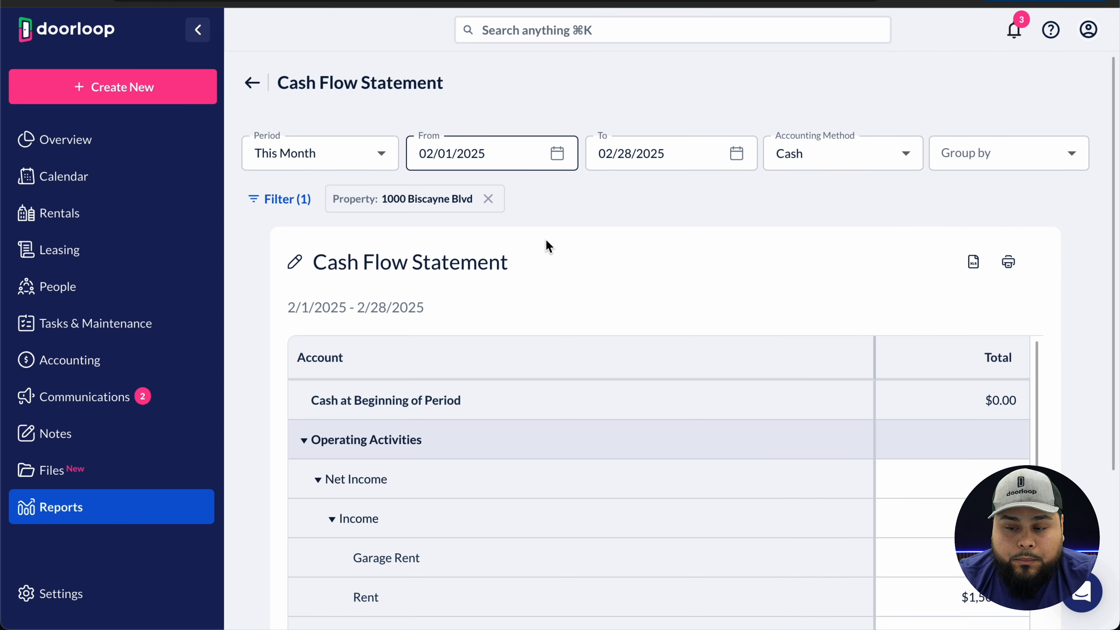
- Scroll down to check -$200.00 Management Fees and $3,800.00 cash at end of period
scroll(596, 276, down, 2)
scroll(596, 277, down, 4)
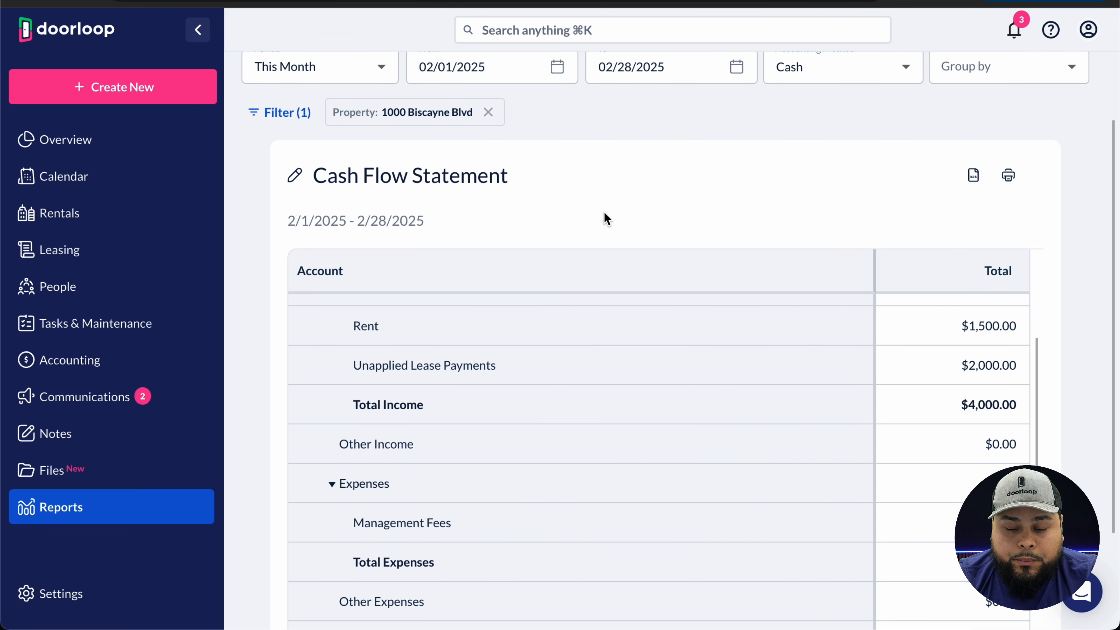
scroll(602, 218, down, 3)
scroll(608, 370, up, 3)
scroll(608, 373, up, 1)
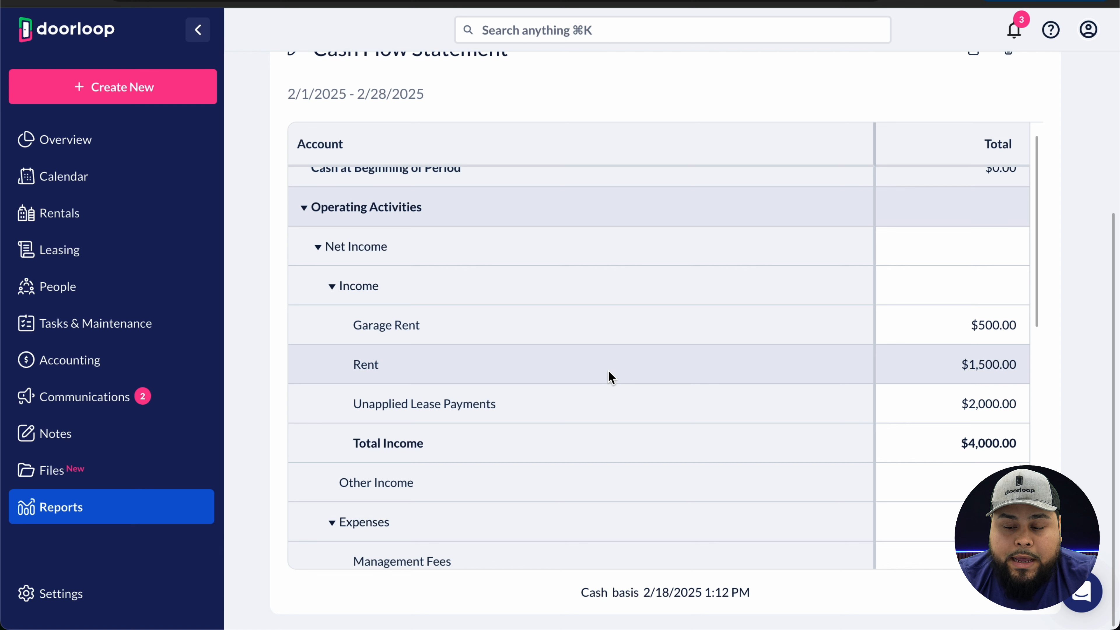
scroll(876, 394, down, 5)
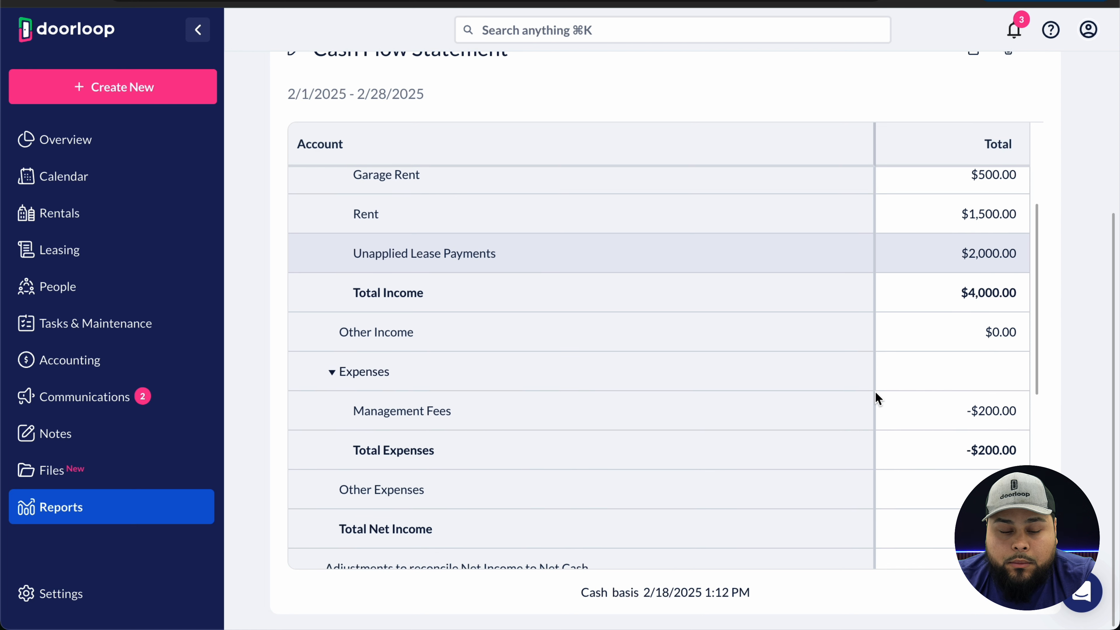
scroll(876, 395, down, 2)
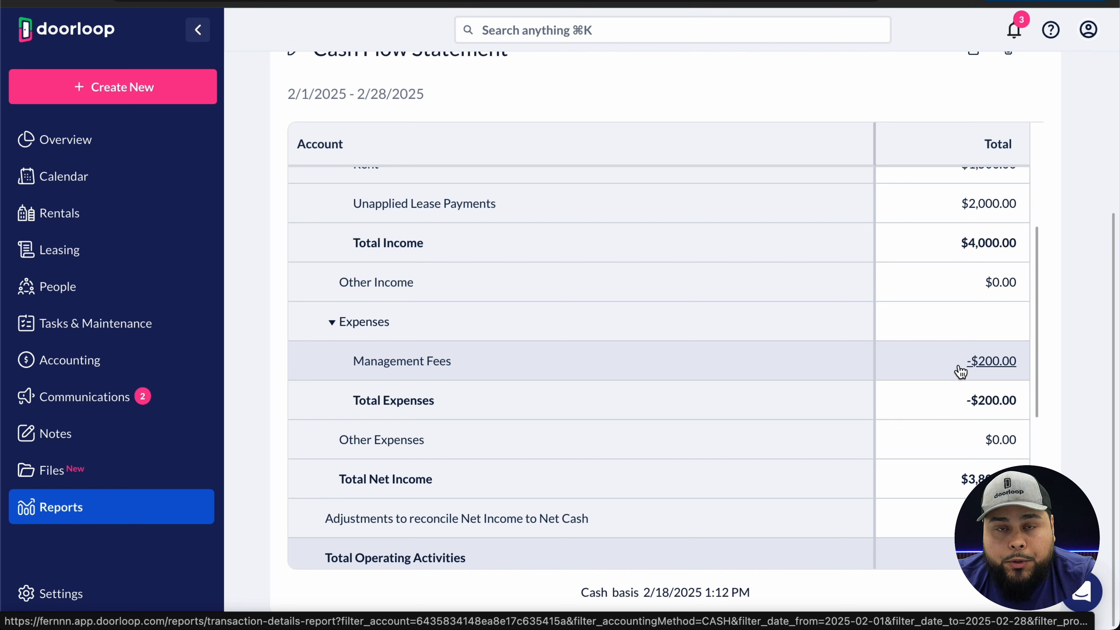
scroll(930, 392, down, 9)
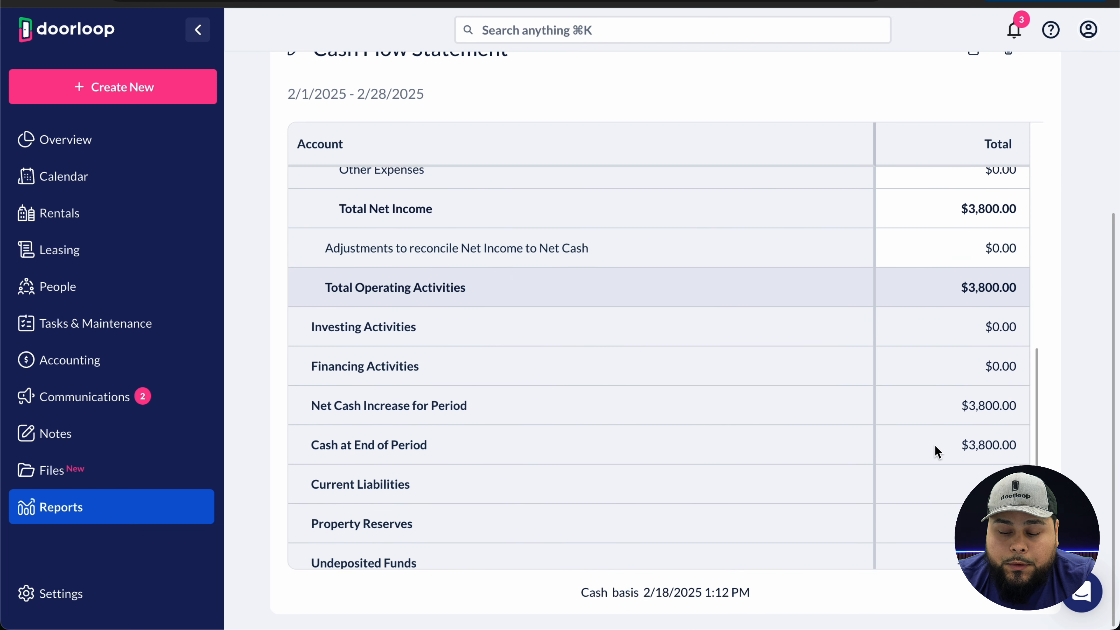
scroll(936, 452, down, 2)
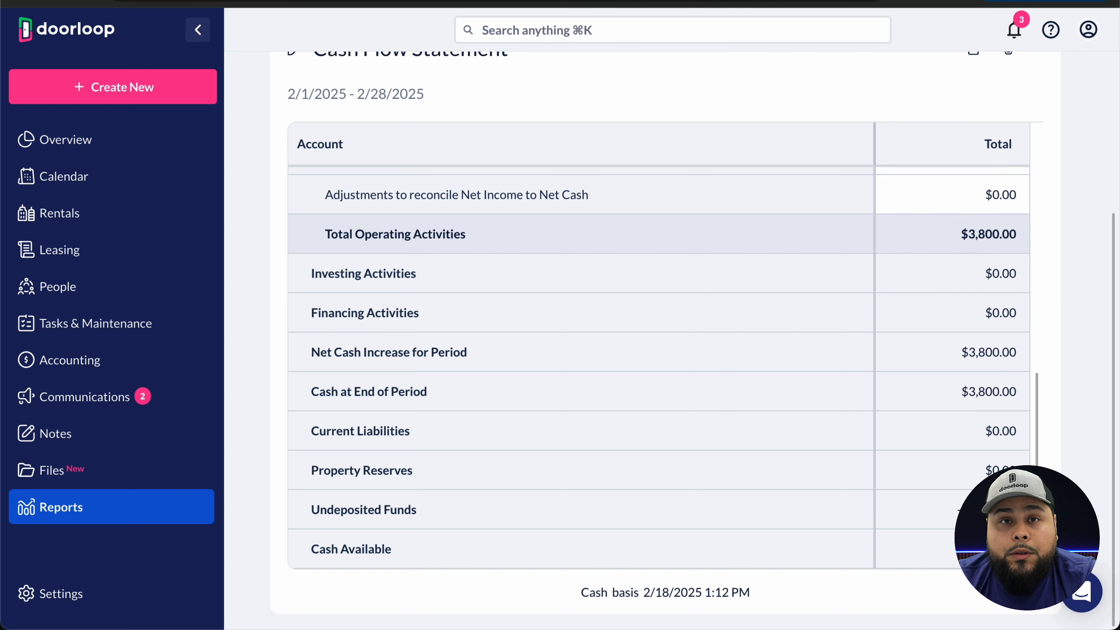
click(139, 104)
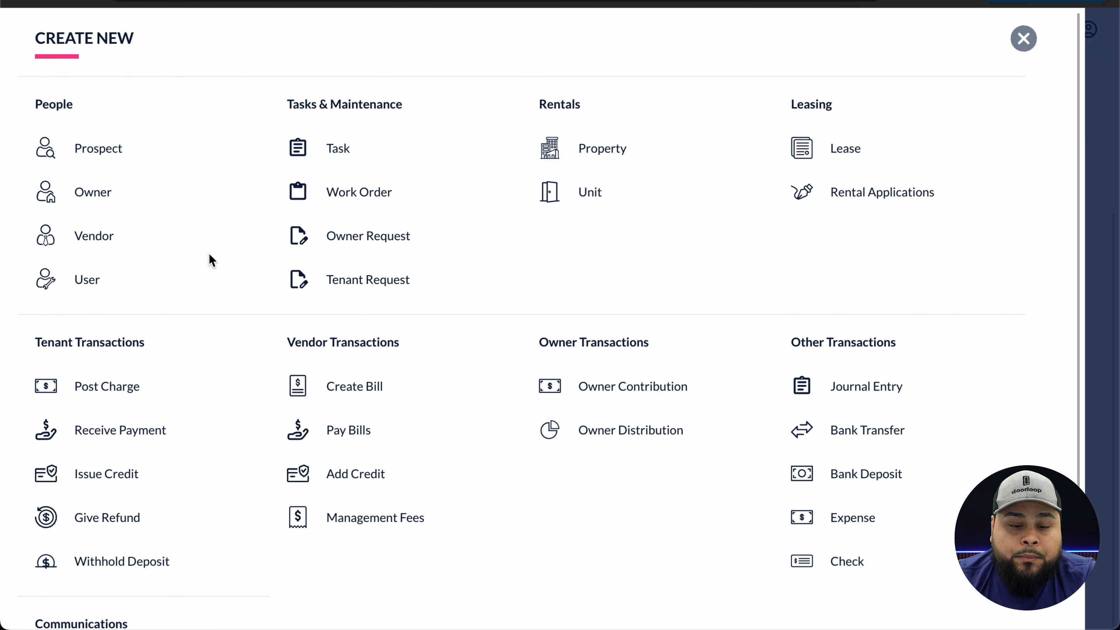
click(597, 429)
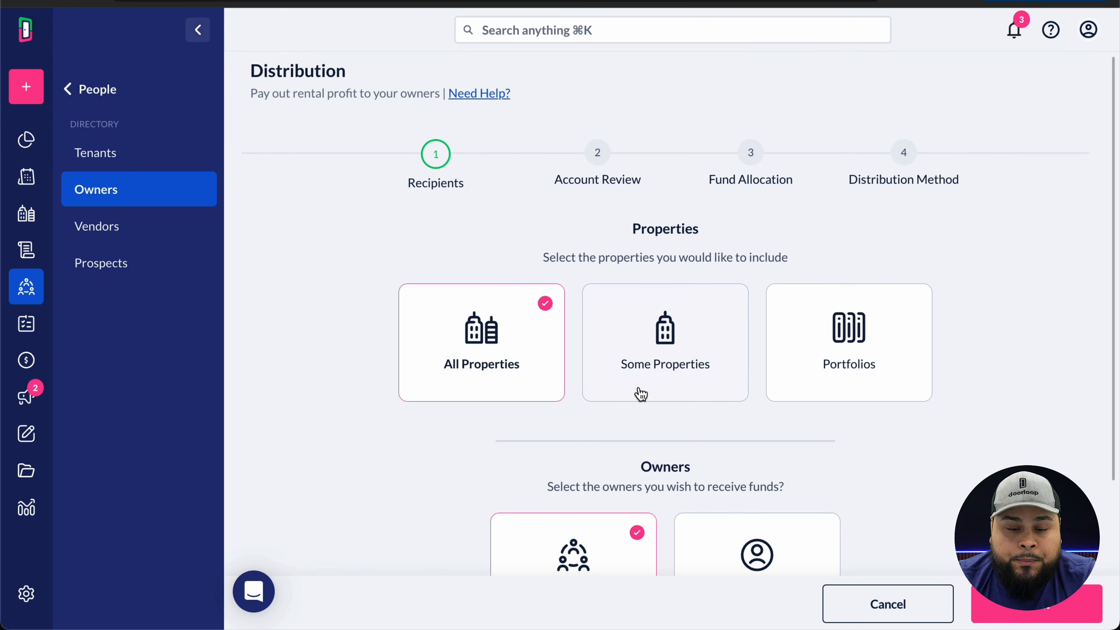
scroll(648, 391, down, 1)
click(665, 312)
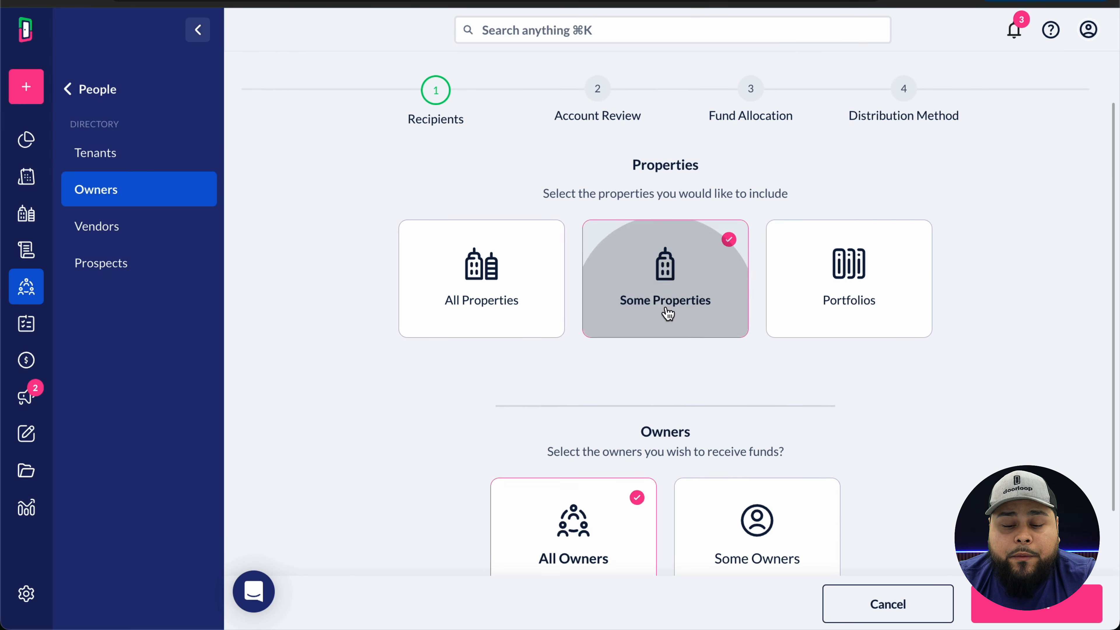
click(643, 394)
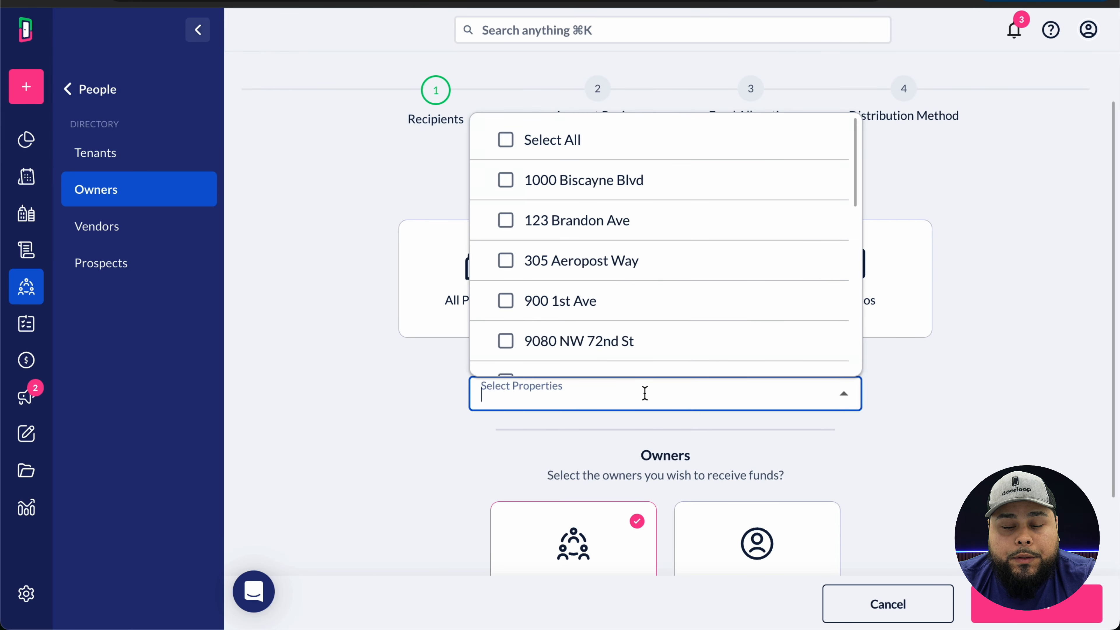
click(595, 185)
click(1036, 604)
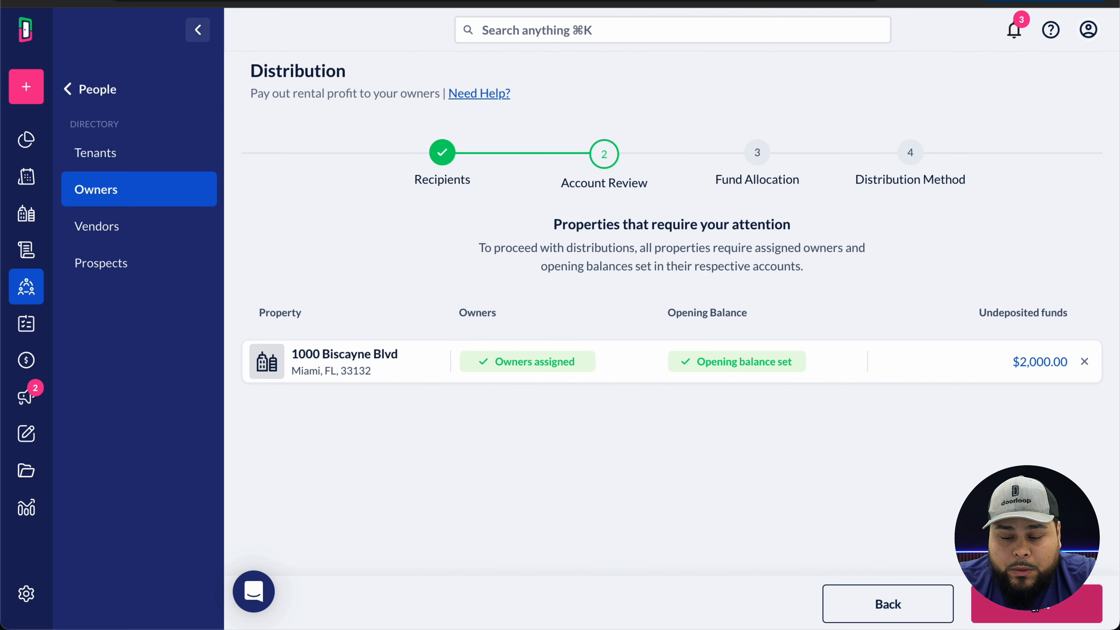
click(1032, 602)
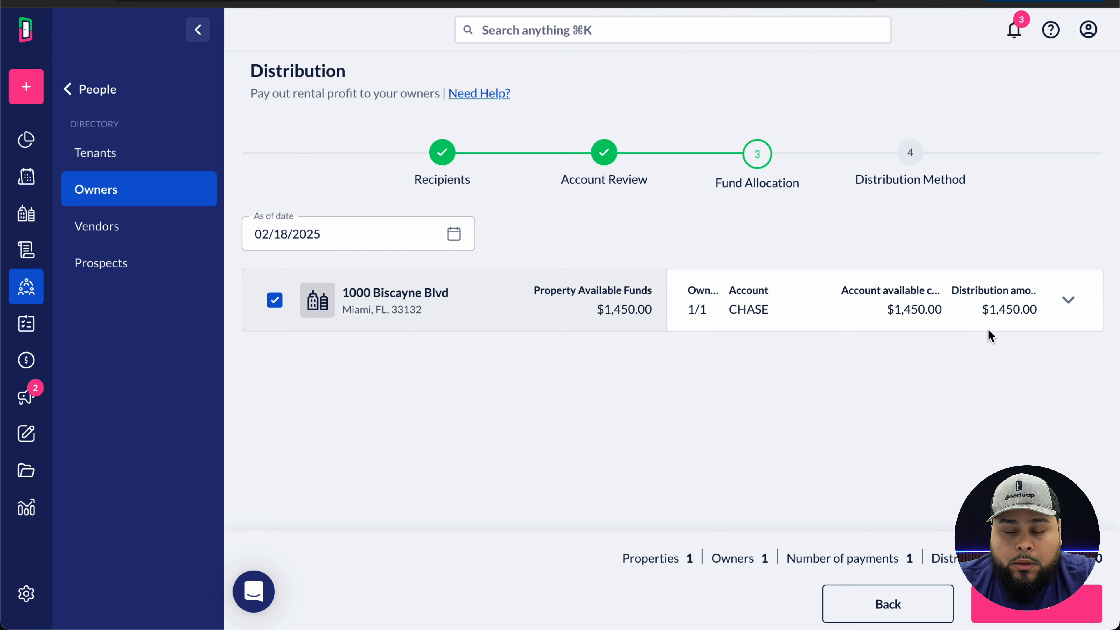
- Confirm in Distribution Settings that Owner 1 receives the full $1,450.00 from CHASE, then continue
click(1043, 303)
scroll(647, 366, down, 1)
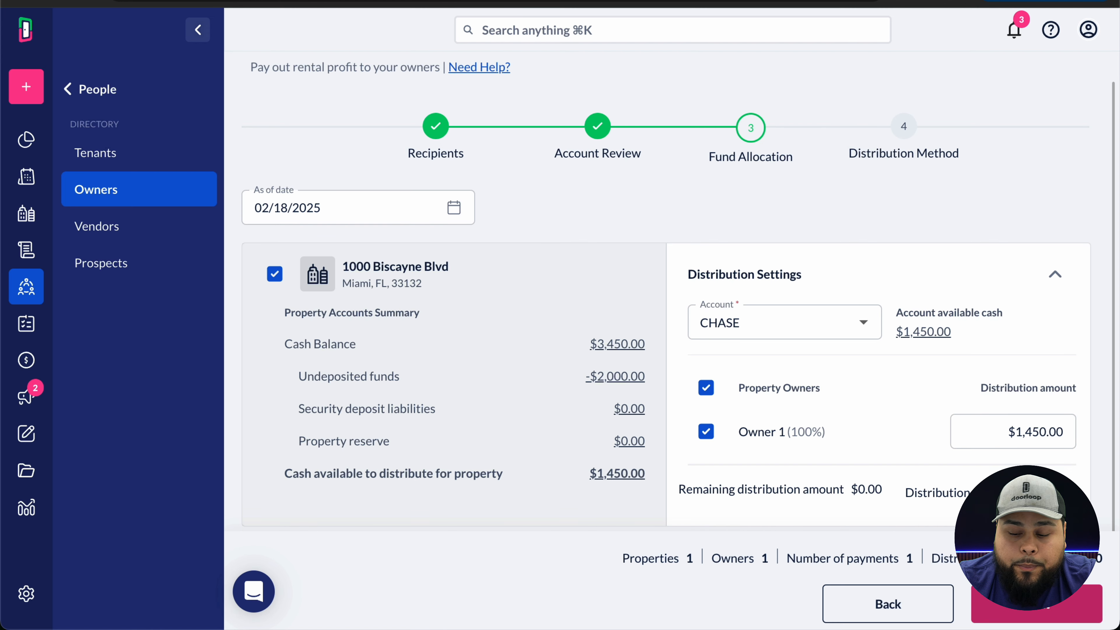
click(1076, 611)
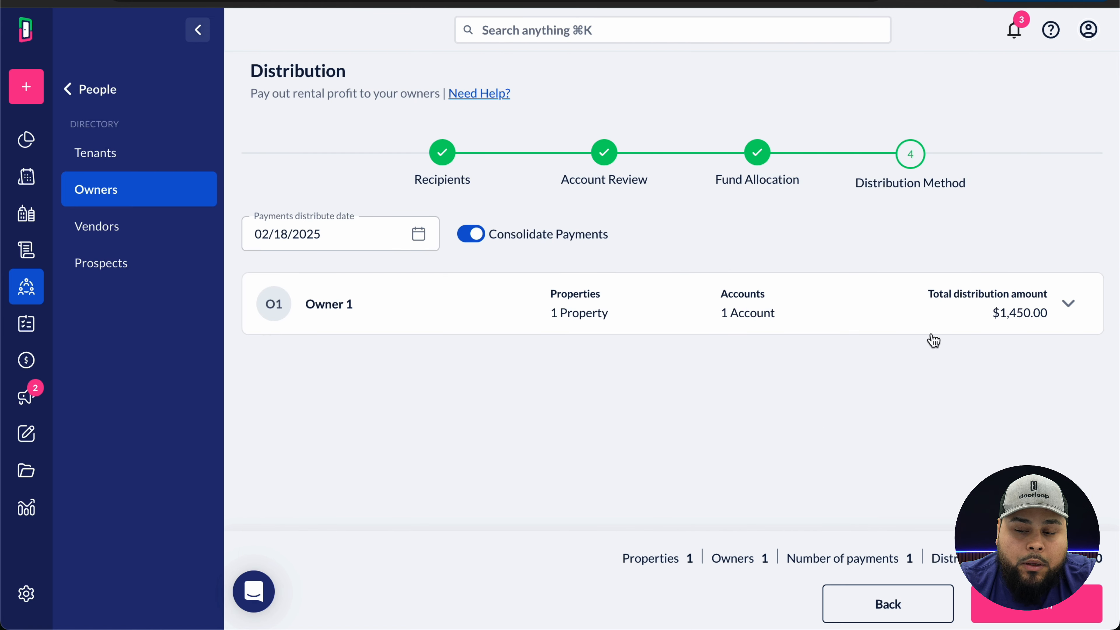
- Distribute Owner 1's $1,450.00 by EFT instead of check and dismiss the confirmation
click(1069, 306)
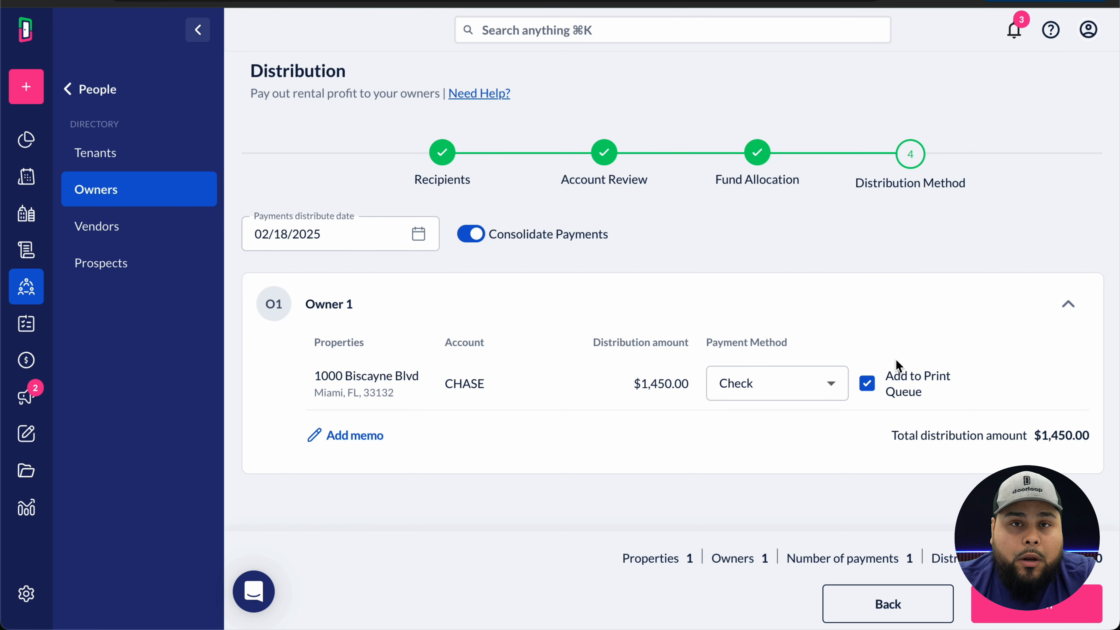
click(845, 389)
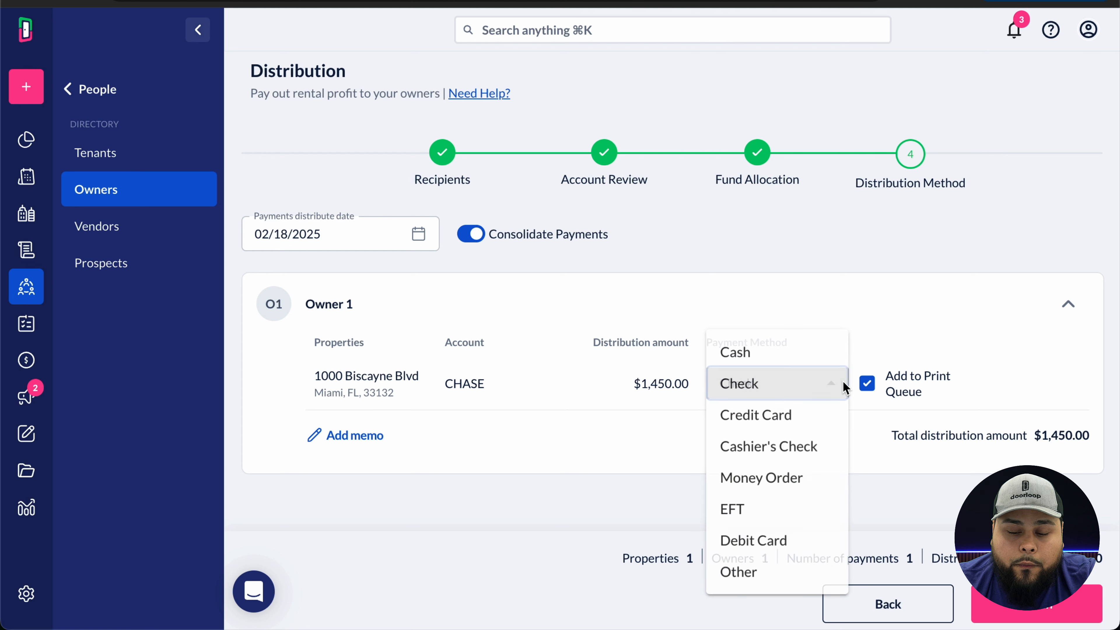
click(780, 517)
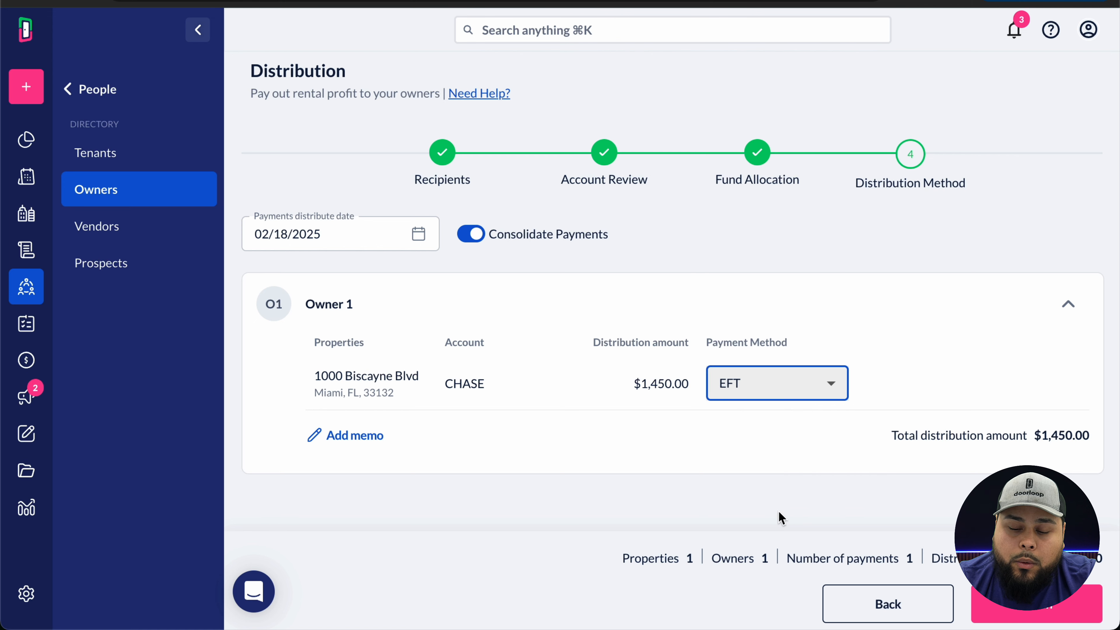
click(1035, 616)
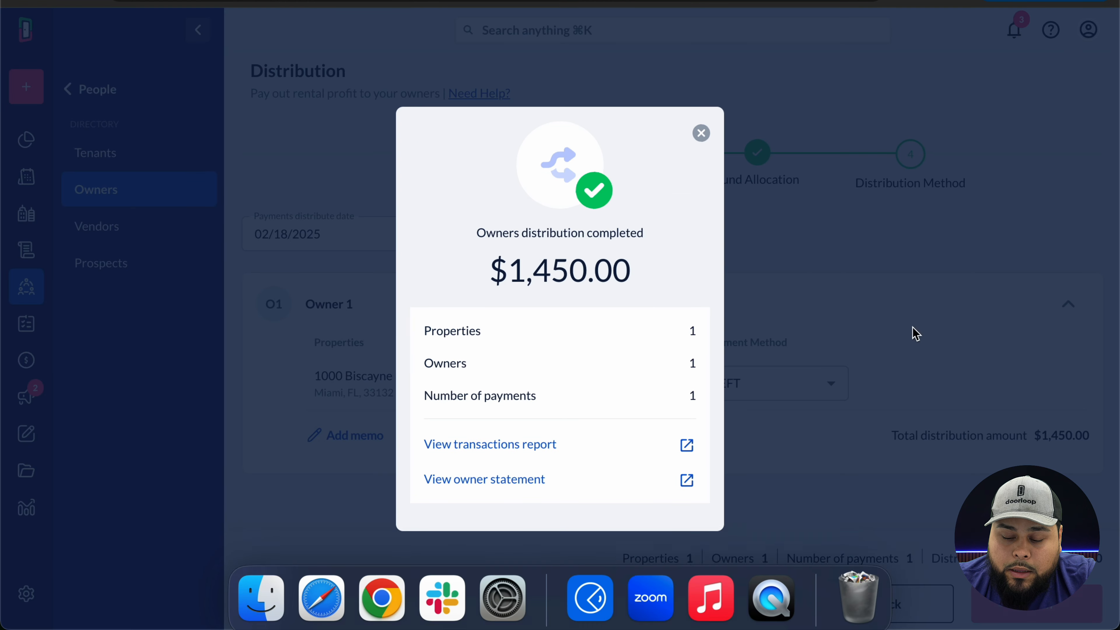
click(701, 134)
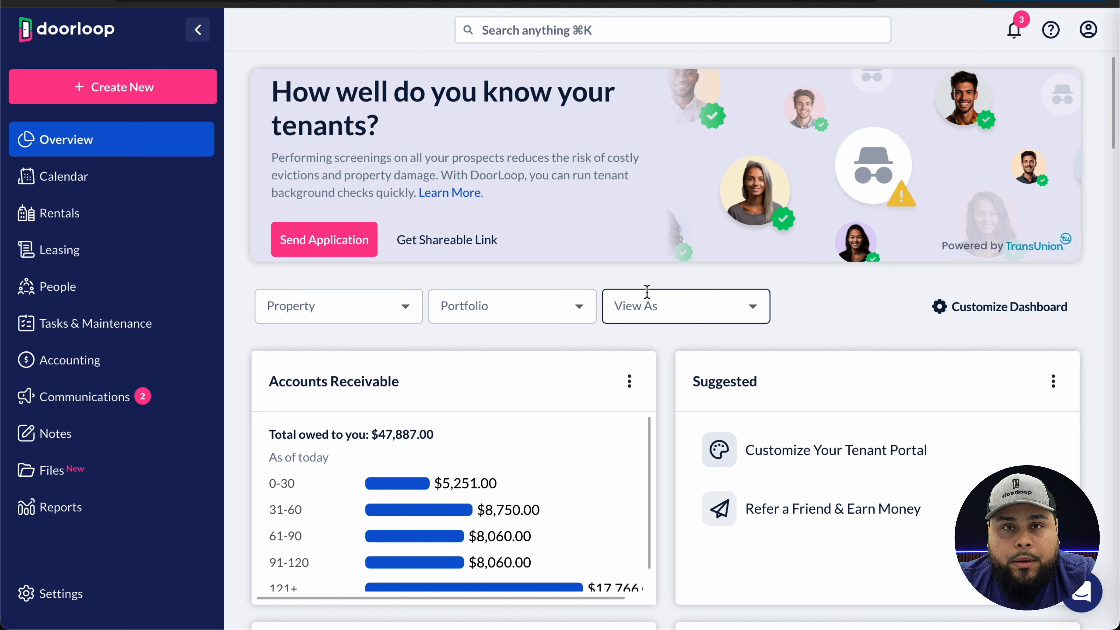
click(143, 501)
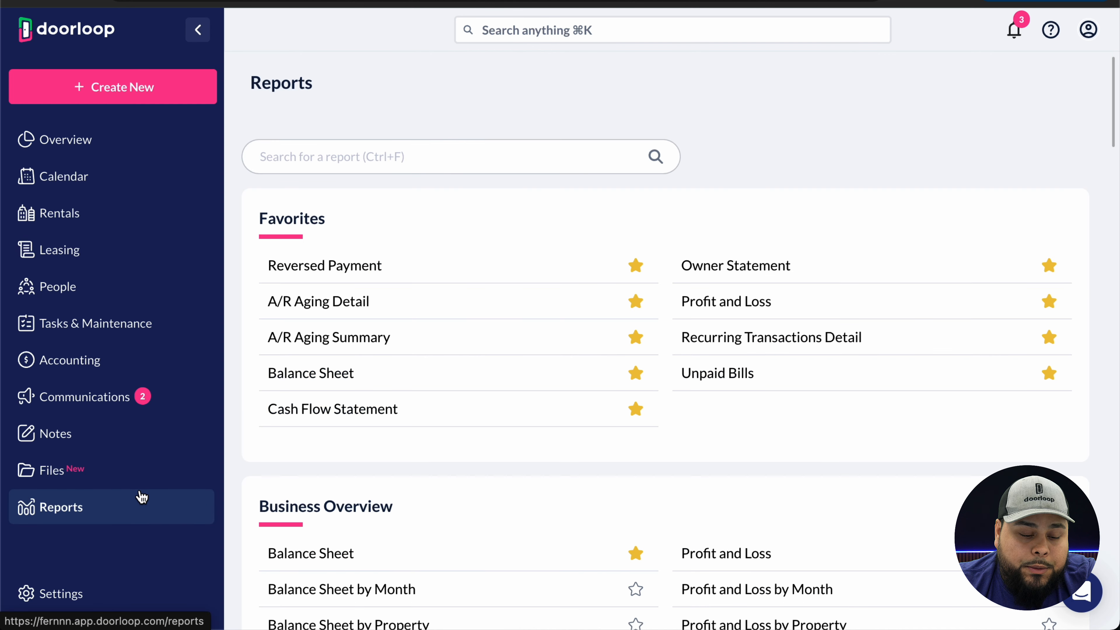
click(366, 409)
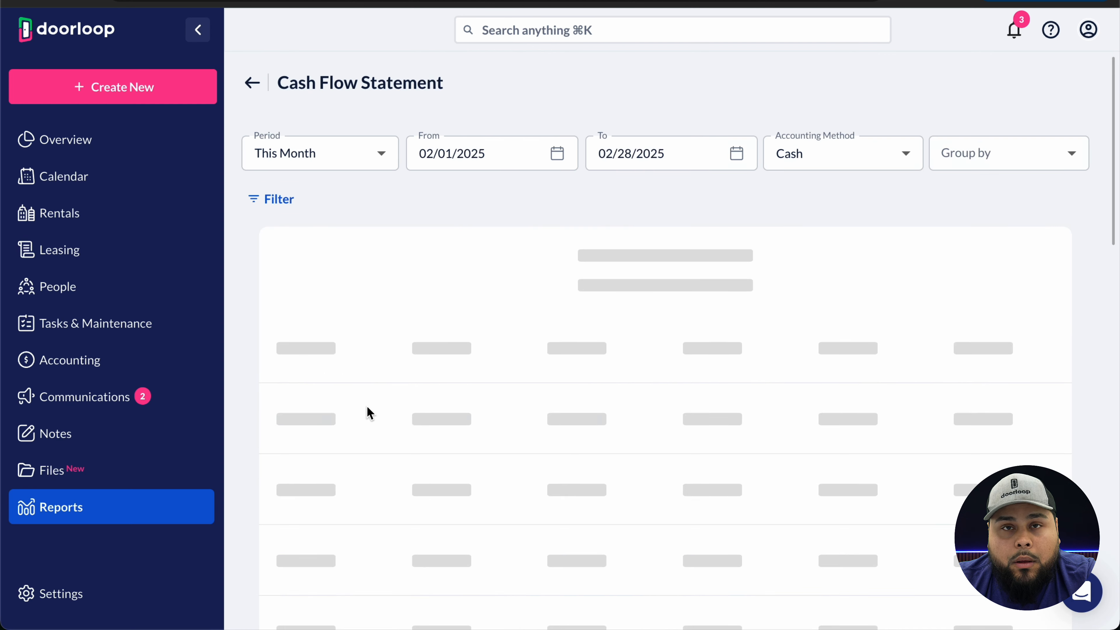
click(284, 201)
click(820, 171)
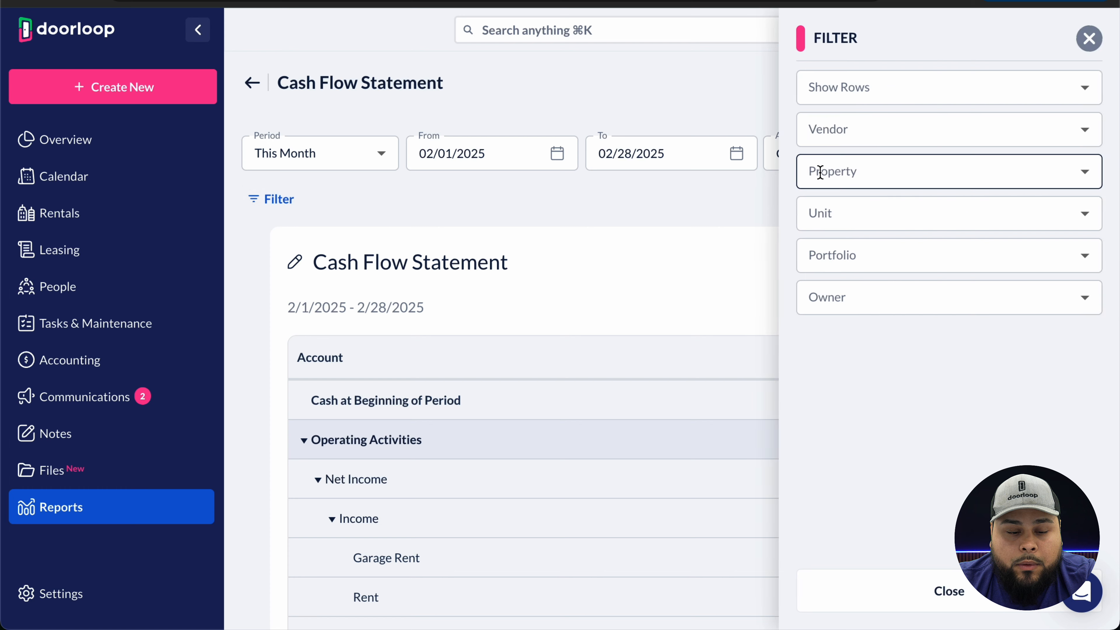
click(844, 211)
click(1090, 39)
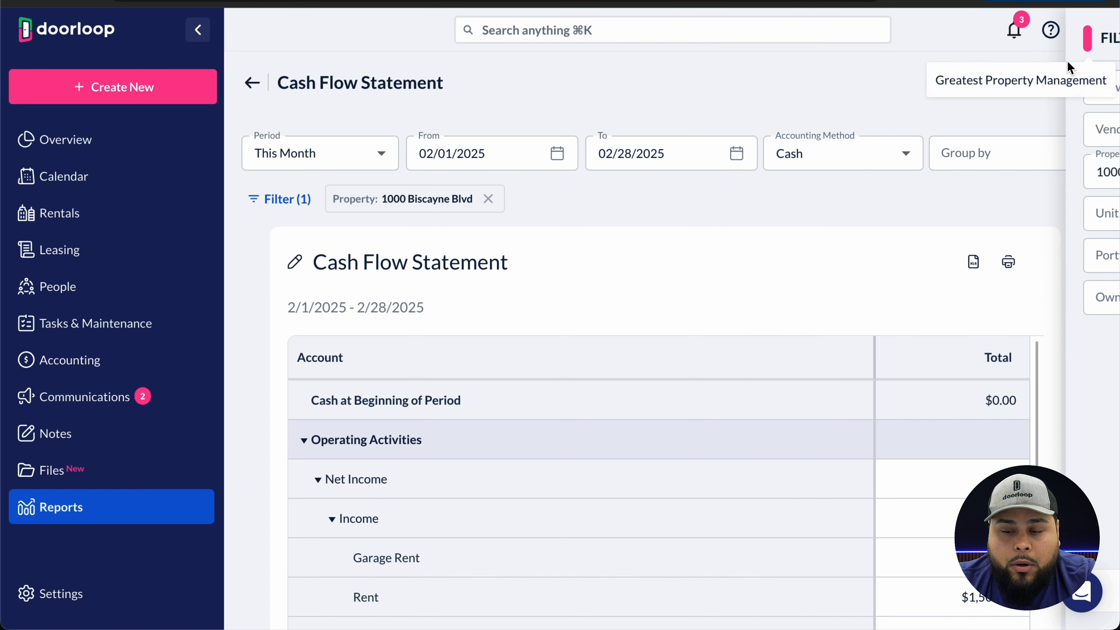
scroll(810, 251, down, 5)
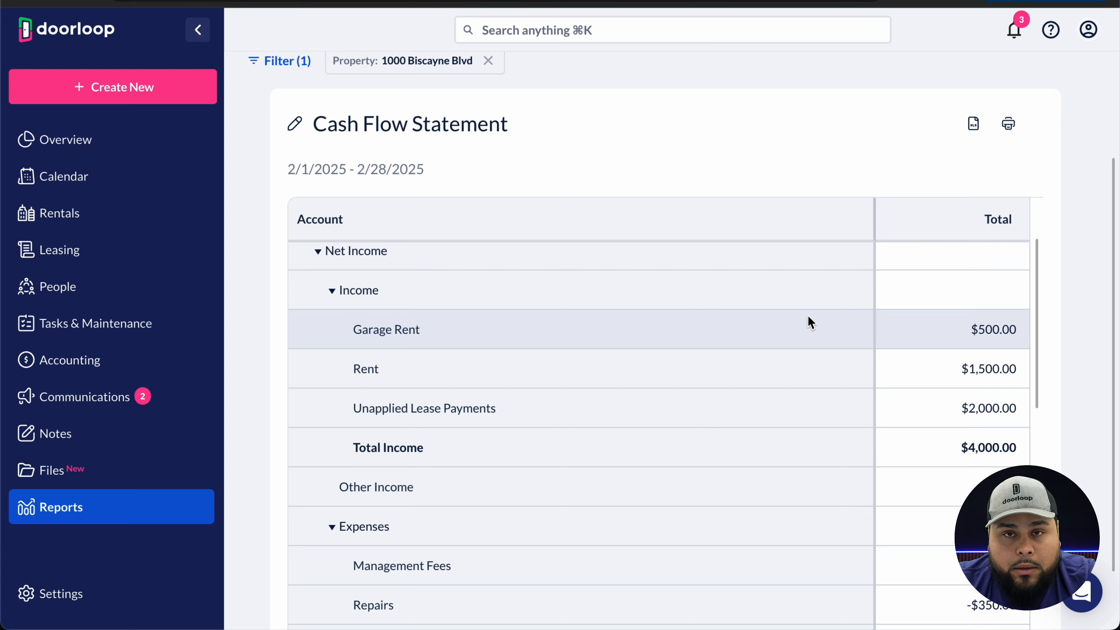
scroll(808, 318, down, 2)
scroll(848, 276, down, 7)
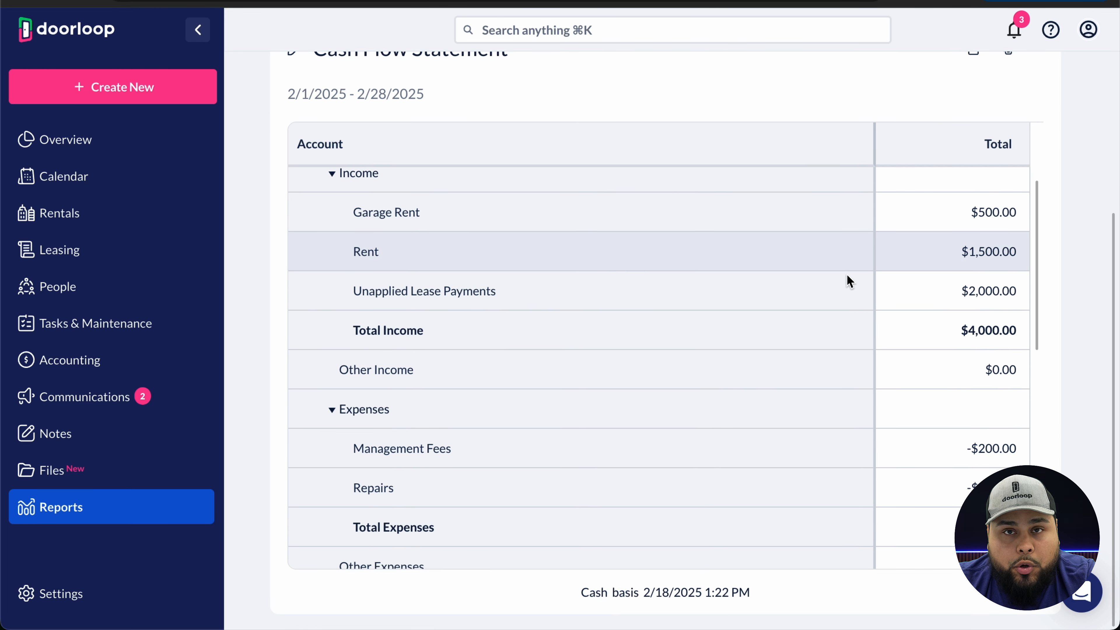
scroll(850, 281, down, 2)
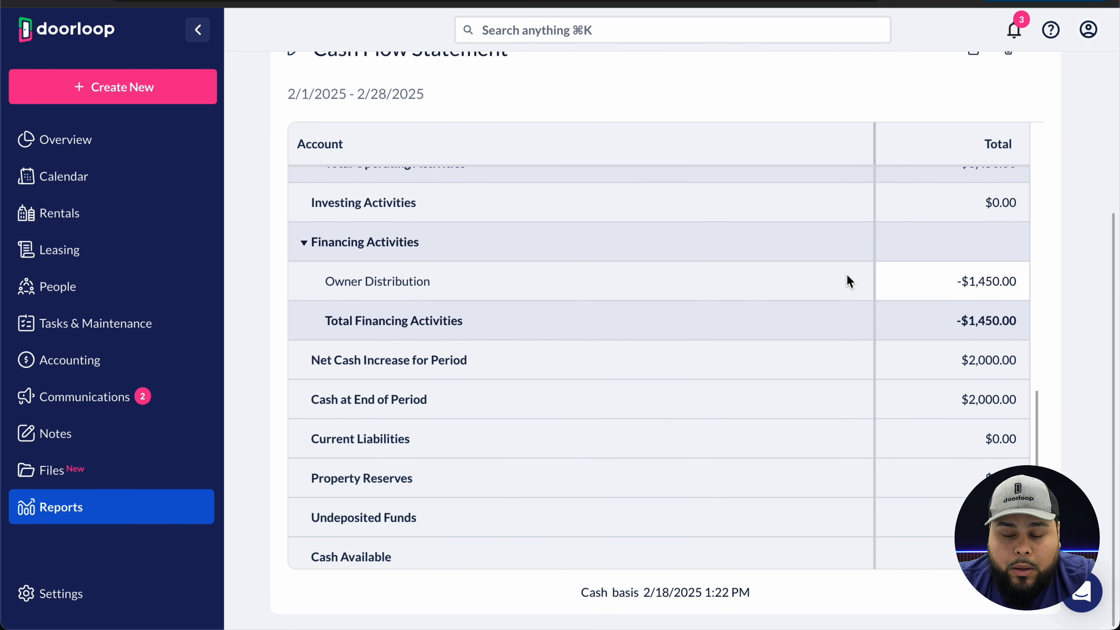